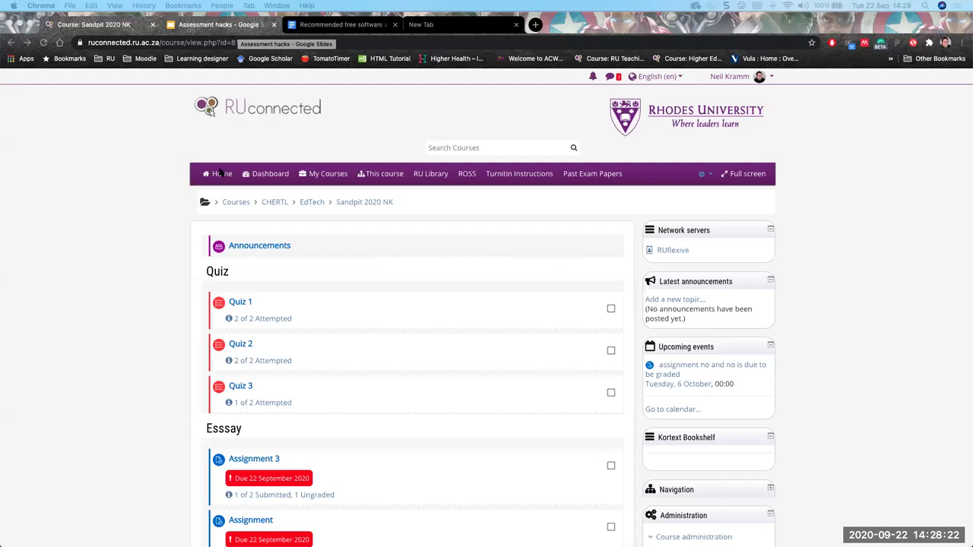
Open Quiz 3 from the course page and bring up its settings for editing
scroll(178, 217, "down", 5)
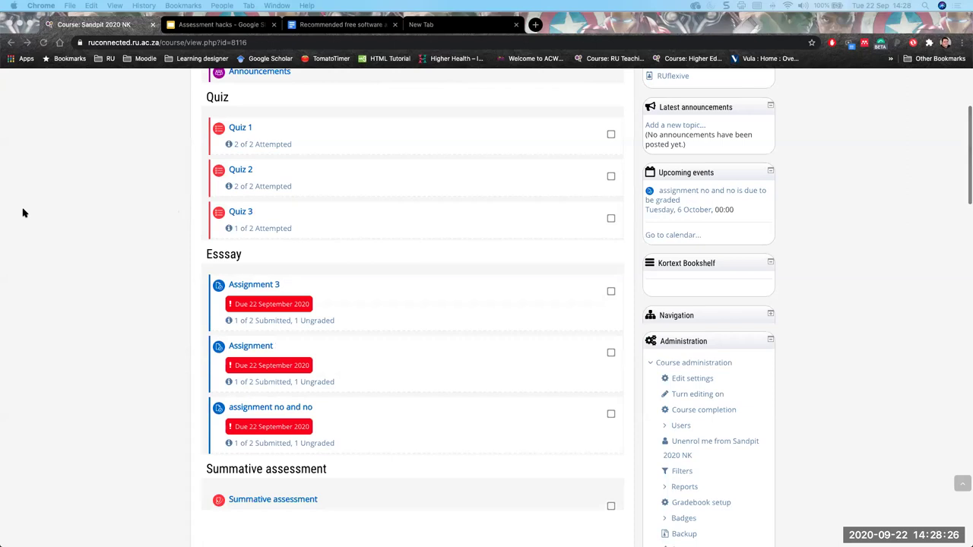
left_click(240, 214)
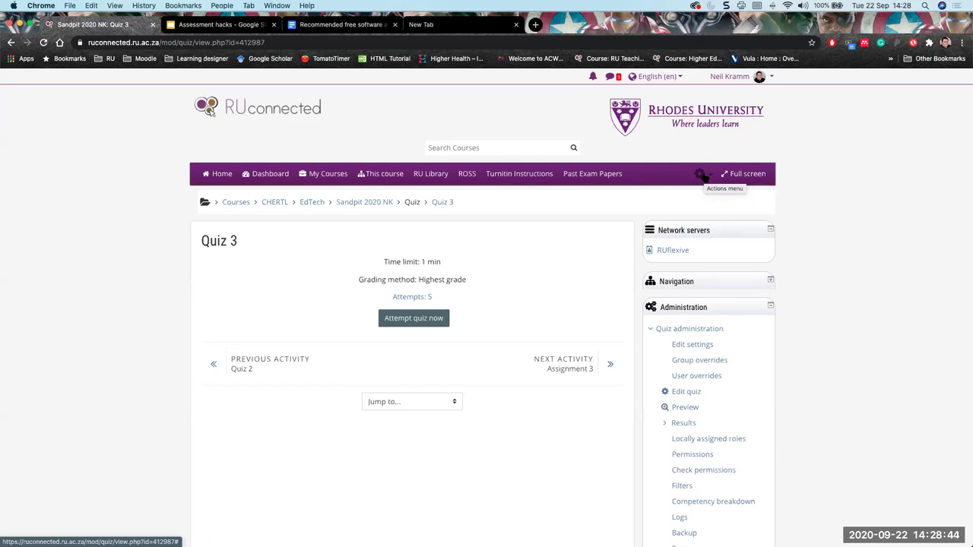
left_click(700, 176)
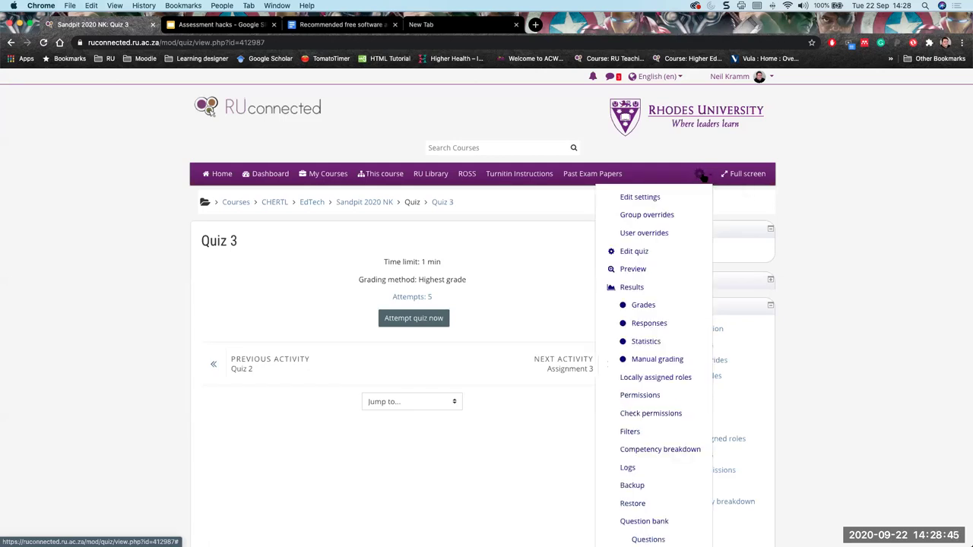
left_click(628, 199)
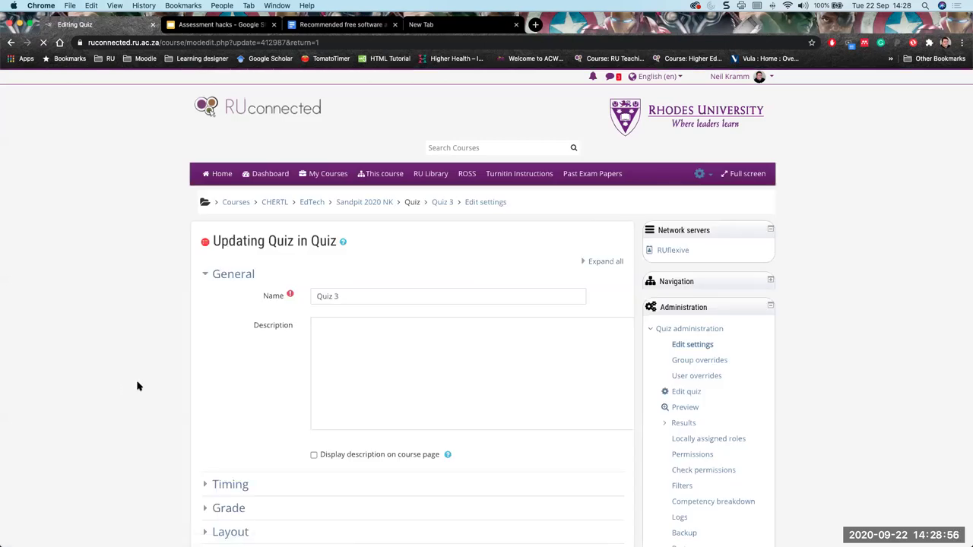
Expand the Timing section of the Quiz 3 settings and select the time limit value
scroll(239, 343, "down", 4)
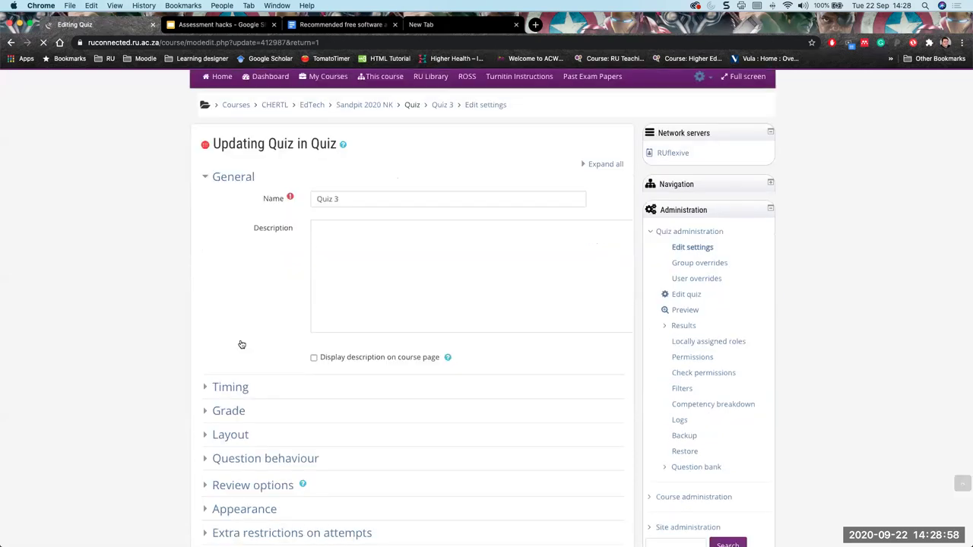
scroll(240, 343, "down", 1)
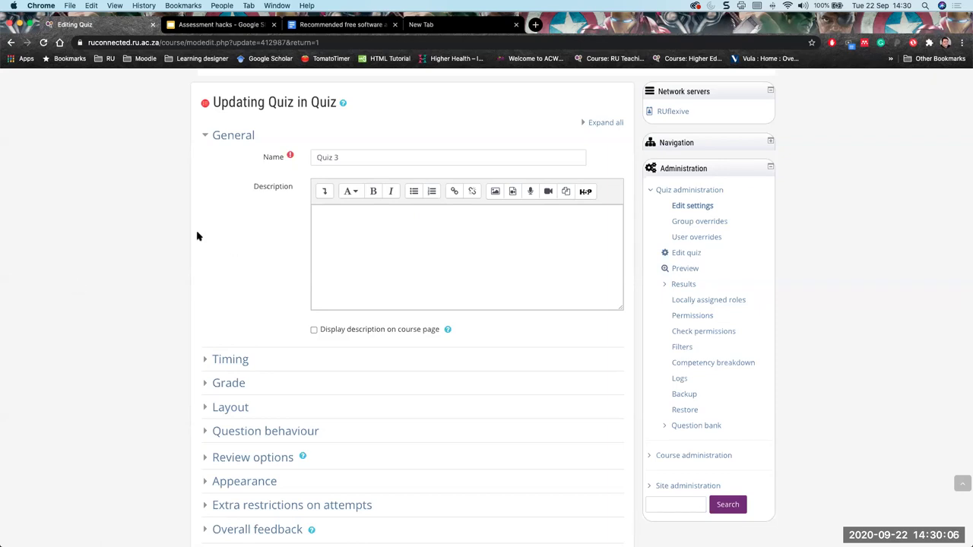
scroll(196, 237, "down", 4)
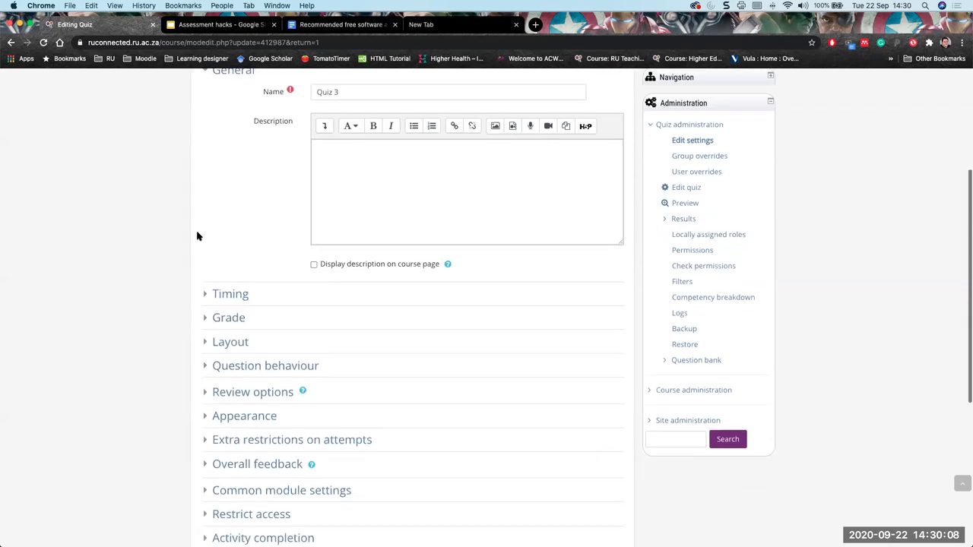
scroll(197, 237, "up", 5)
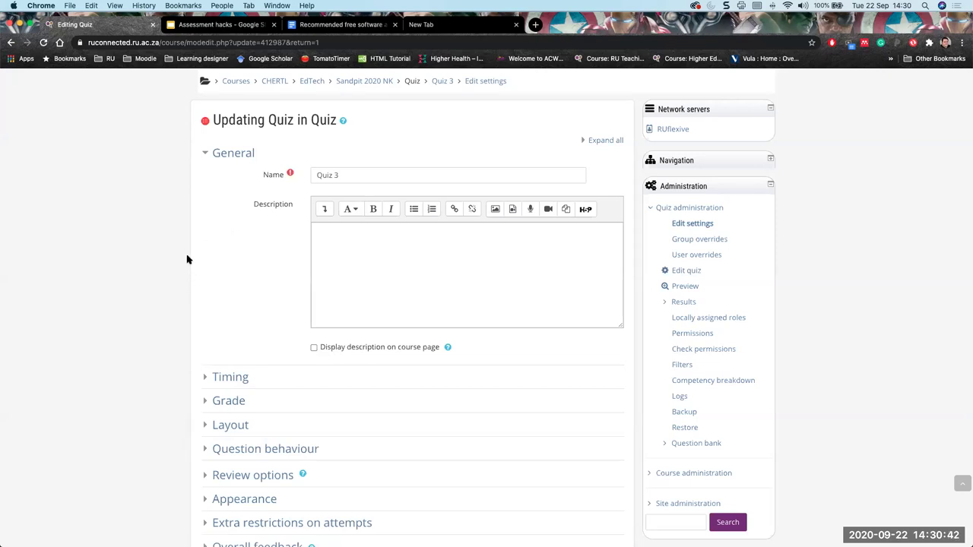
scroll(187, 259, "down", 3)
scroll(186, 259, "down", 1)
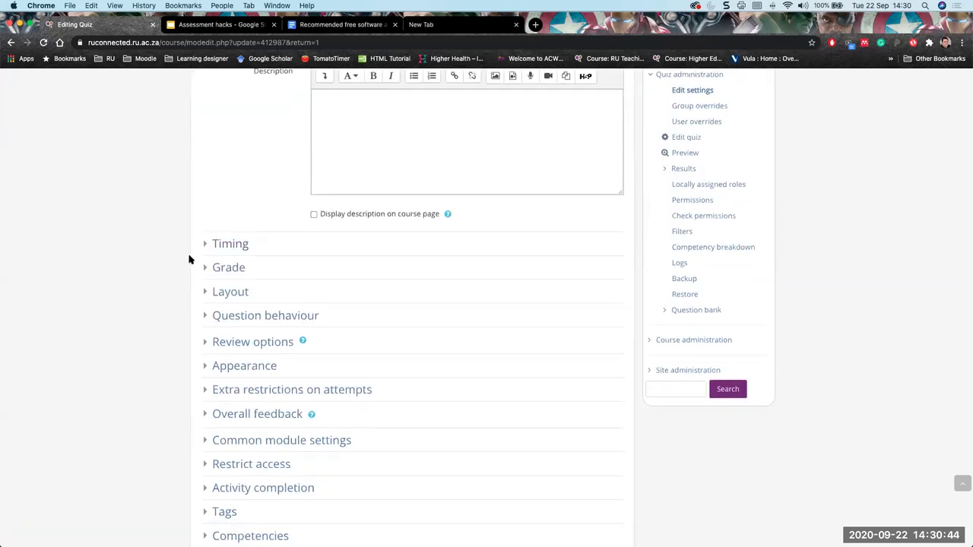
scroll(180, 280, "down", 2)
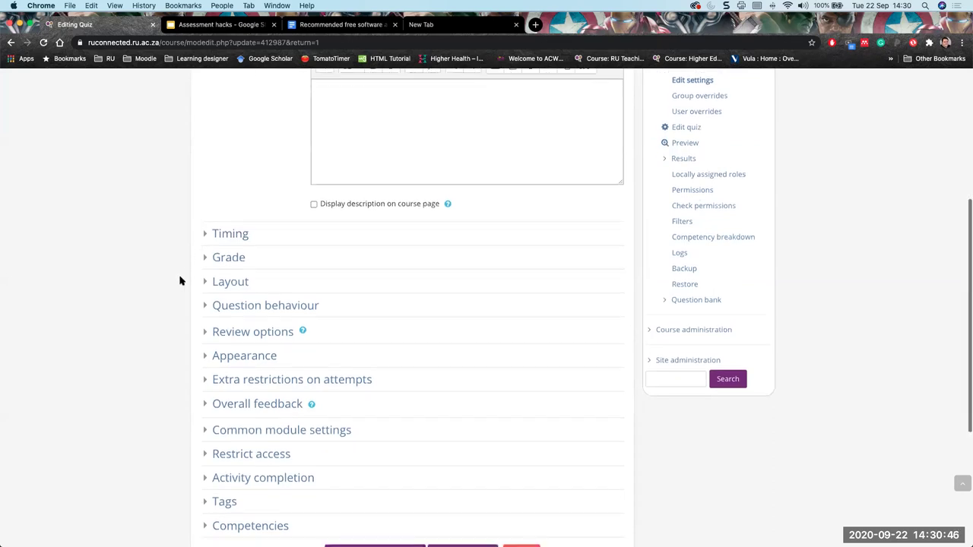
left_click(203, 183)
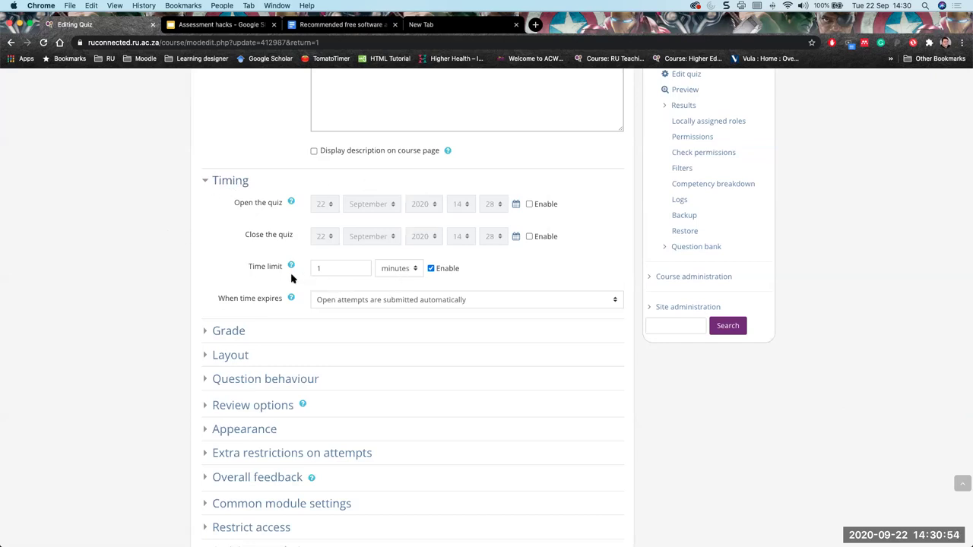
scroll(374, 289, "down", 1)
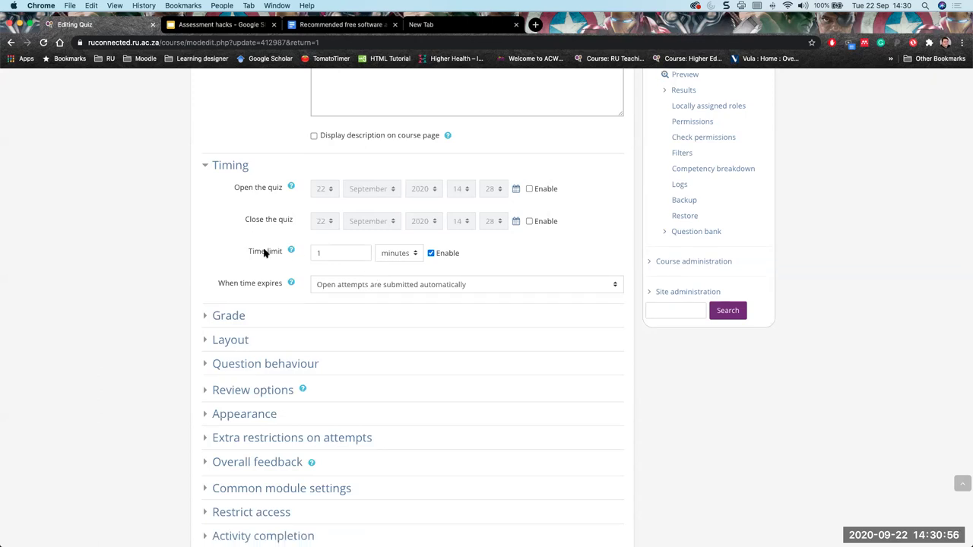
double_click(329, 253)
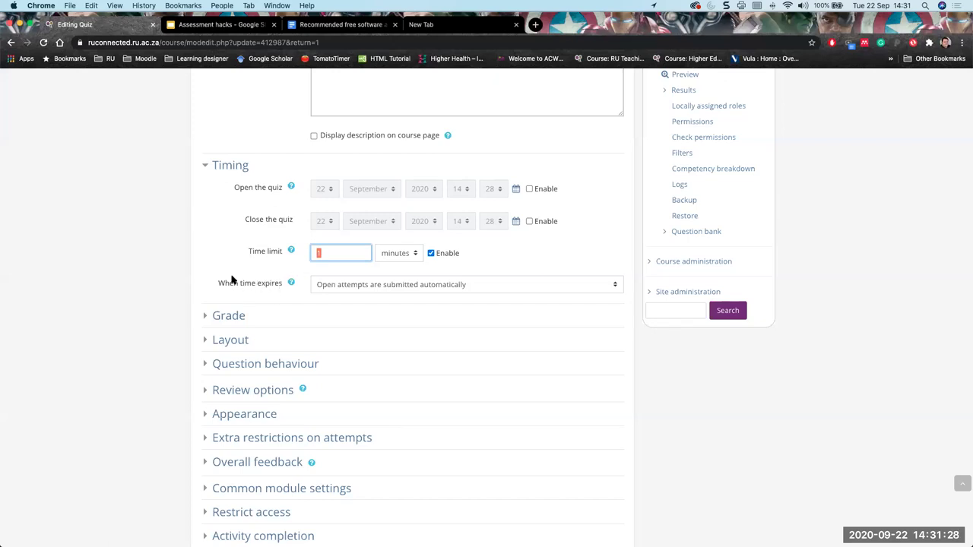
Set the time expiry behaviour to allow a grace period without further answering, and enable a submission grace period of 1 minute
left_click(358, 288)
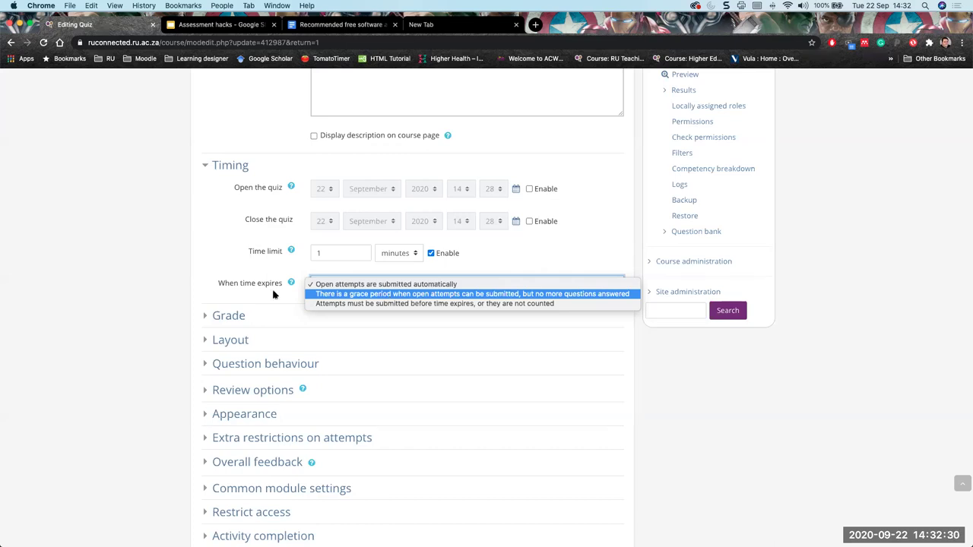
left_click(353, 294)
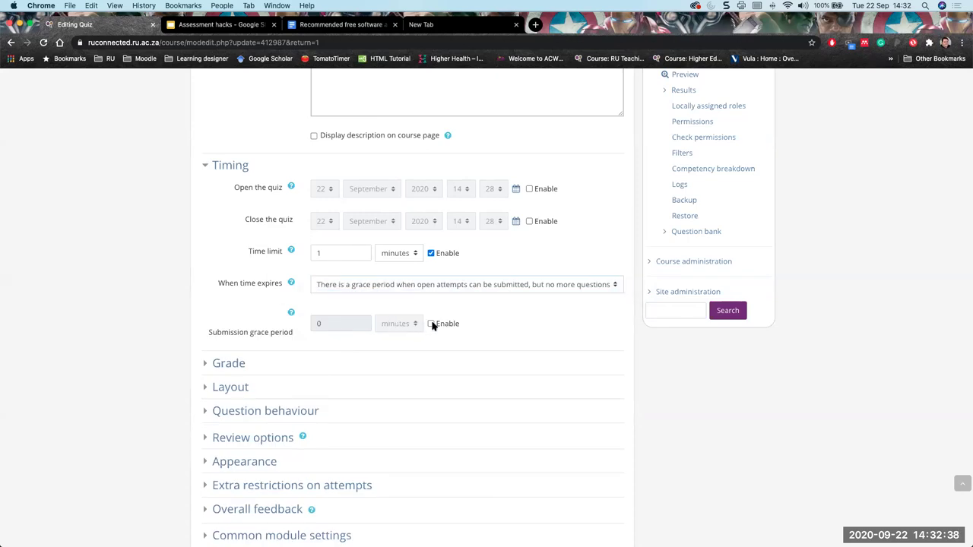
left_click(431, 324)
left_click(326, 324)
double_click(326, 324)
type("1")
left_click(246, 322)
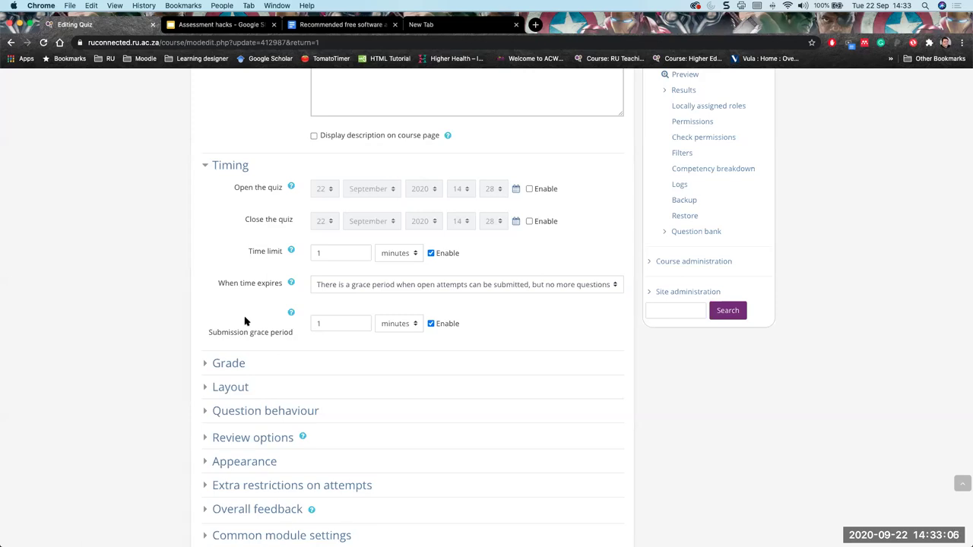
Set the time expiry behaviour back to "Open attempts are submitted automatically"
left_click(359, 285)
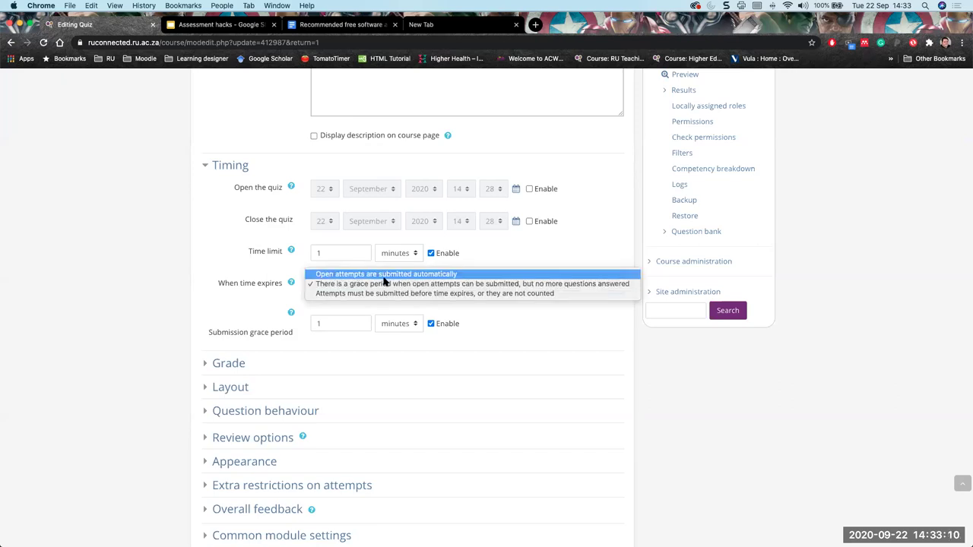
left_click(387, 275)
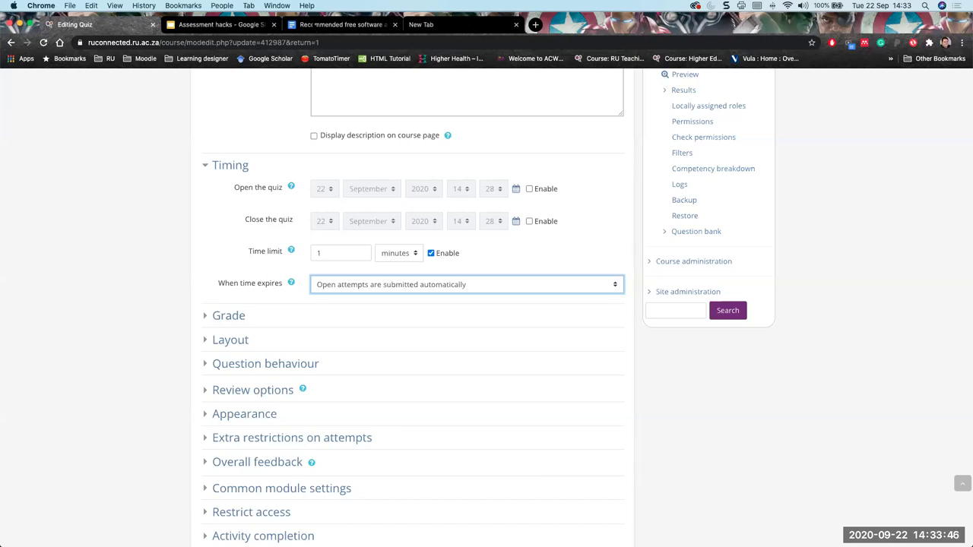
left_click(194, 261)
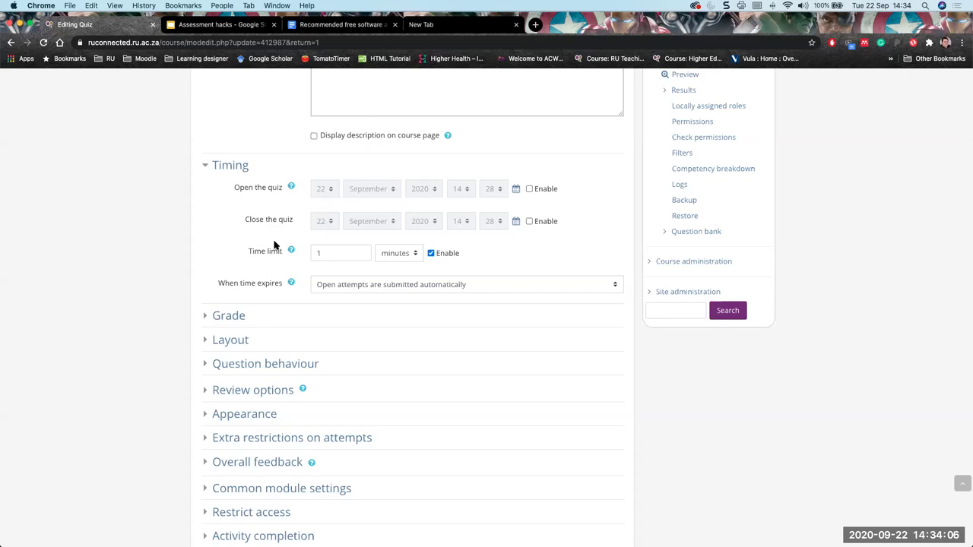
Clear the quiz's time limit value and re-enter it as 1 minute
left_click(346, 284)
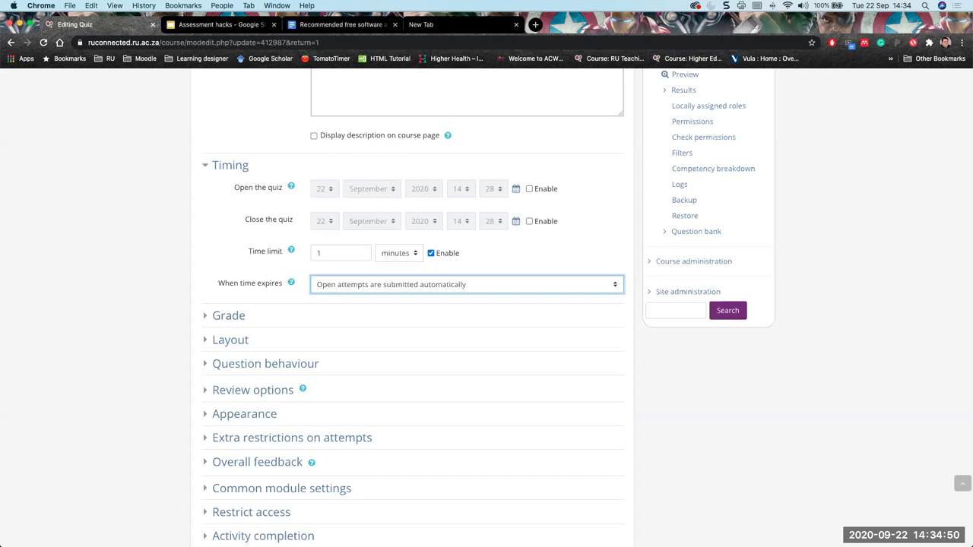
left_click(342, 252)
key("BackSpace")
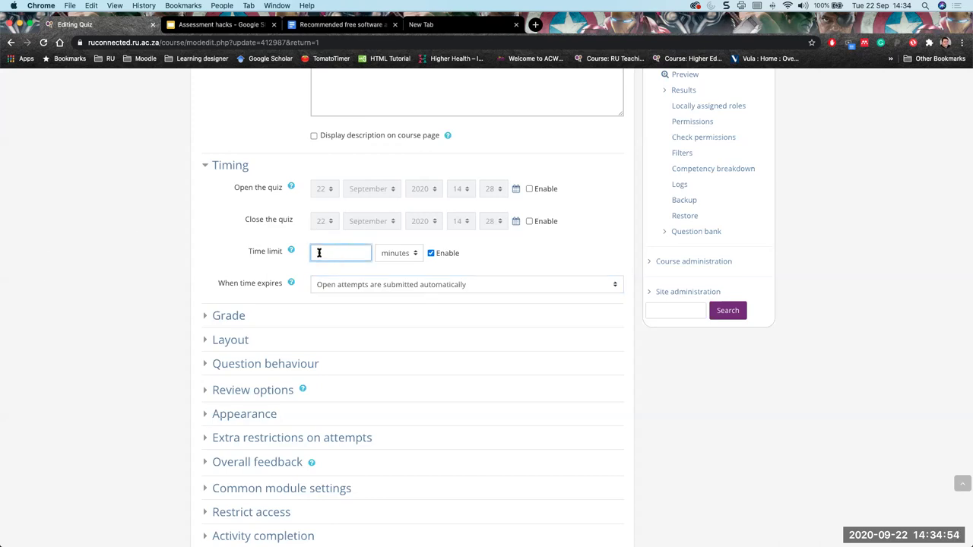
type("1")
Switch the time expiry behaviour to the grace period option, and return it to automatic submission of open attempts
left_click(415, 284)
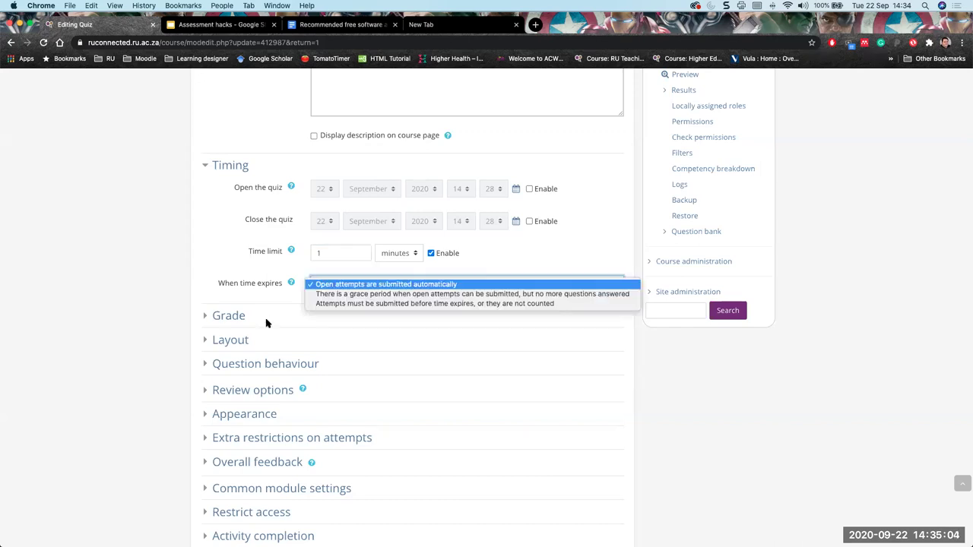
left_click(349, 293)
left_click(349, 286)
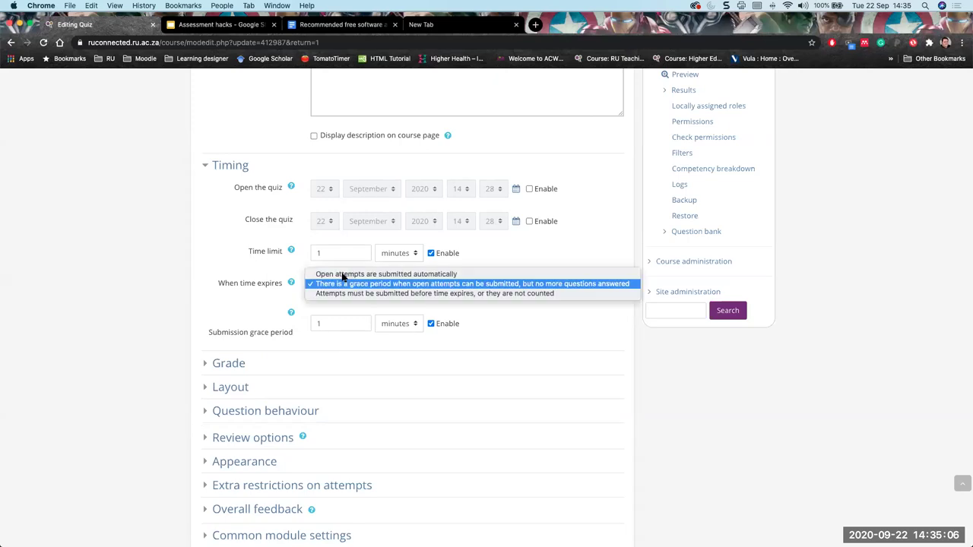
left_click(376, 275)
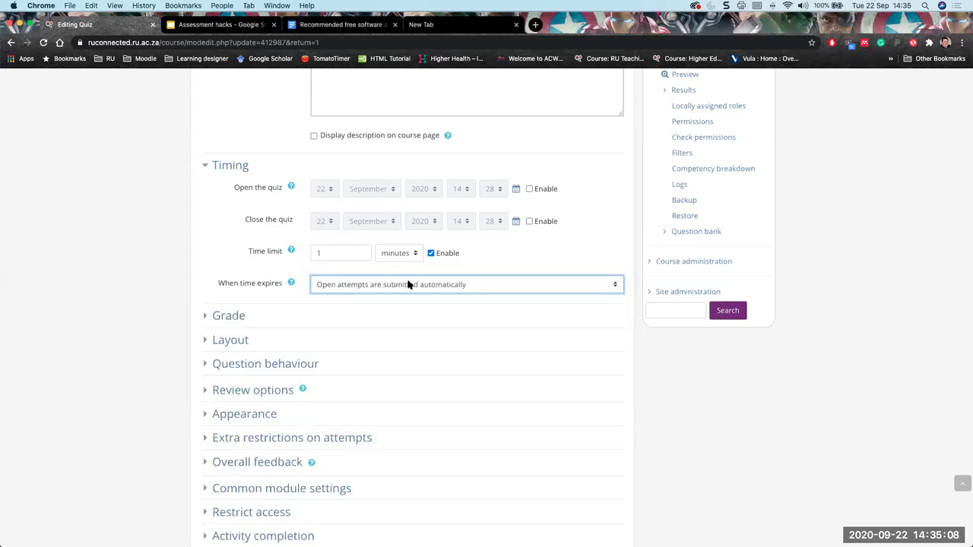
Set the quiz's time limit to 60 minutes, keeping minutes as the unit
left_click(340, 253)
key("super+a")
type("60")
left_click(415, 257)
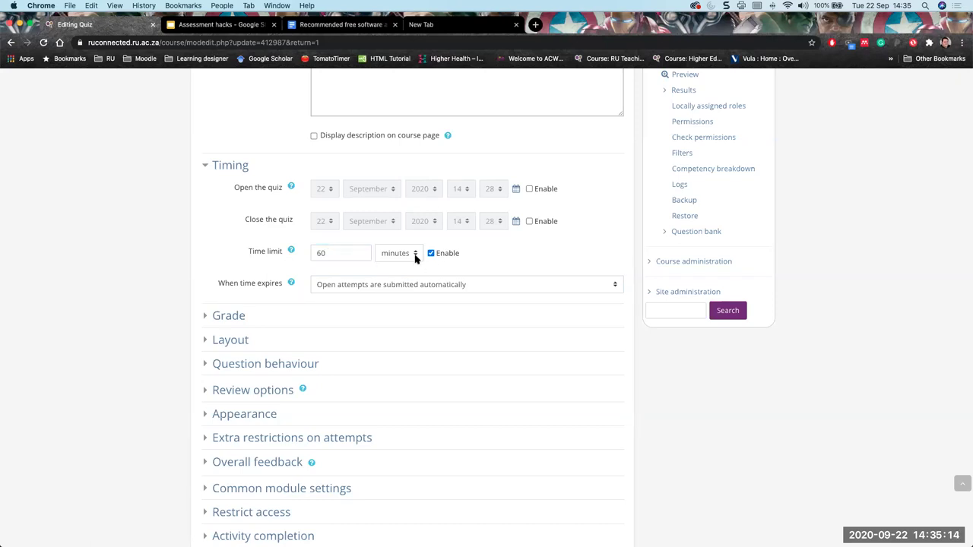
left_click(415, 257)
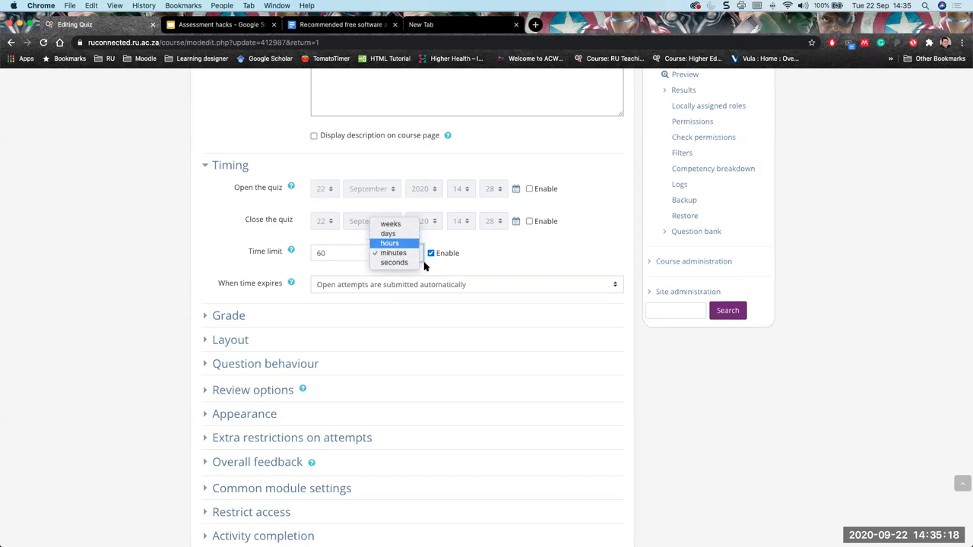
left_click(336, 255)
double_click(336, 256)
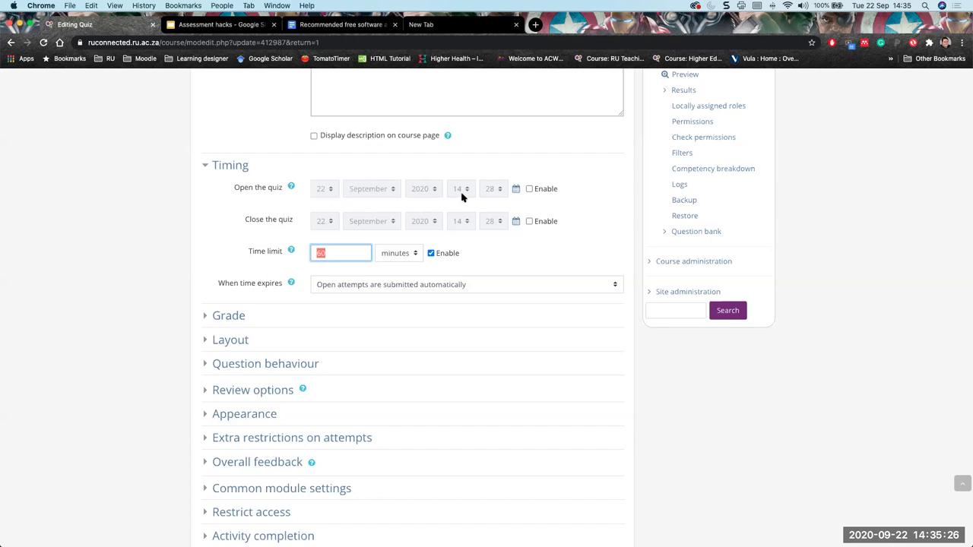
Enable the quiz's opening and closing dates, and set the closing time to 17:00
left_click(529, 188)
left_click(530, 221)
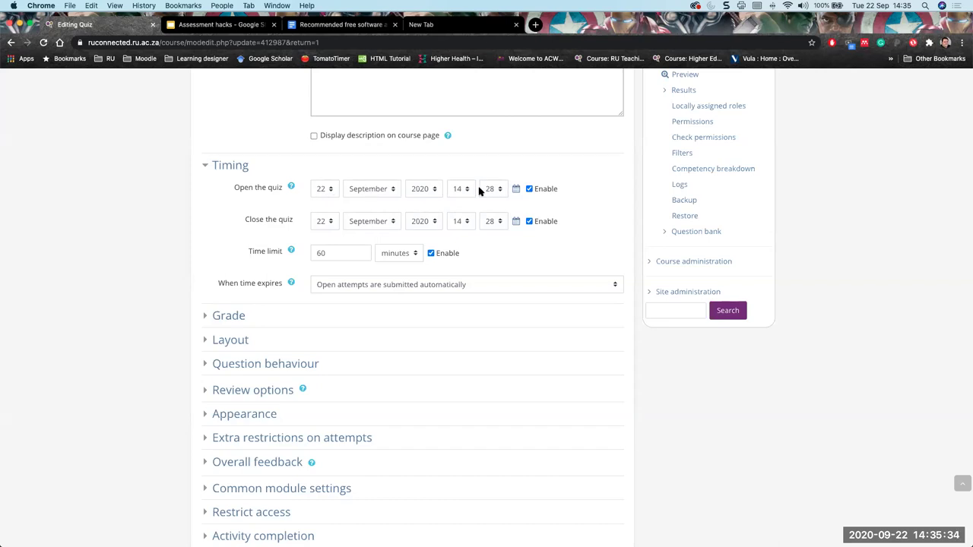
left_click(462, 221)
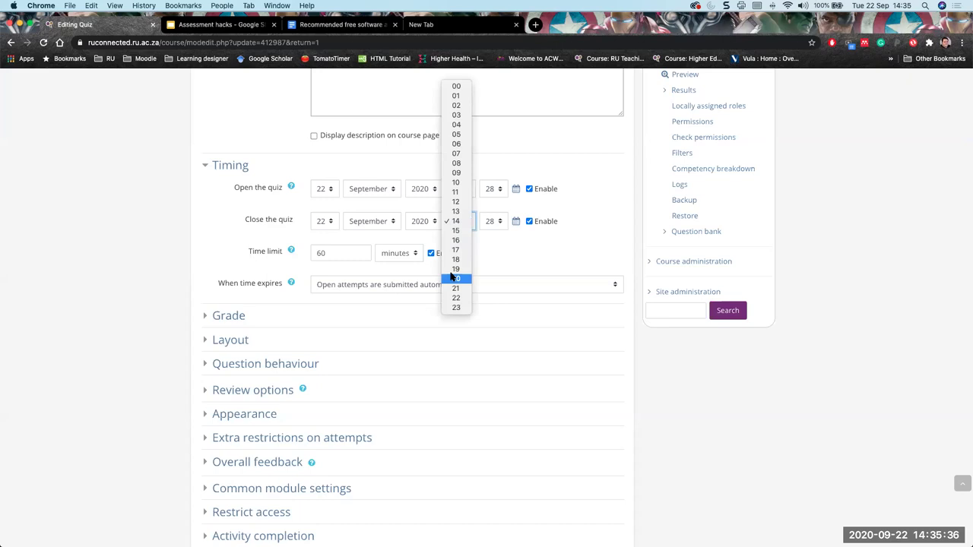
left_click(456, 249)
left_click(492, 222)
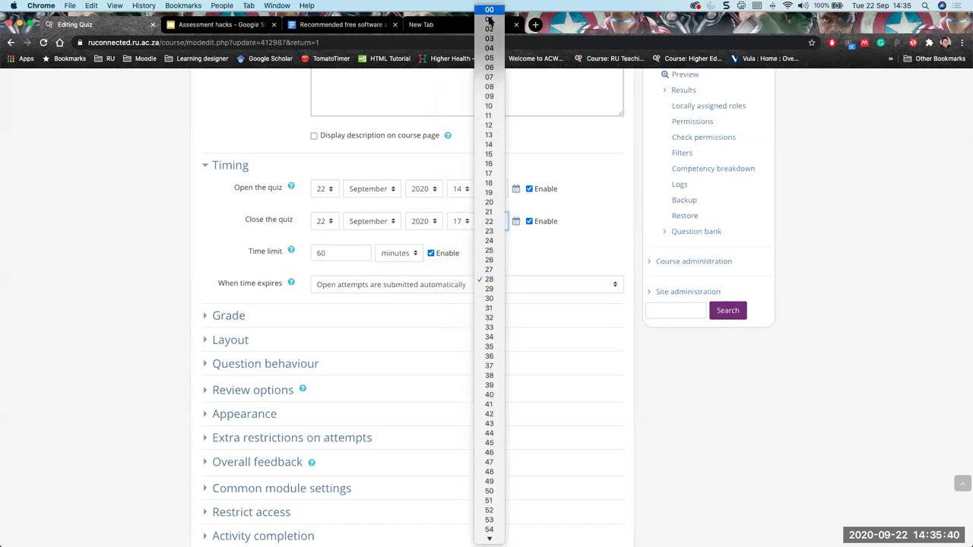
left_click(489, 13)
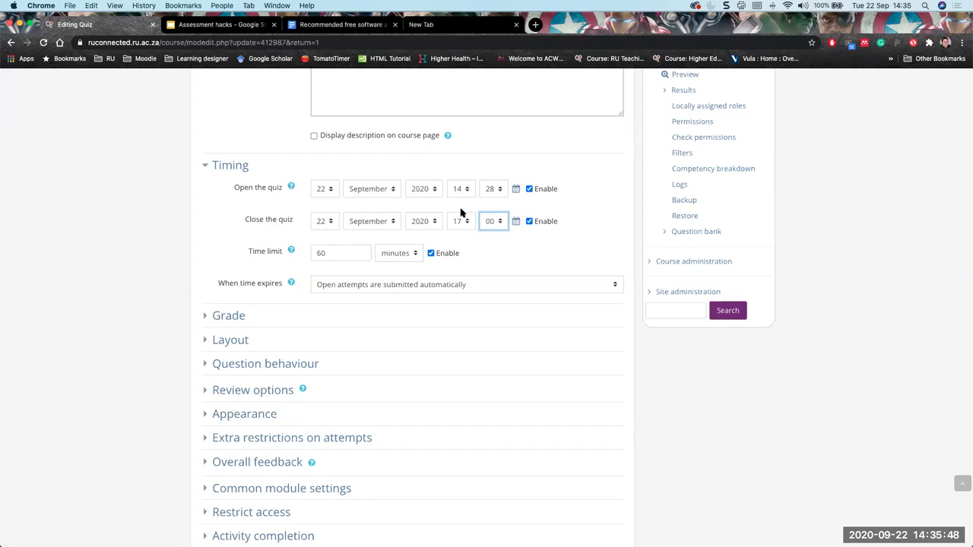
Set the quiz's time limit to 20 minutes
left_click(327, 253)
double_click(326, 253)
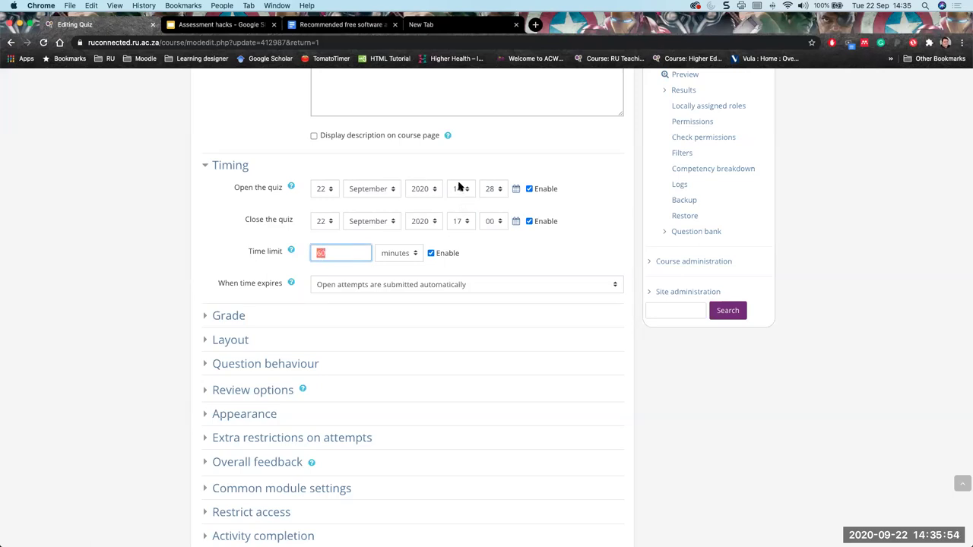
left_click(336, 253)
double_click(314, 252)
type("20")
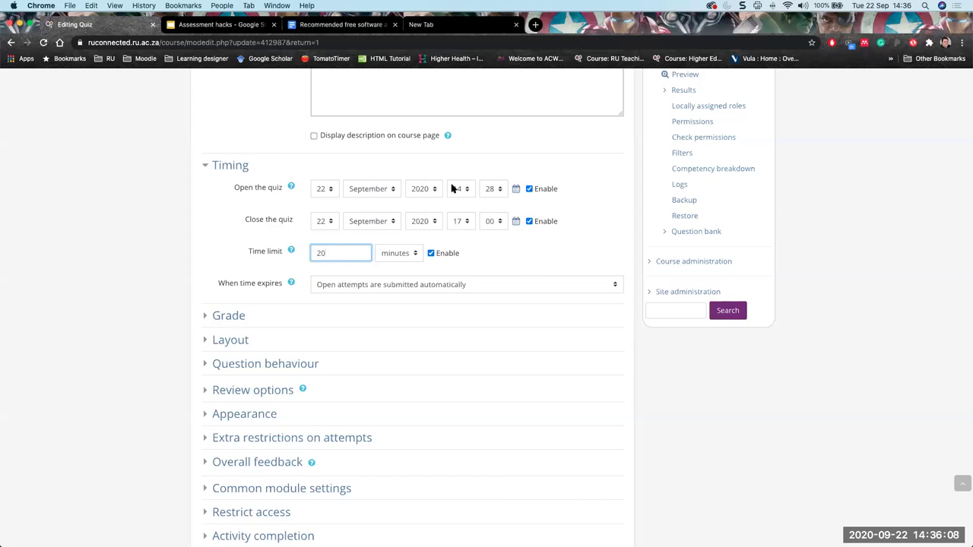
left_click(507, 194)
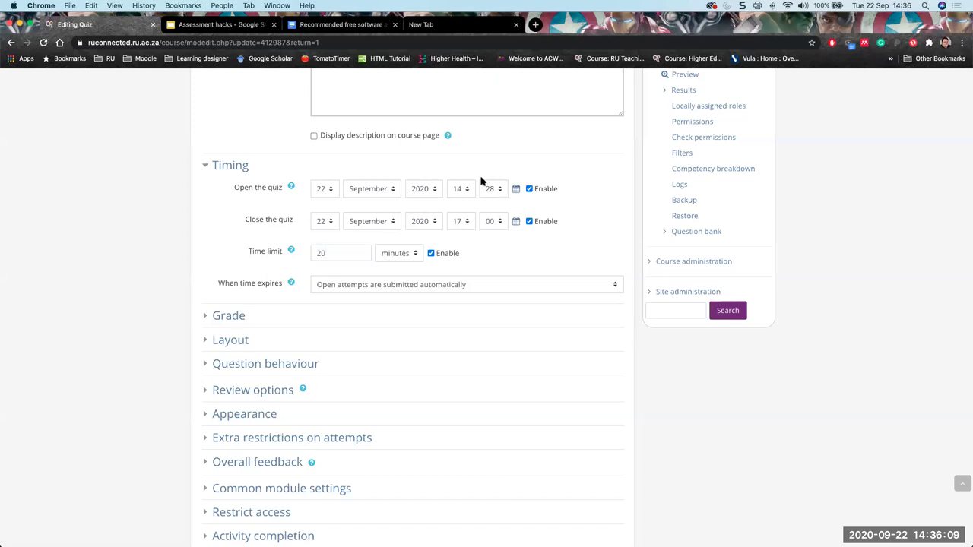
double_click(325, 253)
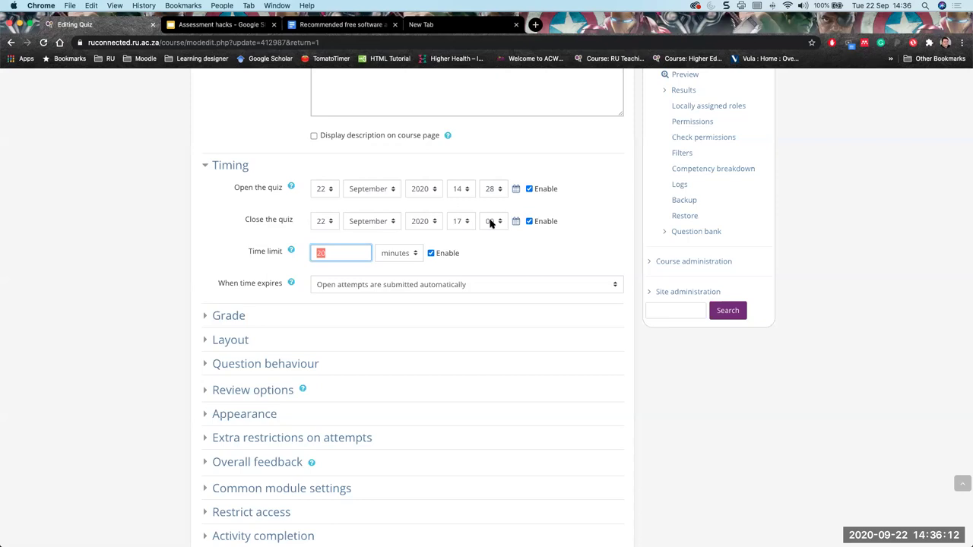
Set the time expiry behaviour to the grace period option, with a submission grace period of 5 minutes
left_click(343, 253)
left_click(479, 287)
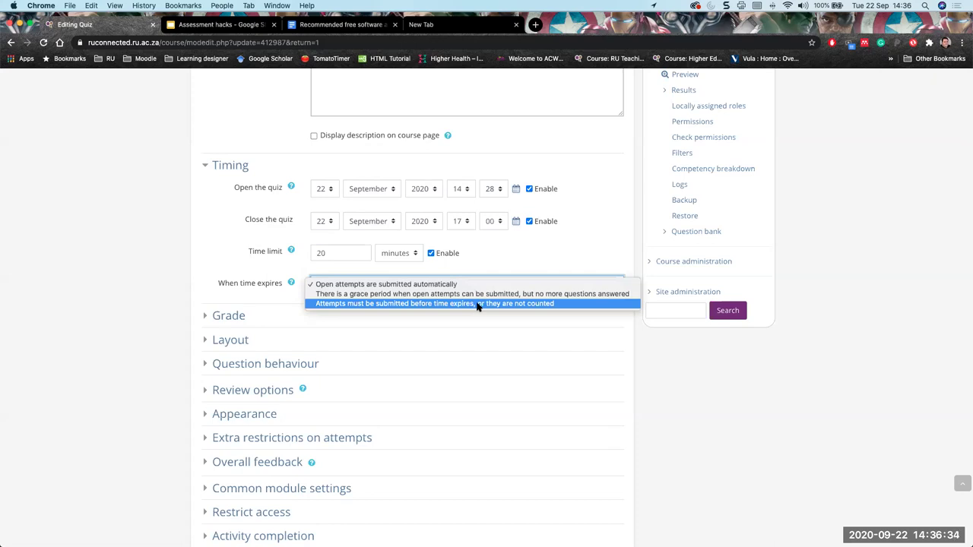
left_click(364, 294)
scroll(364, 280, "down", 1)
scroll(363, 281, "down", 1)
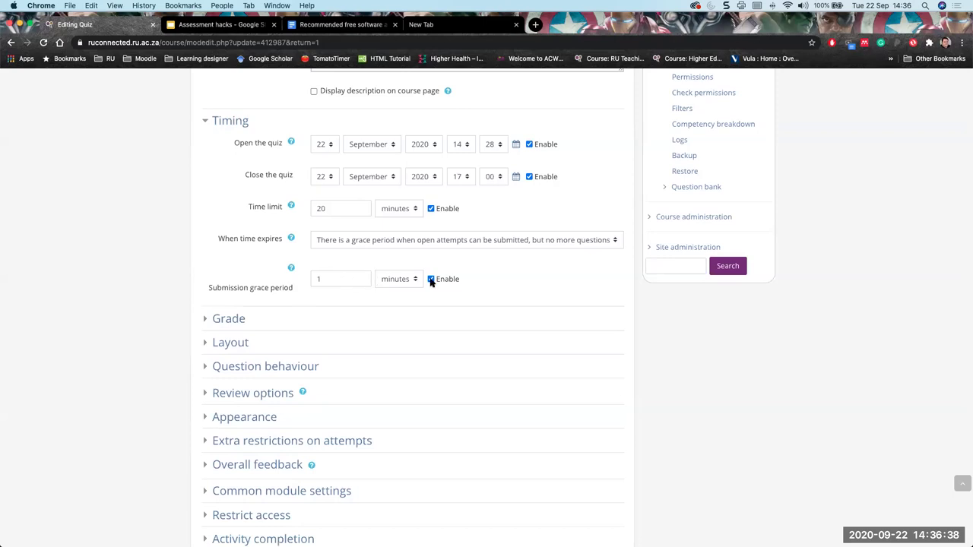
left_click(329, 282)
type("5")
key("BackSpace")
type("5")
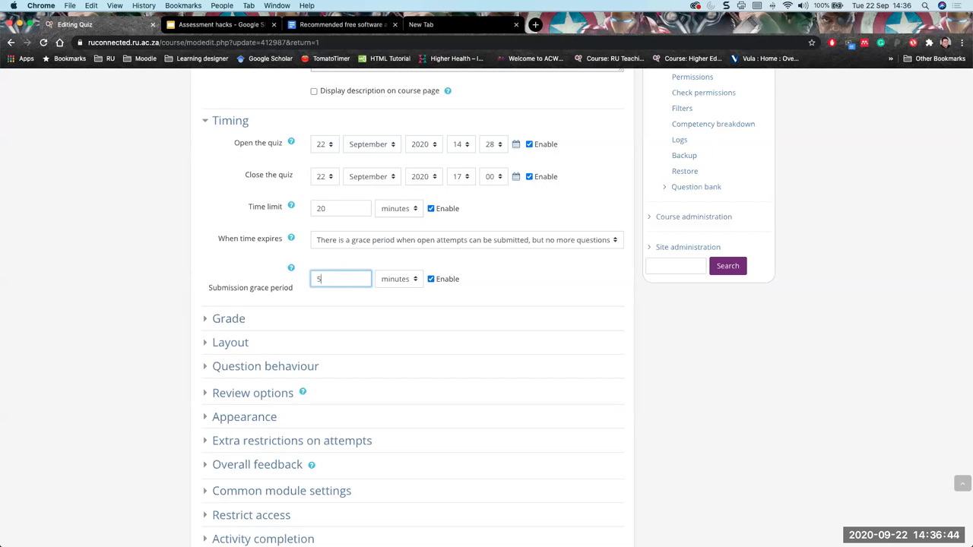
left_click(263, 260)
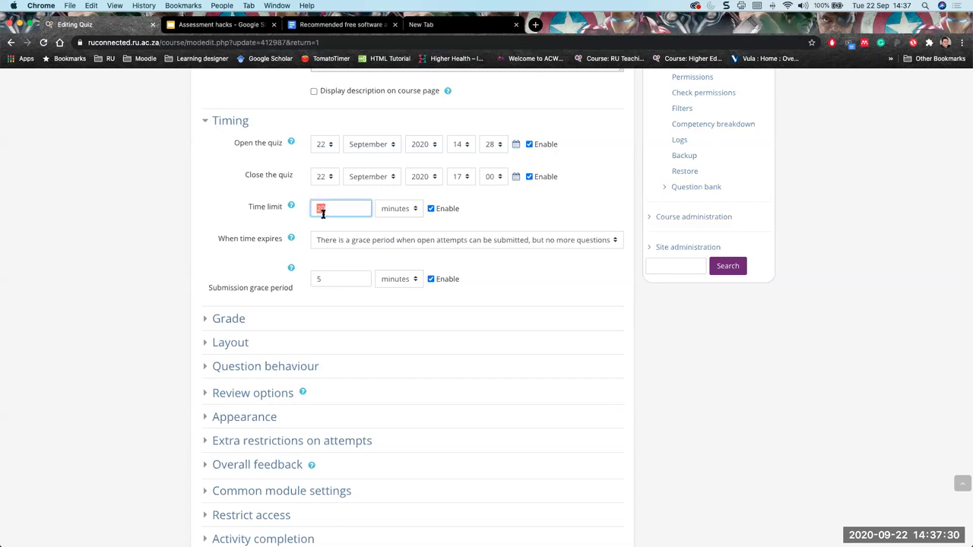
left_click(232, 206)
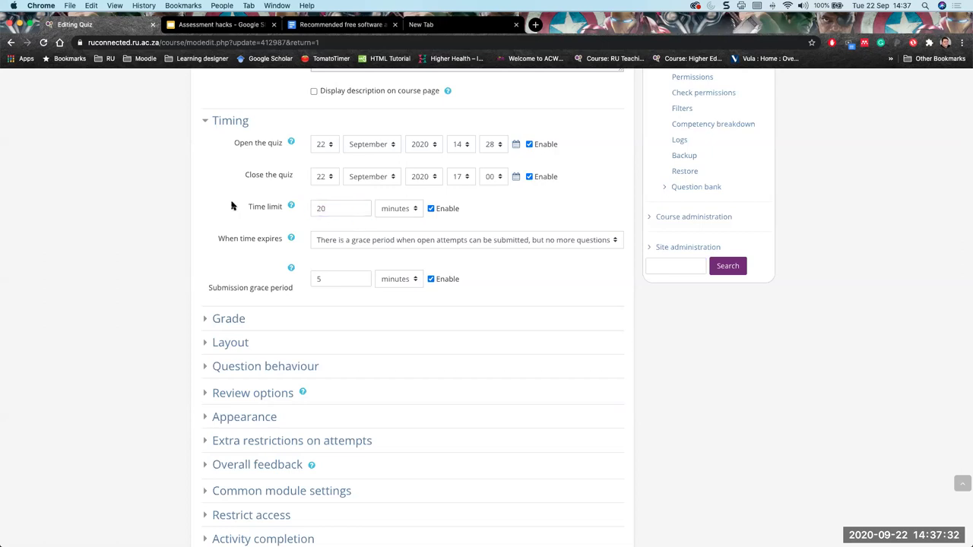
double_click(327, 208)
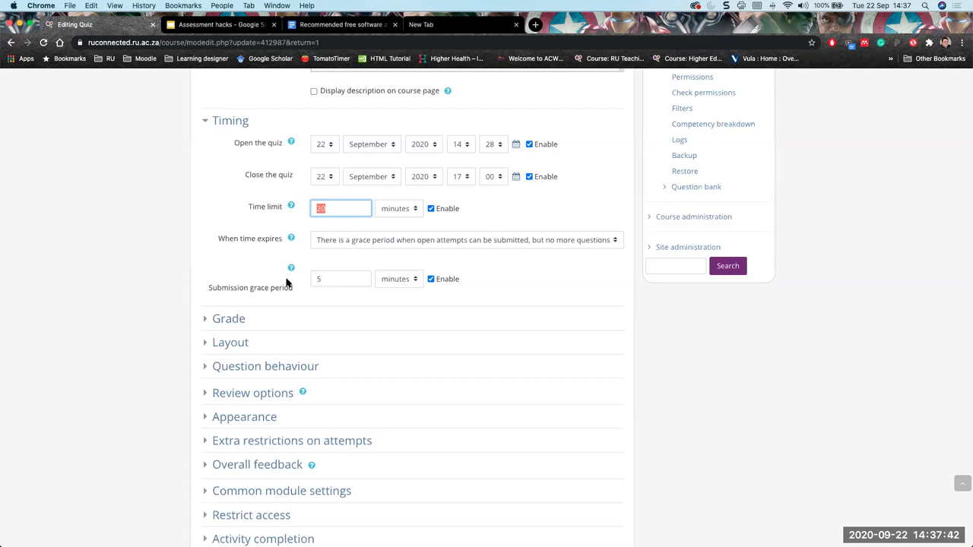
left_click(327, 279)
double_click(327, 279)
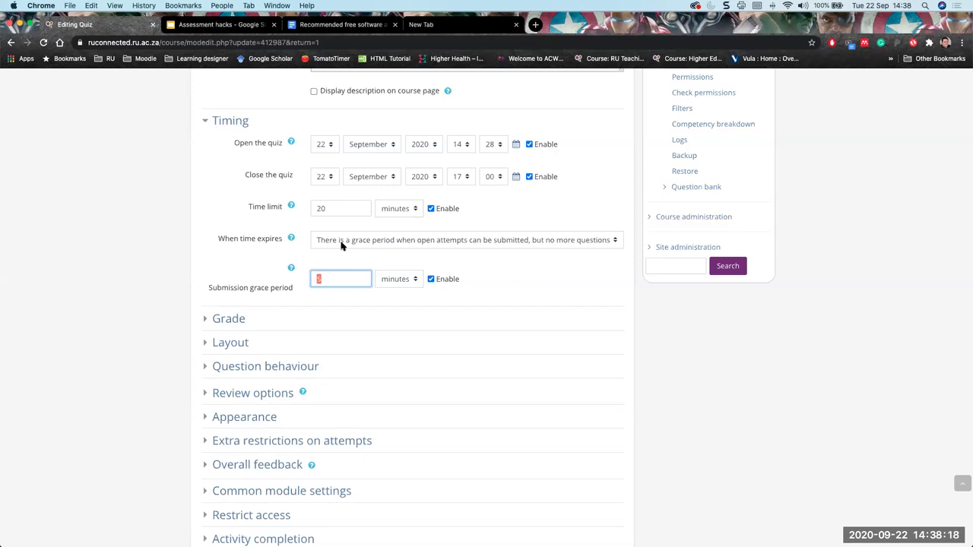
Switch the time expiry behaviour to automatic submission of open attempts
scroll(598, 272, "up", 5)
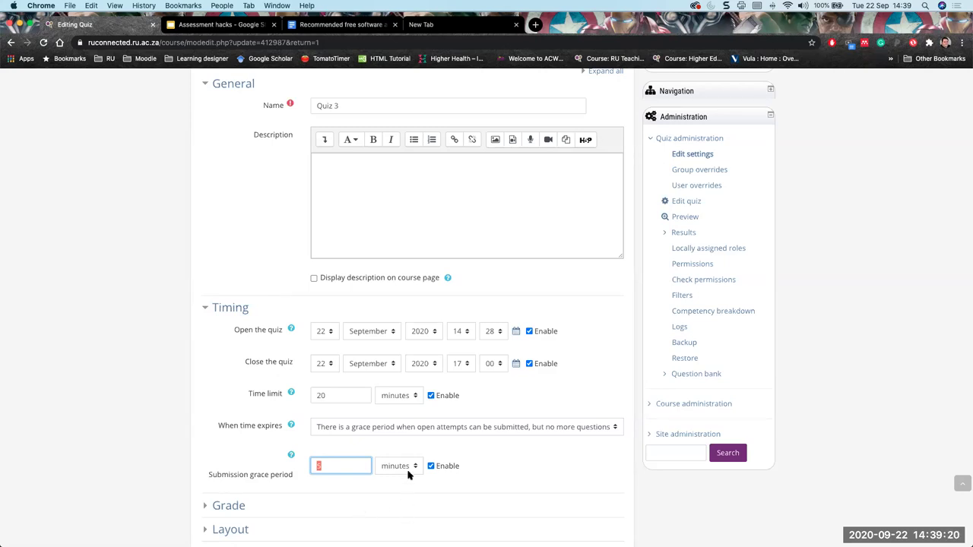
left_click(396, 427)
left_click(392, 417)
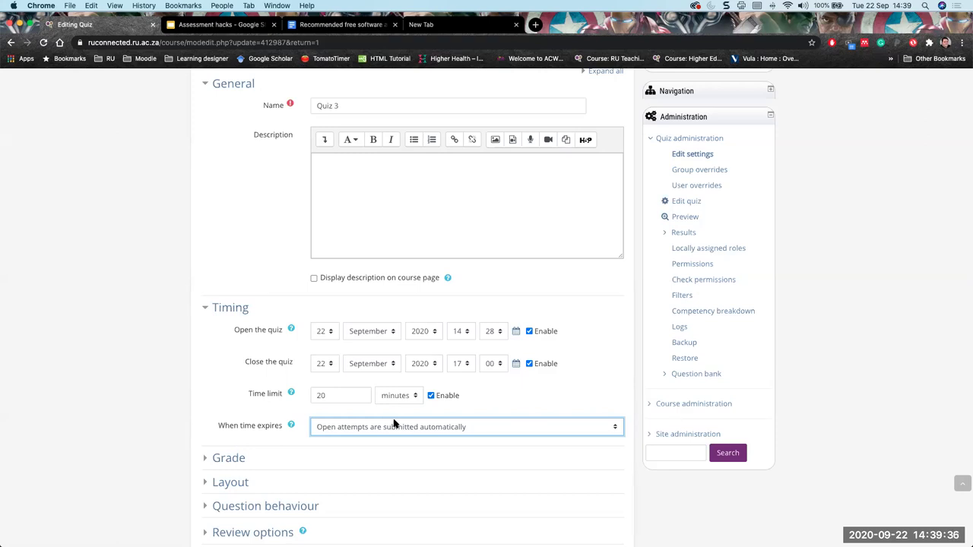
left_click(238, 232)
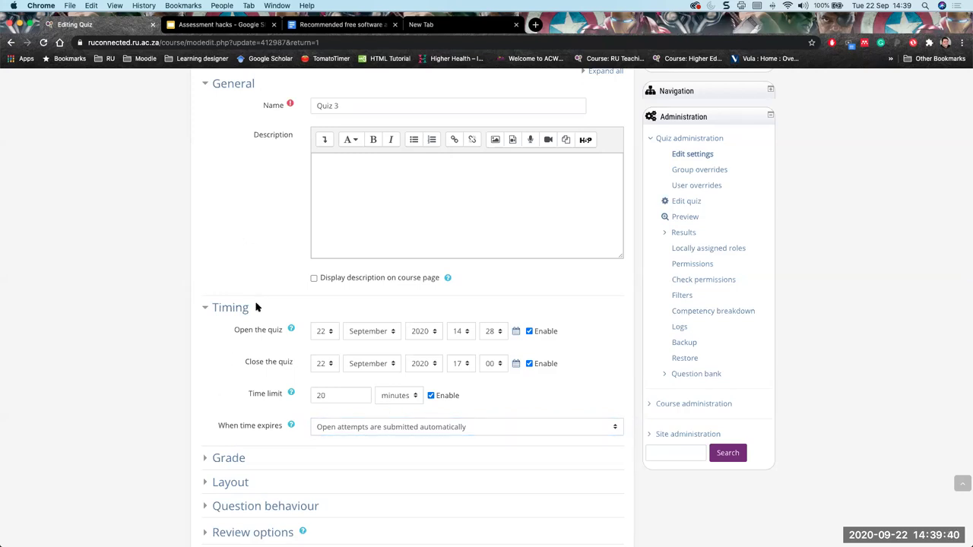
scroll(256, 307, "down", 2)
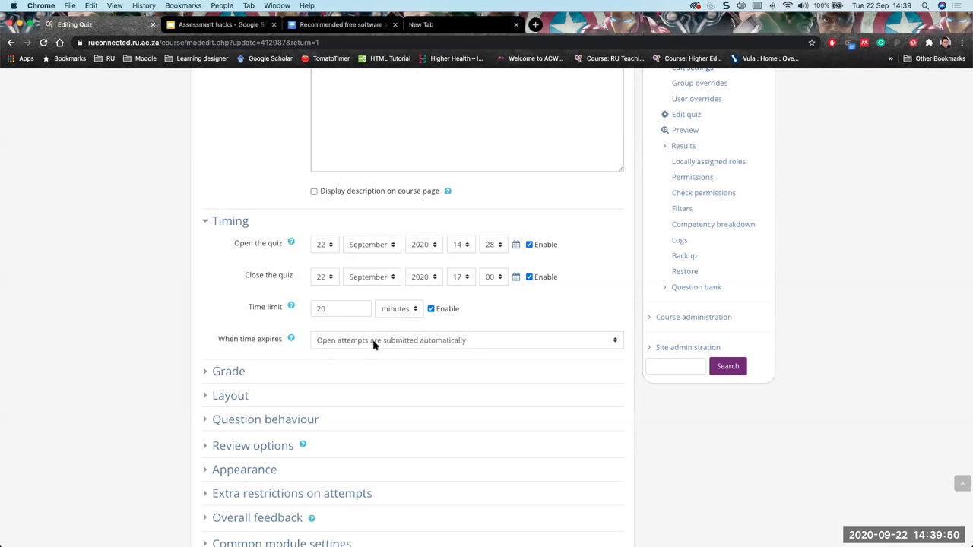
scroll(197, 318, "down", 1)
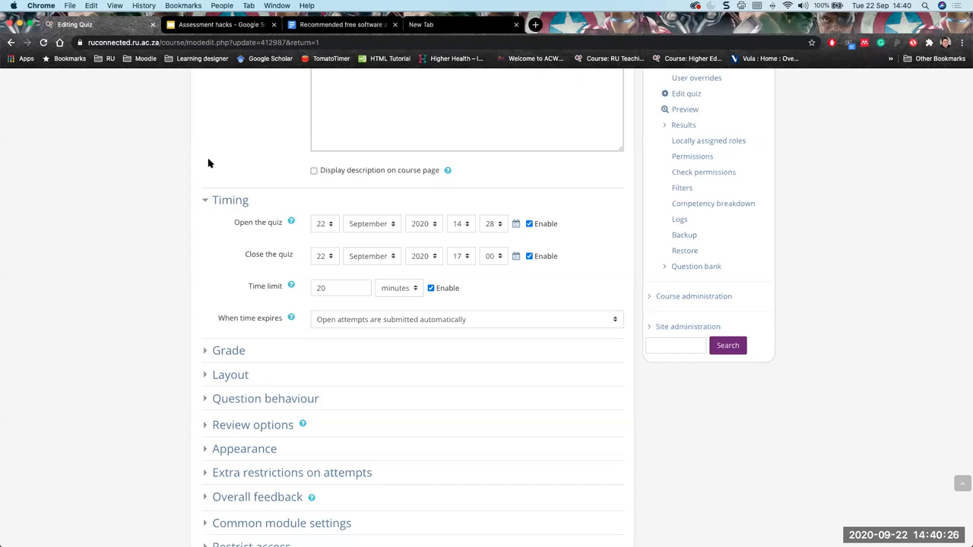
Open the Sandpit 2020 NK course page in a new browser tab, and return to the quiz settings
scroll(208, 163, "up", 4)
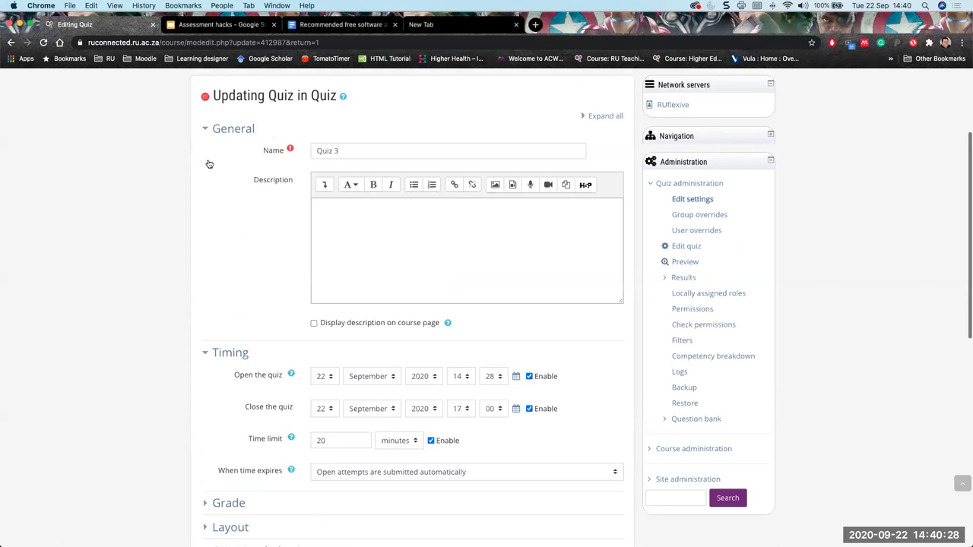
scroll(208, 163, "up", 4)
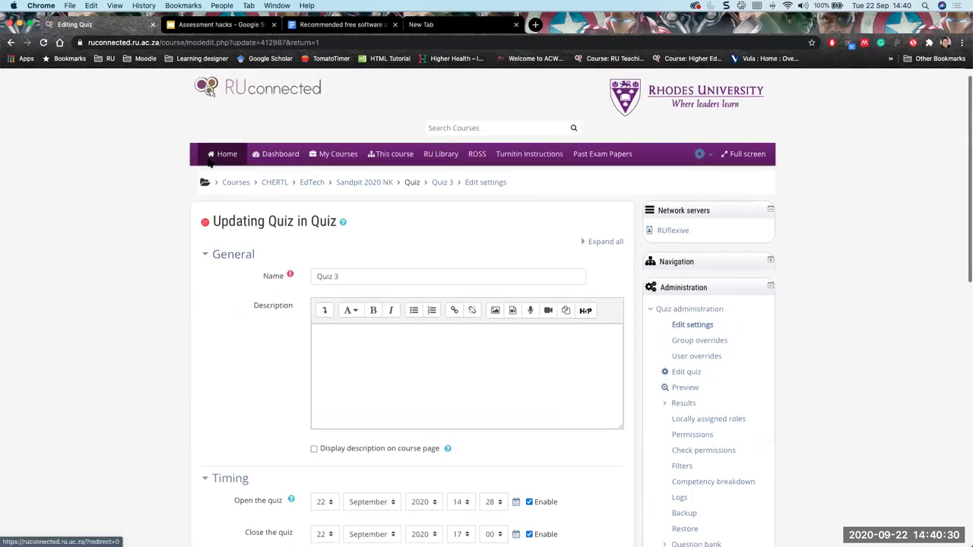
scroll(211, 163, "up", 1)
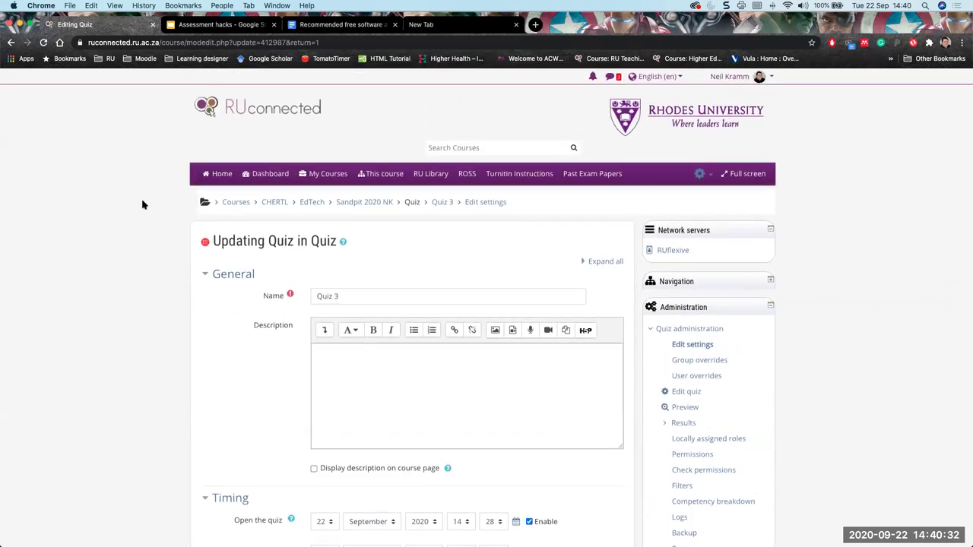
right_click(372, 203)
left_click(420, 207)
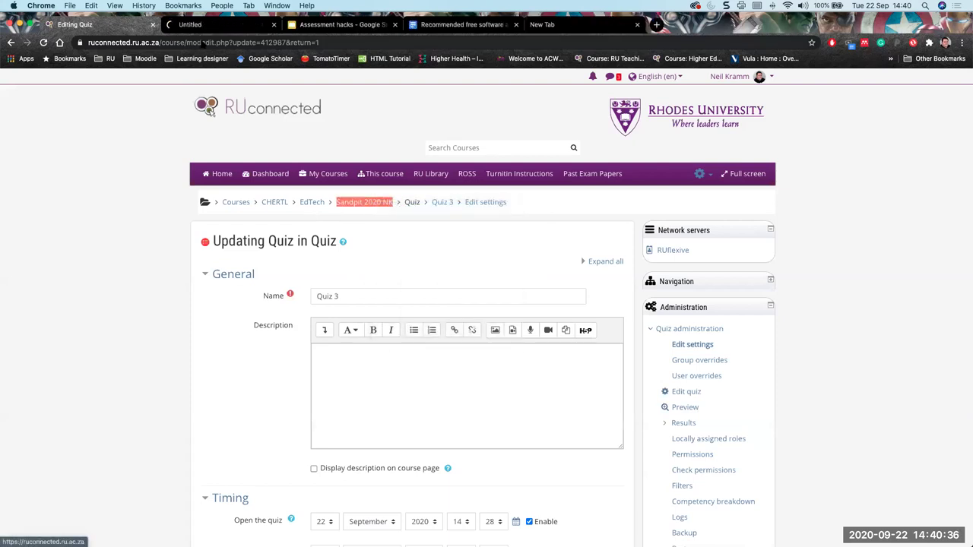
key("ctrl+Tab")
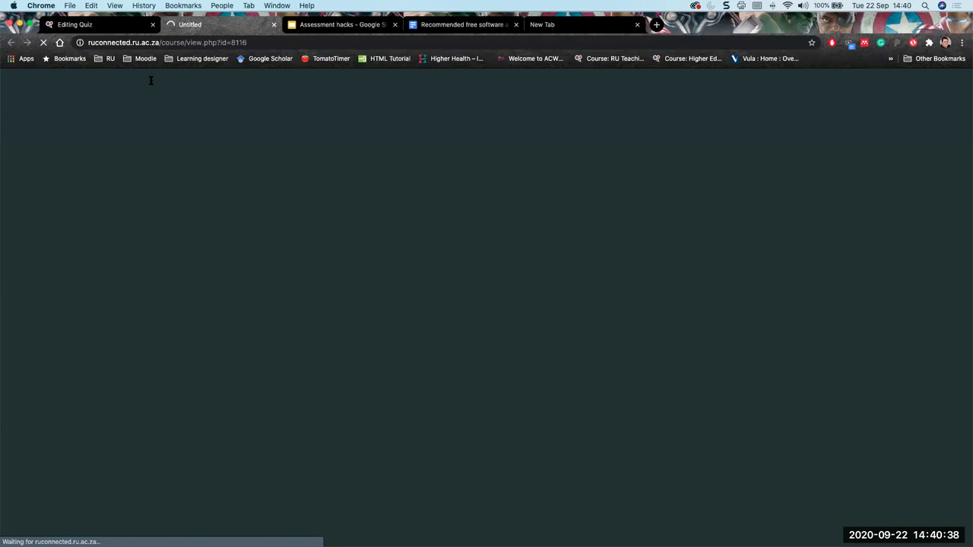
key("ctrl+shift+Tab")
Expand the quiz's Grade settings and limit the attempts allowed to 1
scroll(161, 310, "down", 2)
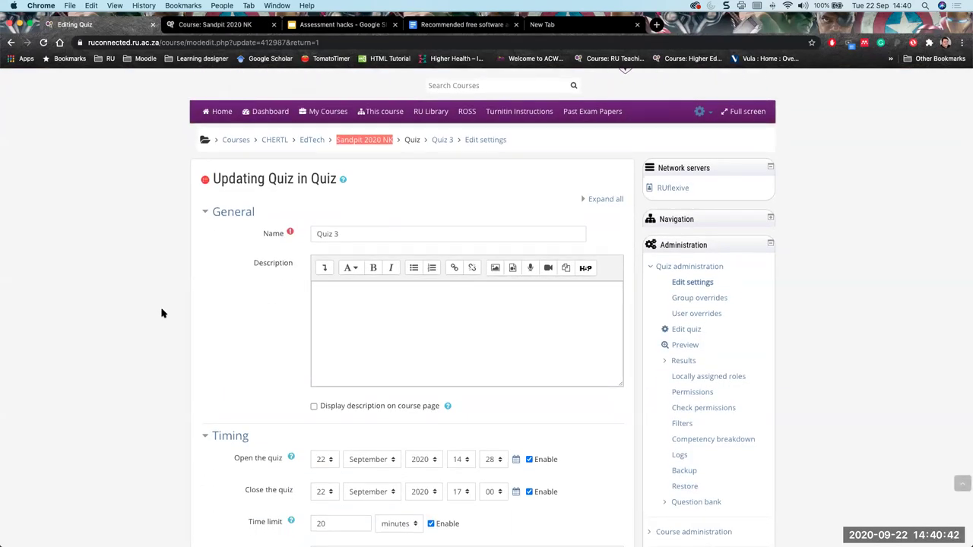
scroll(223, 347, "down", 5)
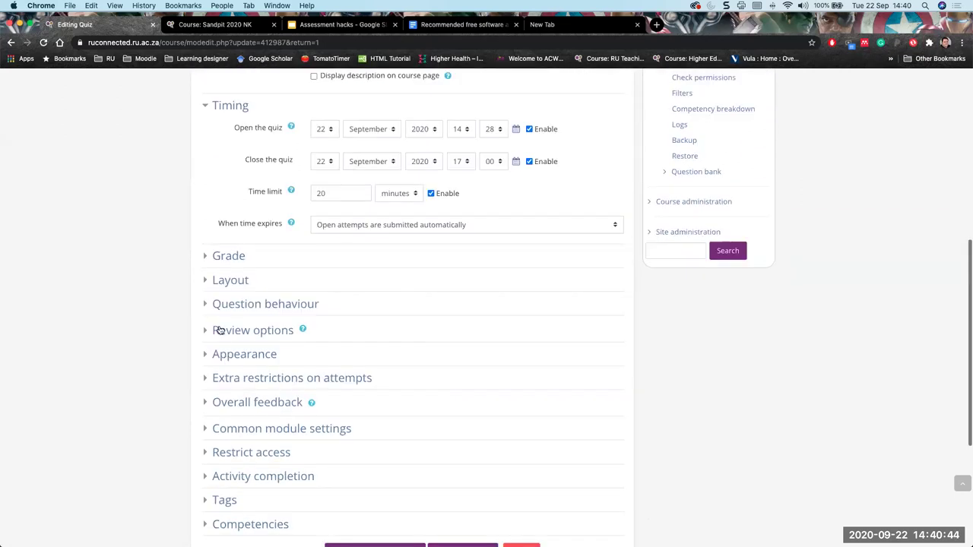
left_click(203, 230)
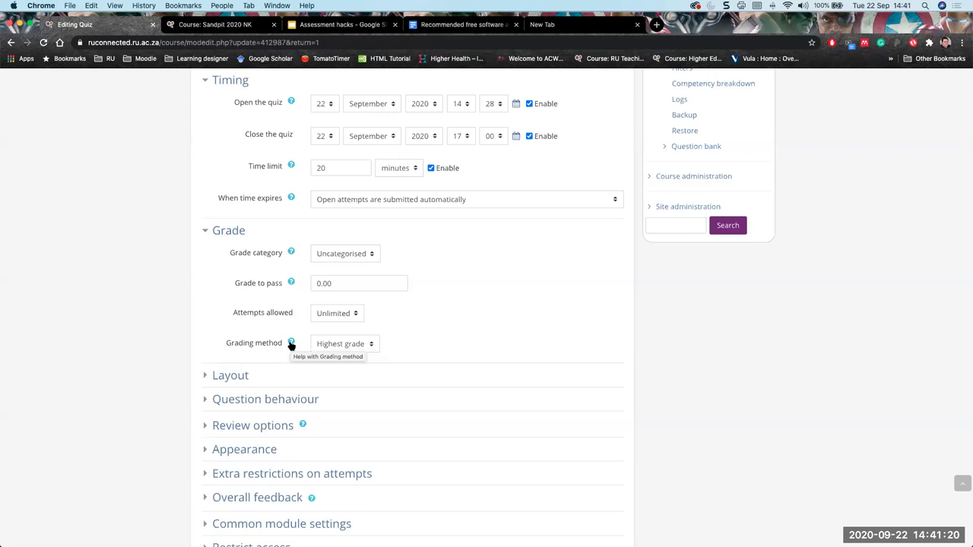
left_click(328, 317)
left_click(329, 324)
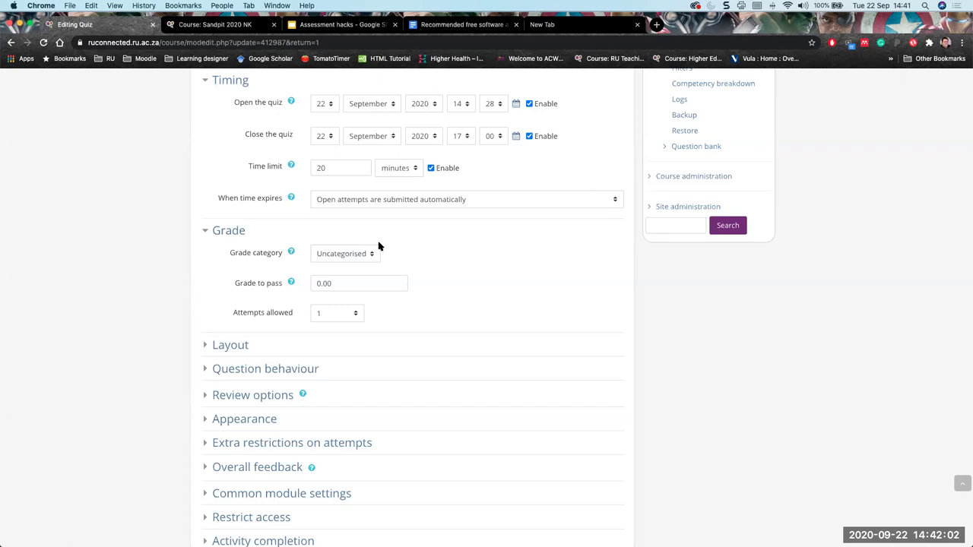
Set the attempts allowed to 2, and review the grading method options while keeping Highest grade
left_click(326, 312)
key("Down")
key("Return")
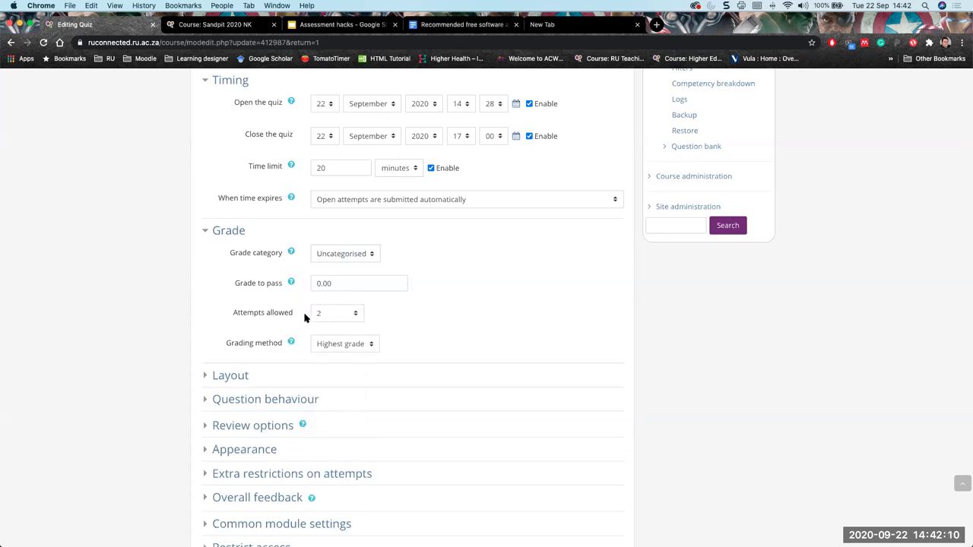
scroll(342, 328, "down", 1)
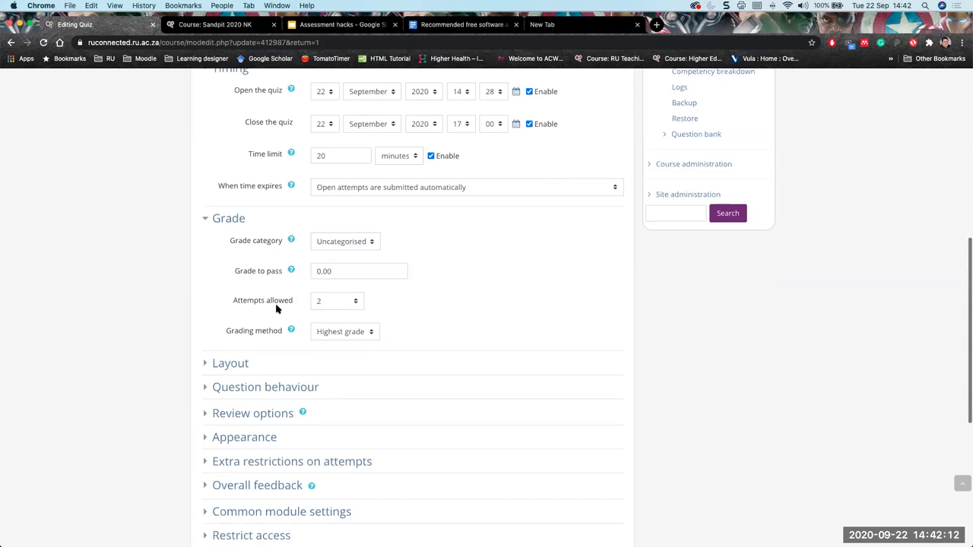
left_click(331, 302)
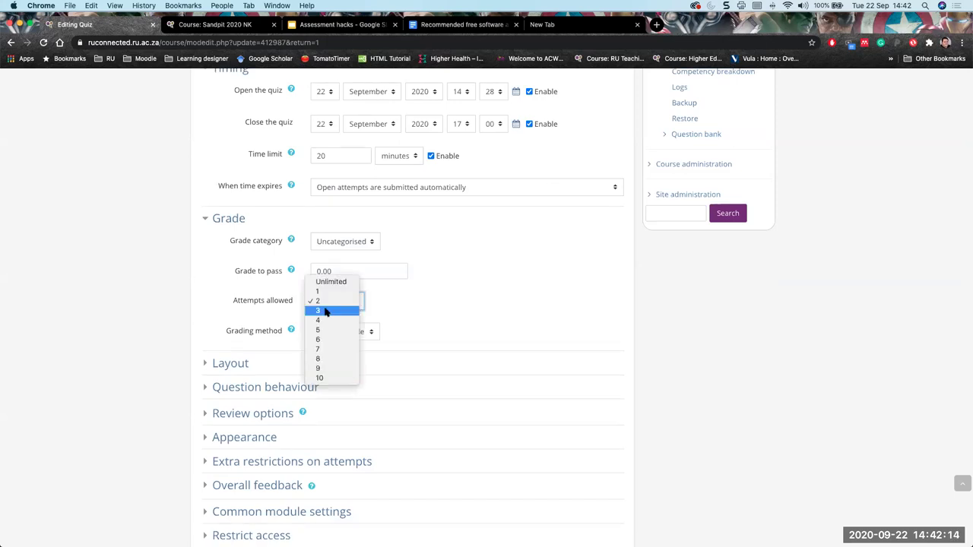
left_click(441, 299)
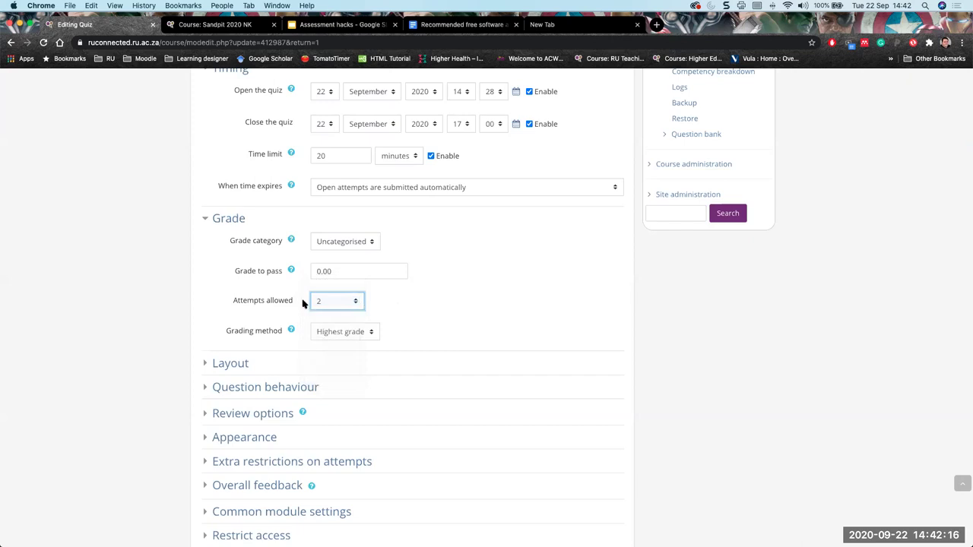
scroll(280, 309, "down", 2)
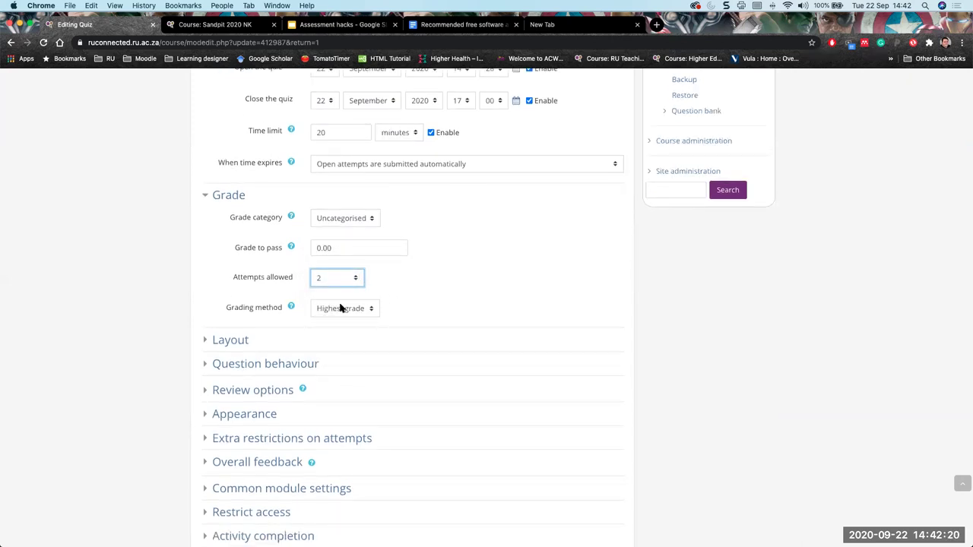
left_click(341, 308)
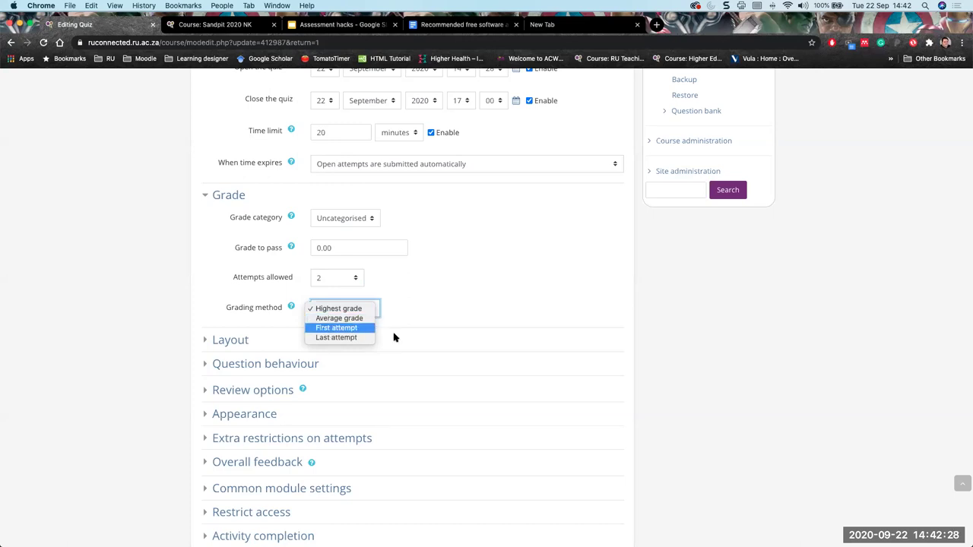
left_click(427, 302)
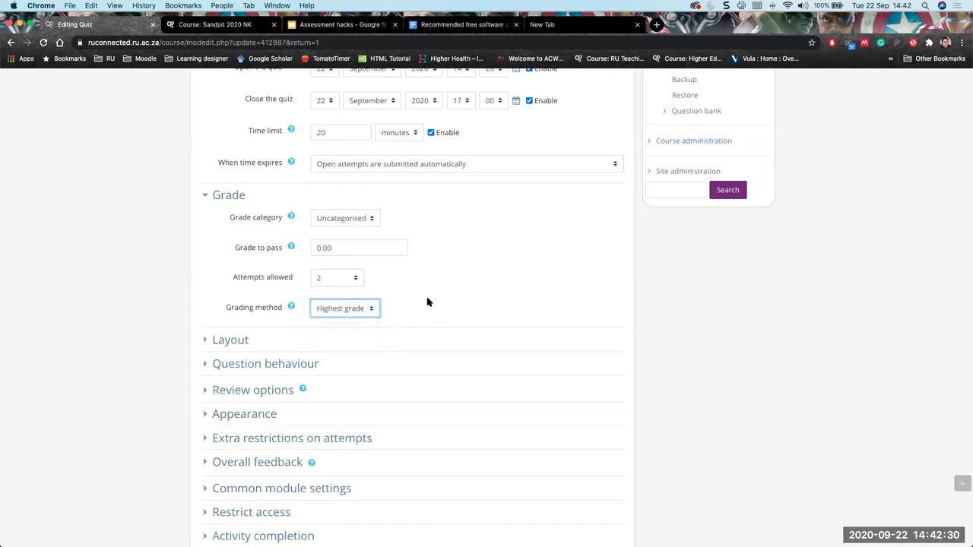
Set the attempts allowed for the quiz back to 1
left_click(353, 278)
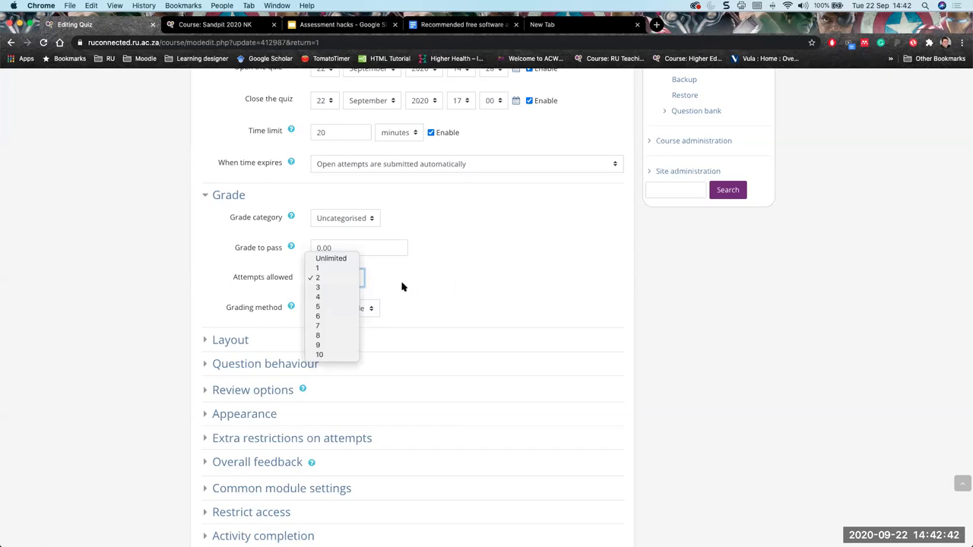
left_click(347, 278)
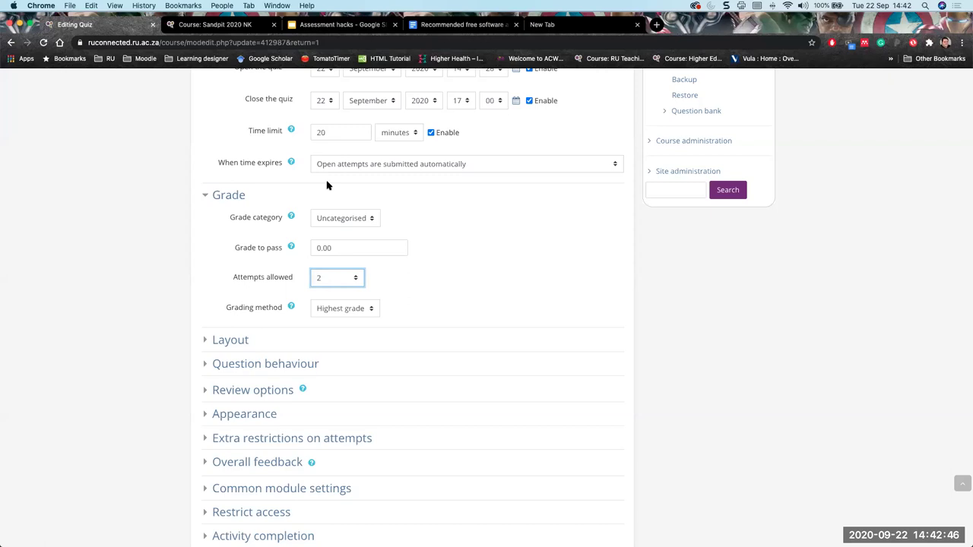
left_click(330, 282)
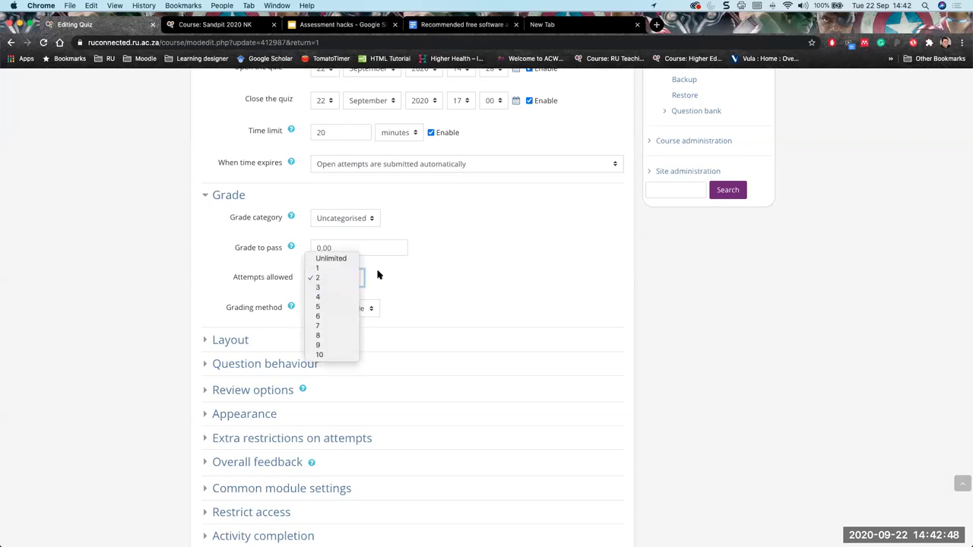
key("Up")
key("Return")
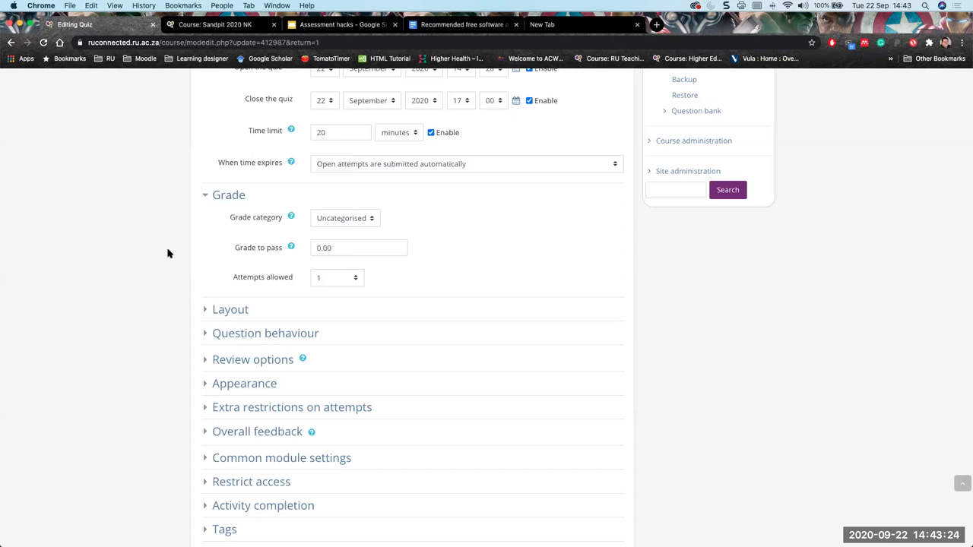
Switch the time expiry behaviour to the grace period for submitting open attempts without answering more questions
left_click(380, 164)
left_click(380, 175)
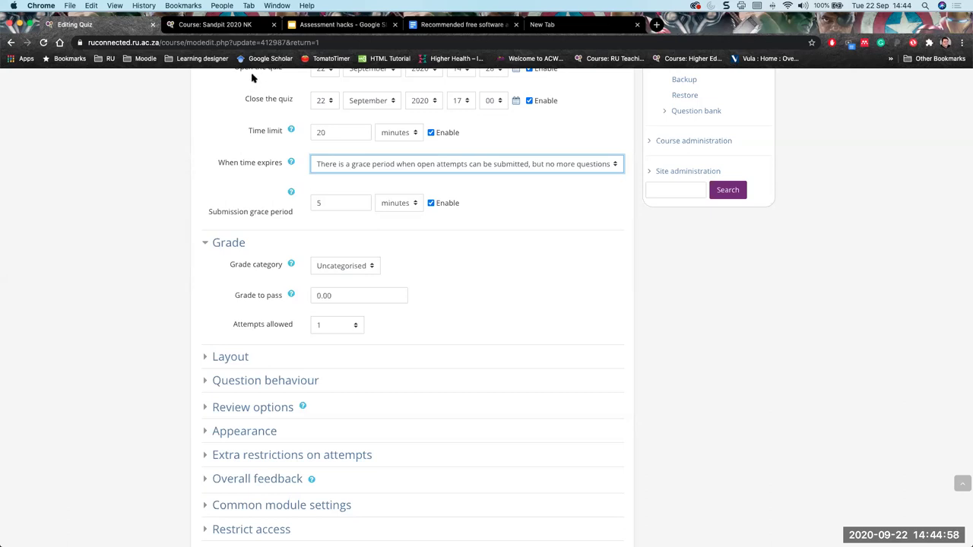
left_click(234, 43)
triple_click(237, 43)
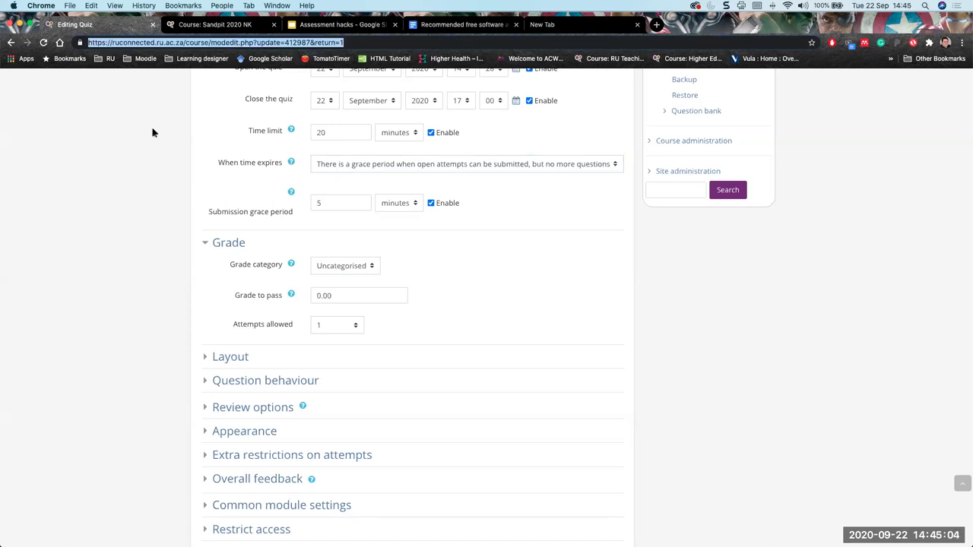
left_click(642, 286)
scroll(642, 287, "up", 5)
scroll(642, 288, "up", 3)
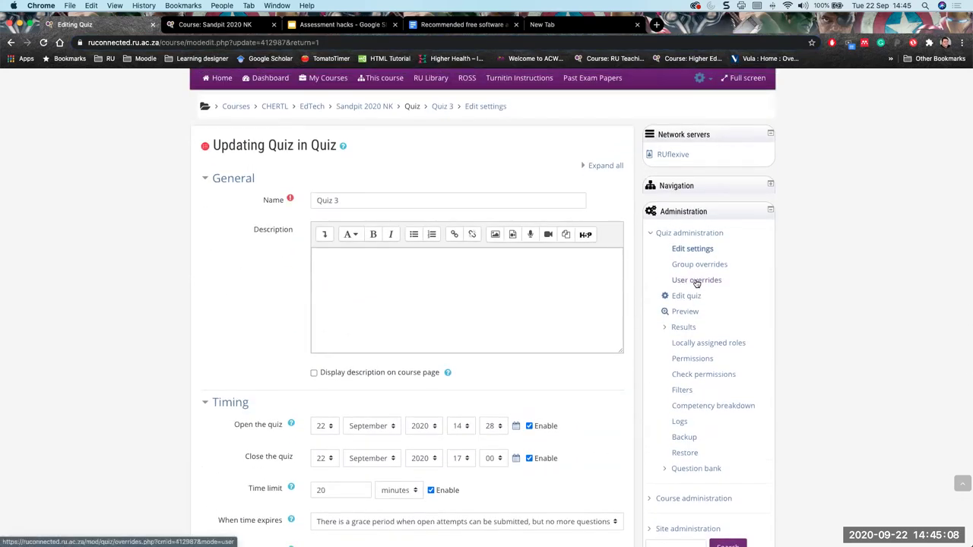
Open Quiz 3's user overrides page in a new tab and start adding a user override
right_click(704, 282)
left_click(707, 286)
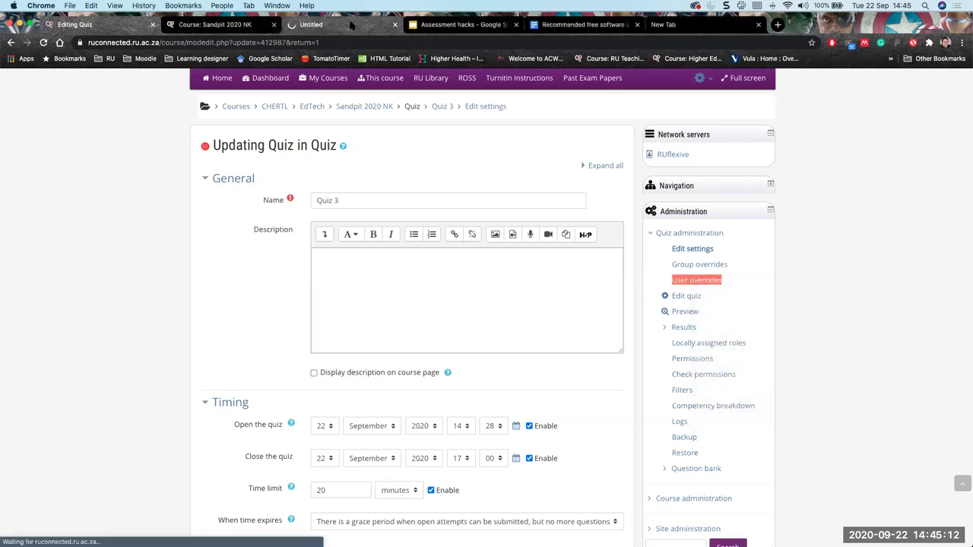
left_click(351, 25)
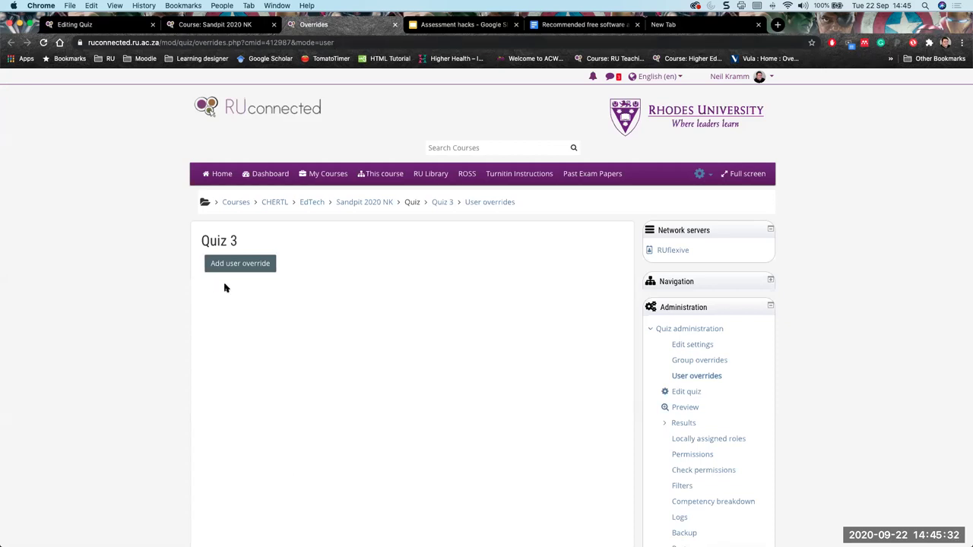
left_click(245, 267)
left_click(244, 265)
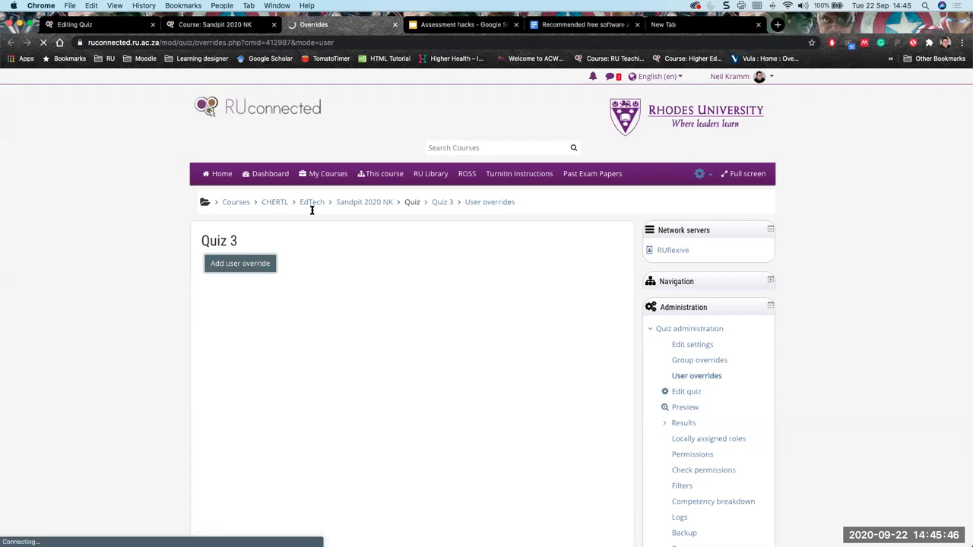
Choose the override user and enable both the opening and closing dates, setting each to 23 September 2020
scroll(352, 201, "down", 2)
left_click(352, 201)
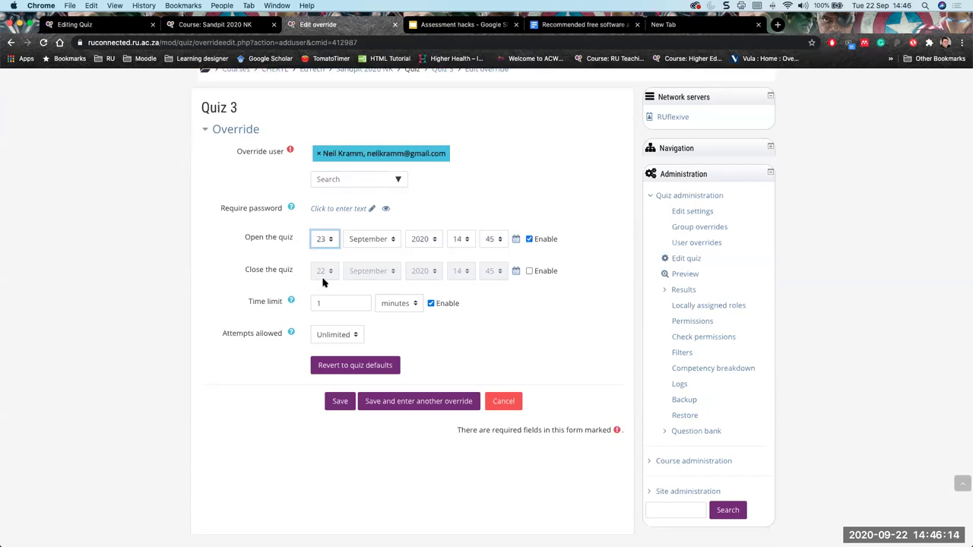
left_click(327, 275)
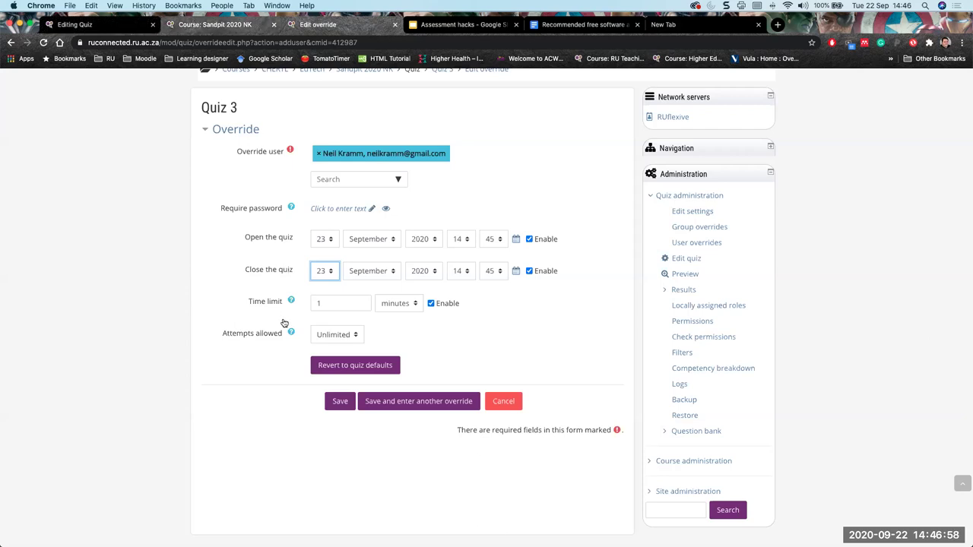
Go to the Sandpit 2020 NK course page and open "assignment no and no" in a new tab
key("ctrl+shift+Tab")
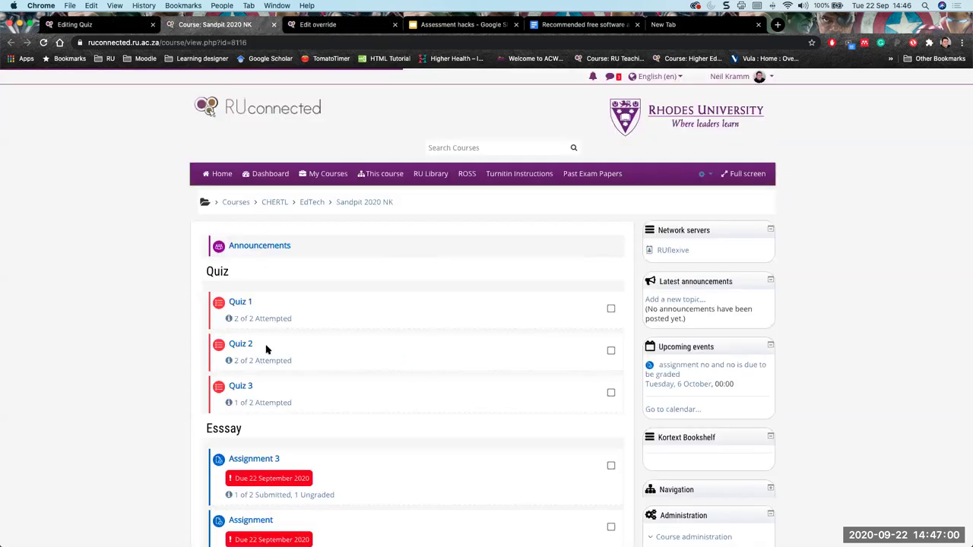
scroll(267, 362, "down", 3)
scroll(256, 364, "down", 3)
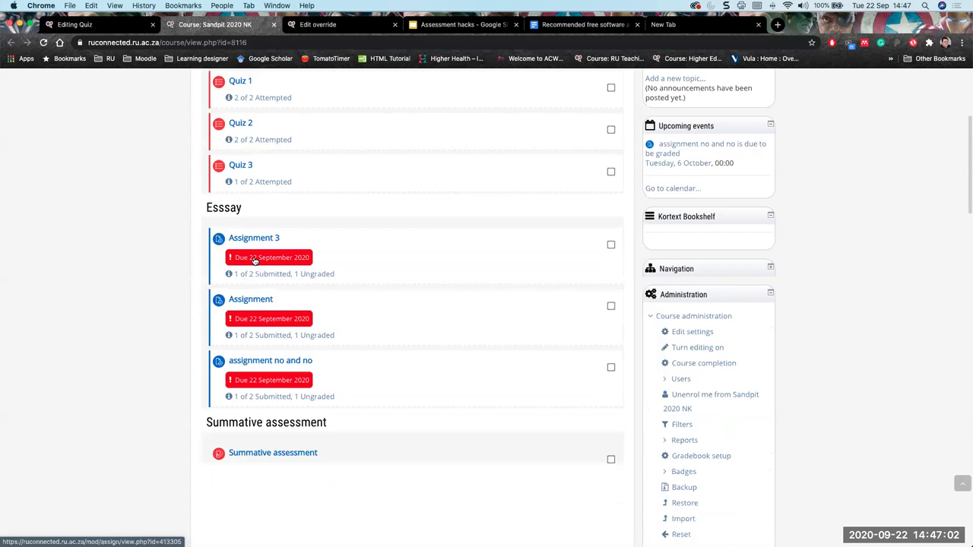
scroll(262, 300, "down", 1)
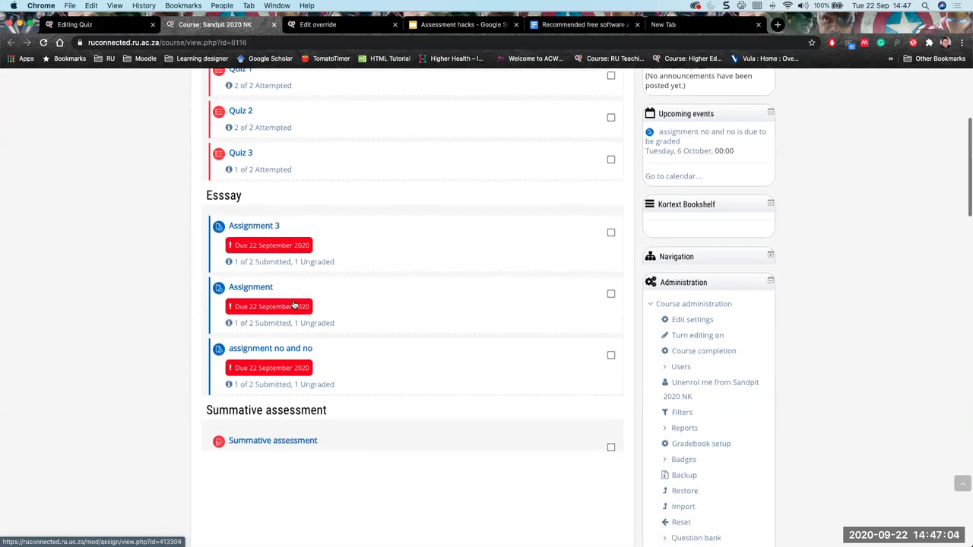
right_click(291, 341)
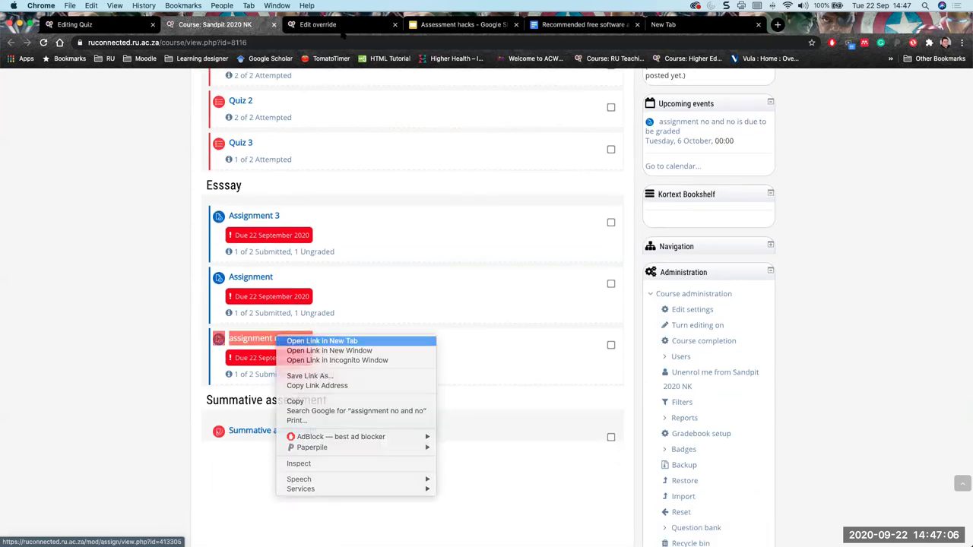
left_click(319, 341)
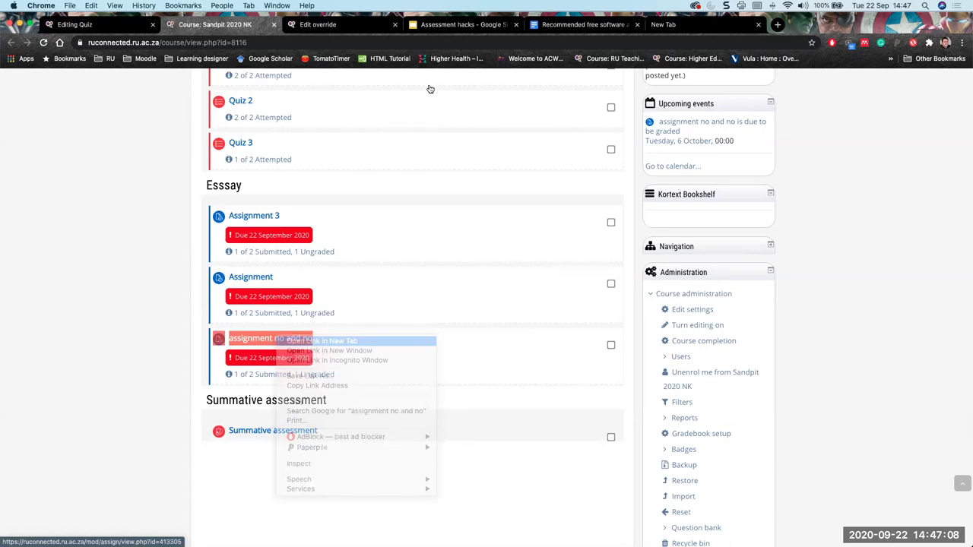
Return to the Quiz 3 override form and close the empty new tab and the Recommended free software document
key("ctrl+Tab")
key("ctrl+Tab")
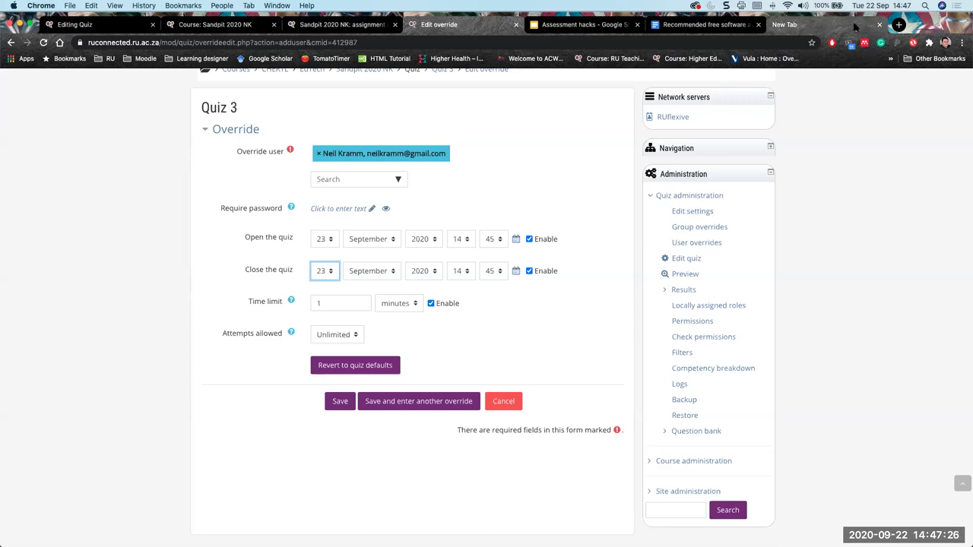
left_click(880, 24)
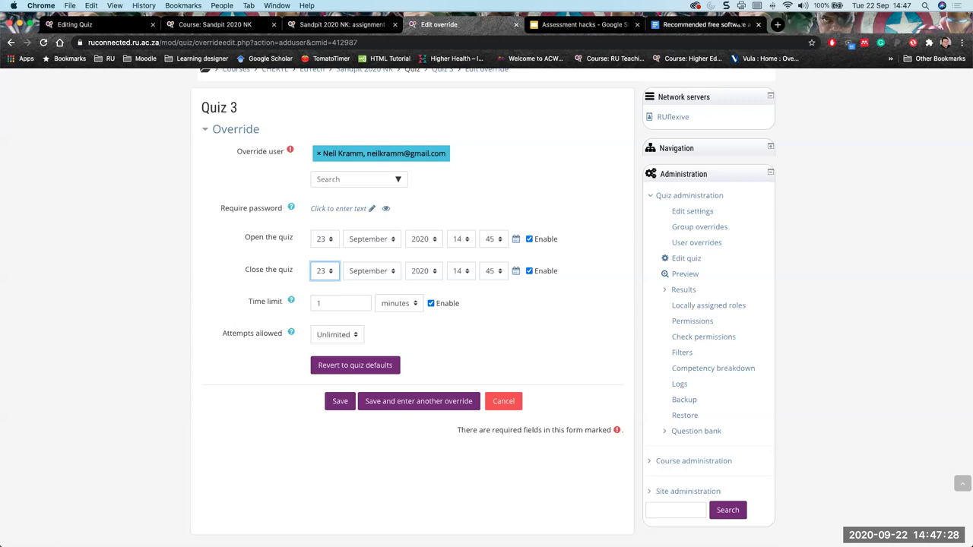
left_click(757, 26)
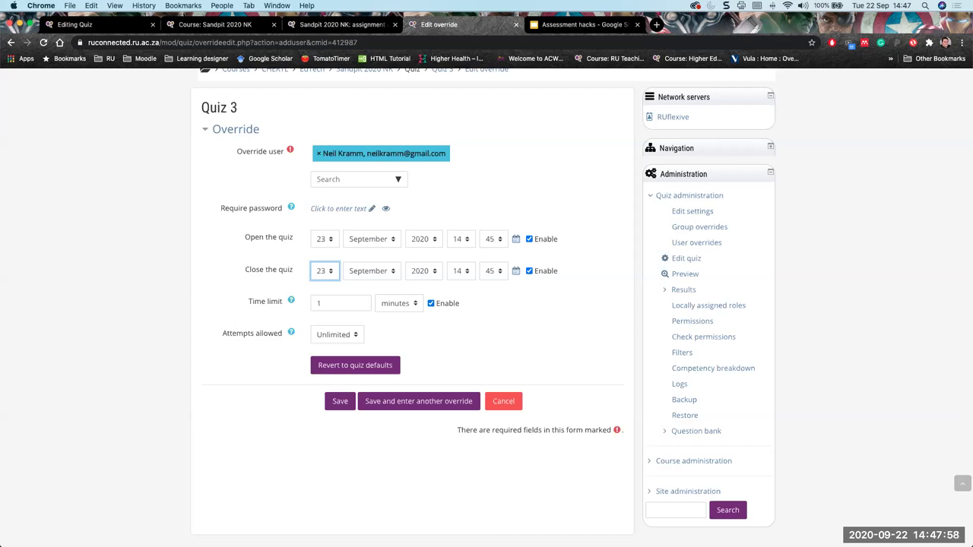
Set the override's closing time to 15:45
left_click(236, 187)
left_click(469, 273)
left_click(457, 281)
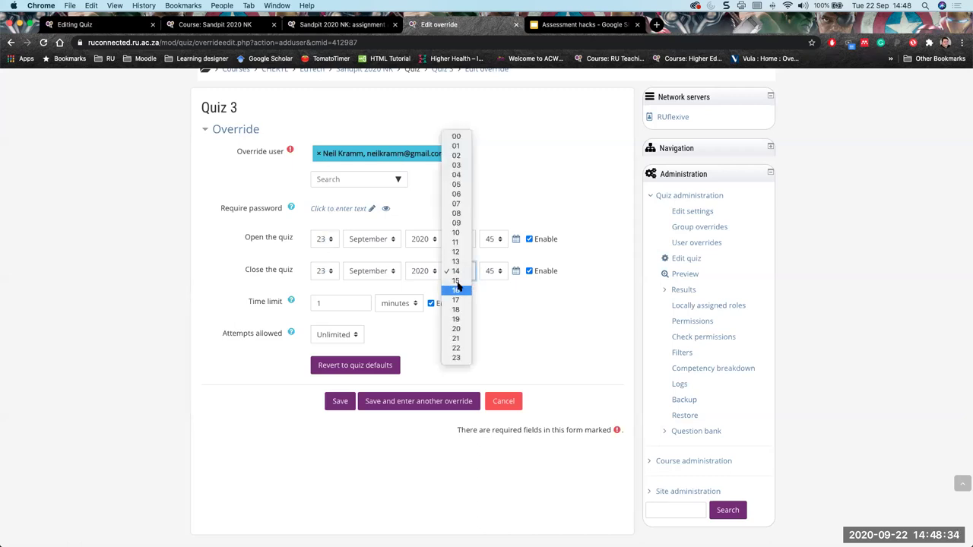
Set the override's time limit to 25 minutes and its attempts allowed to 1
double_click(341, 303)
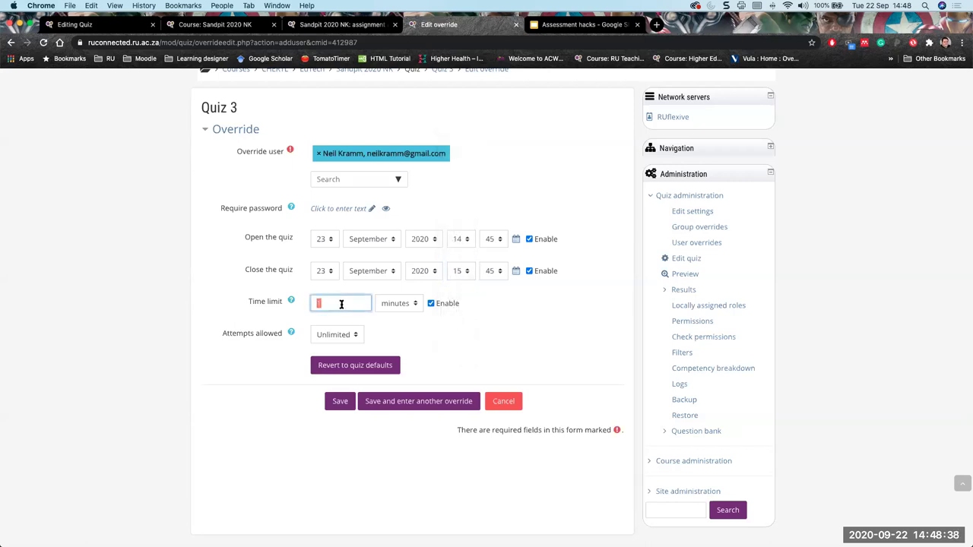
type("20")
key("BackSpace")
type("5")
left_click(328, 335)
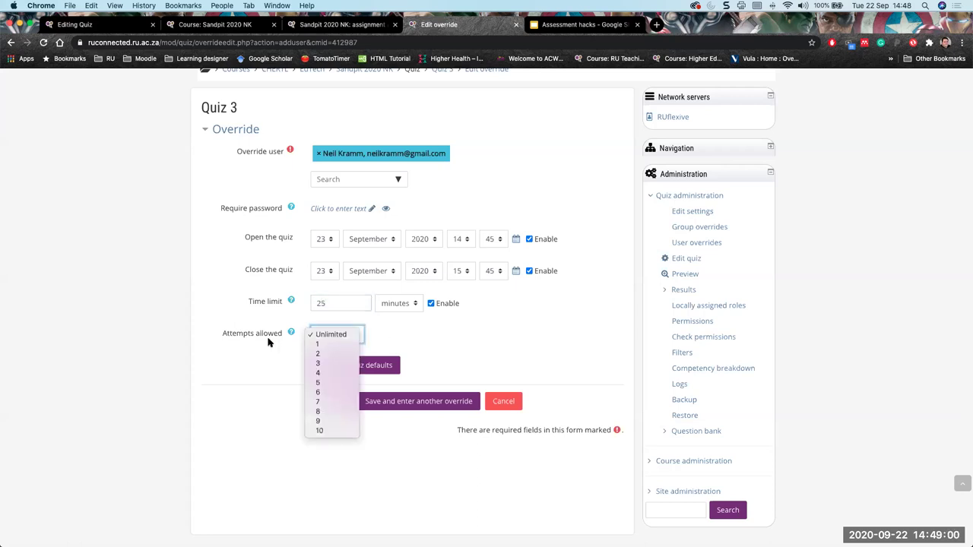
left_click(317, 346)
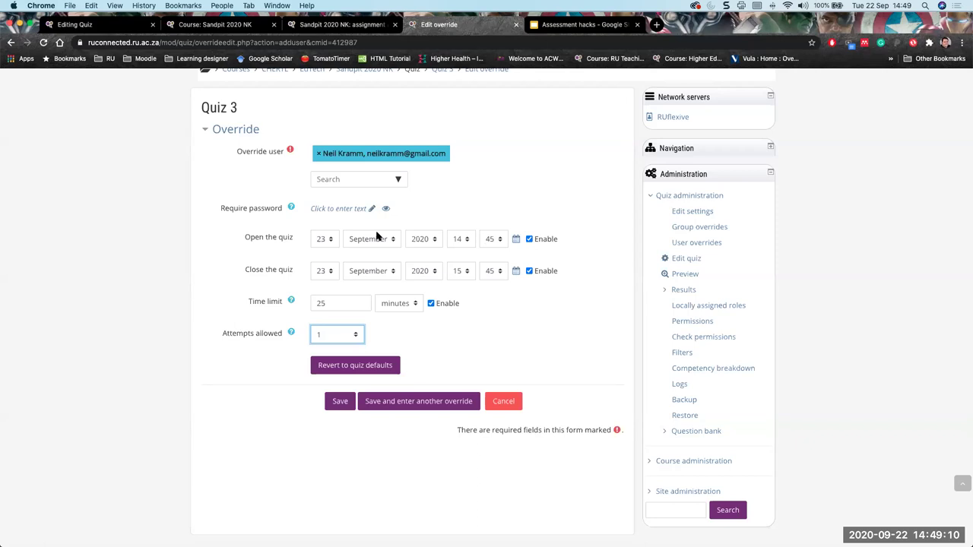
left_click(330, 302)
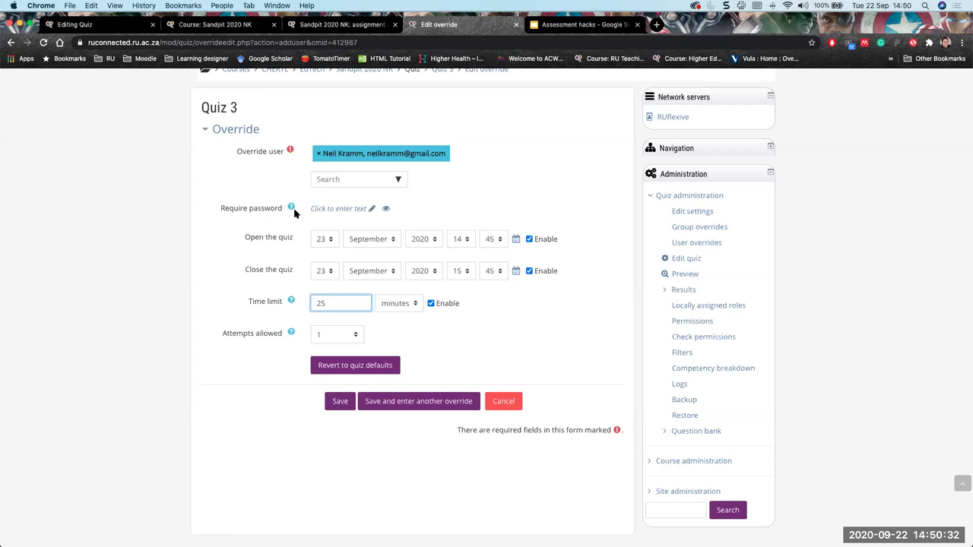
Check Quiz 3's settings page, and turn on editing for the Sandpit 2020 NK course page
scroll(295, 214, "up", 2)
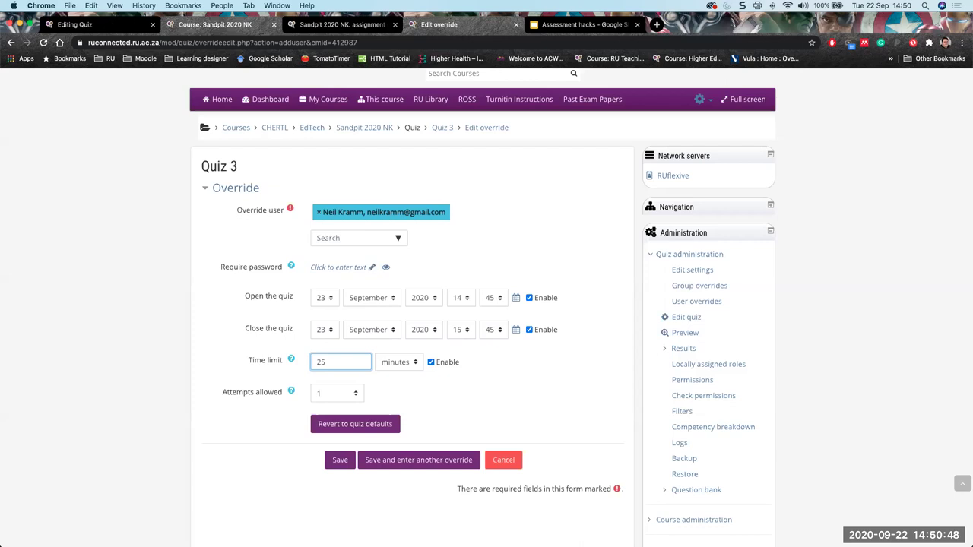
key("super+2")
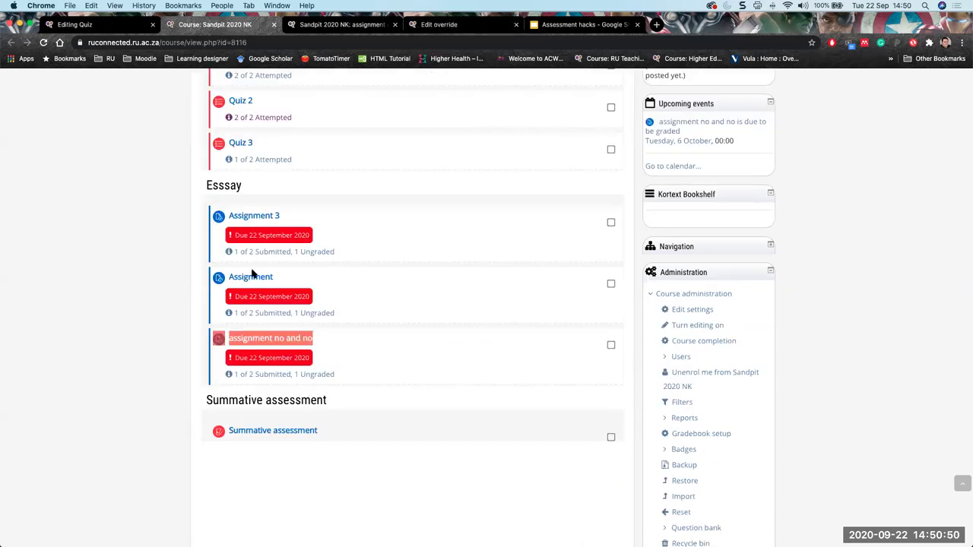
key("ctrl+shift+Tab")
scroll(215, 102, "down", 2)
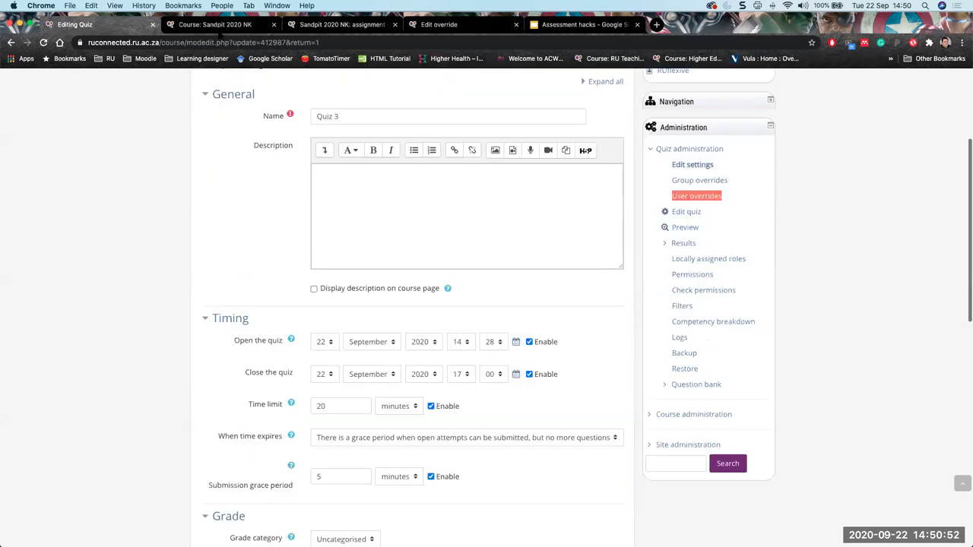
scroll(282, 177, "up", 3)
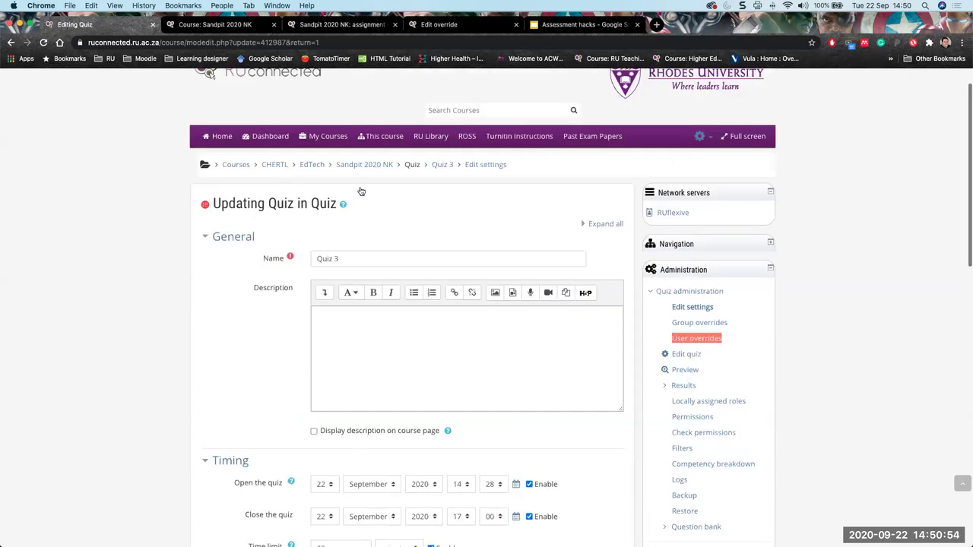
key("ctrl+Tab")
left_click(611, 221)
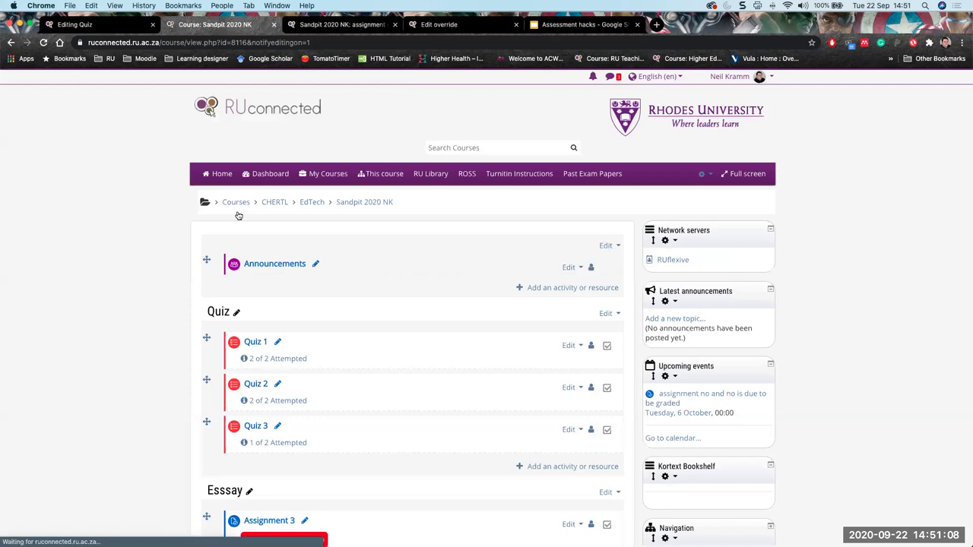
Open Quiz 1's question editing page from the course and review the text of question 1
scroll(238, 216, "down", 1)
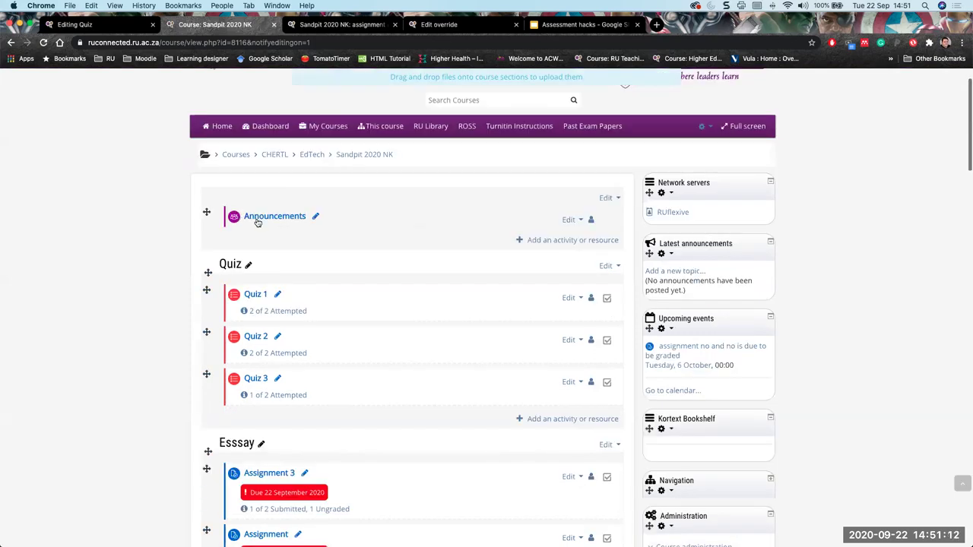
scroll(459, 220, "down", 2)
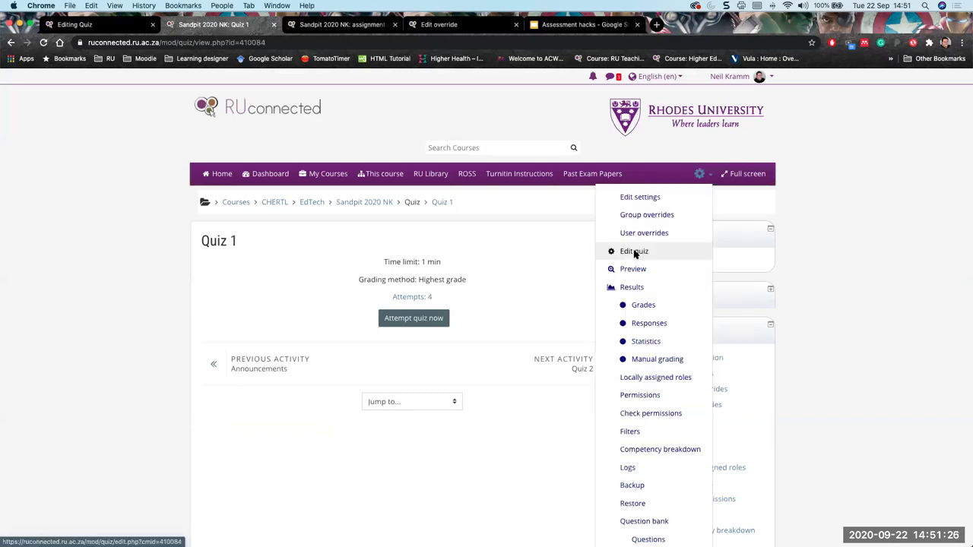
left_click(634, 252)
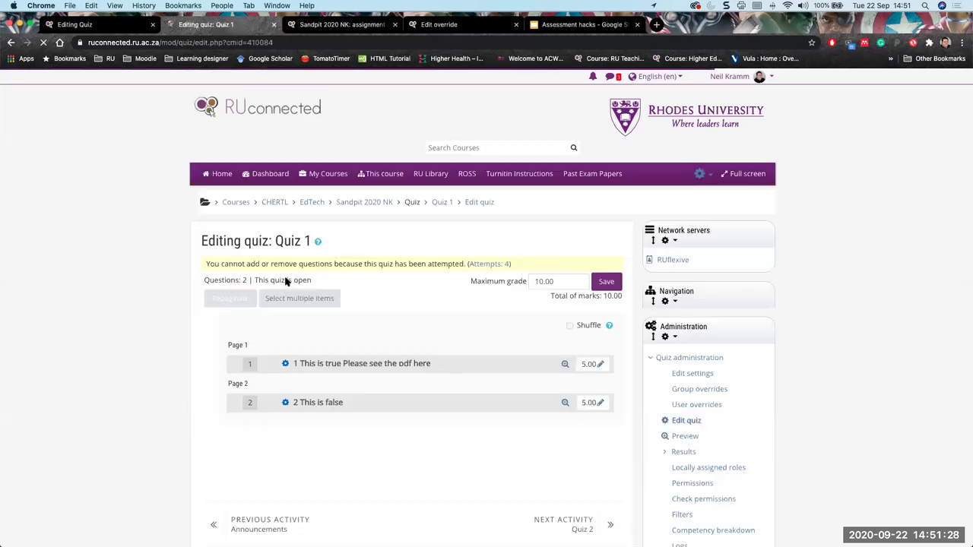
scroll(285, 281, "down", 2)
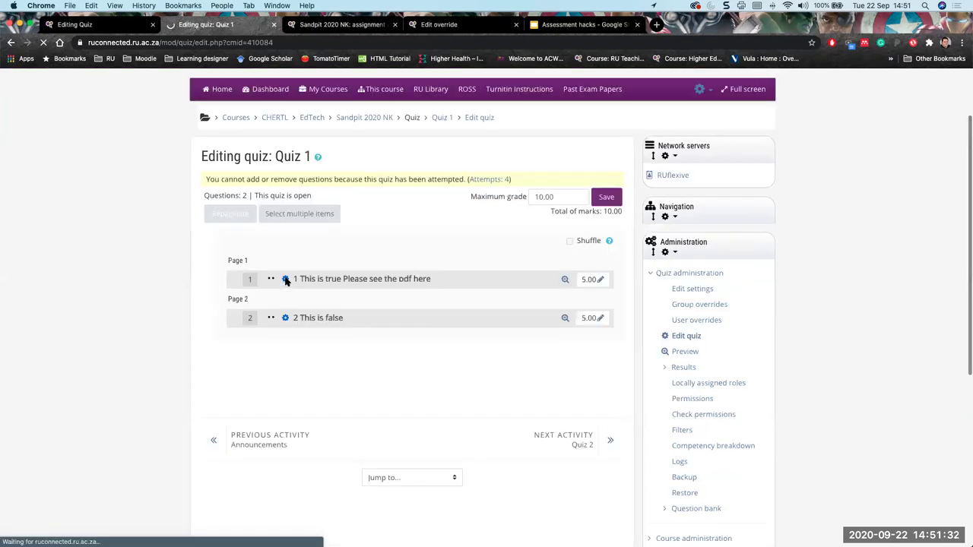
scroll(285, 282, "down", 10)
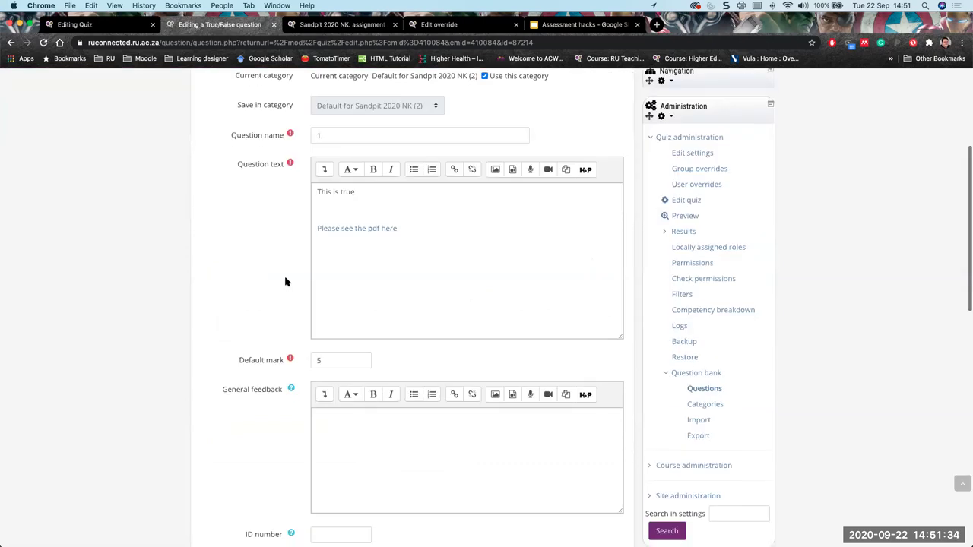
scroll(285, 281, "up", 5)
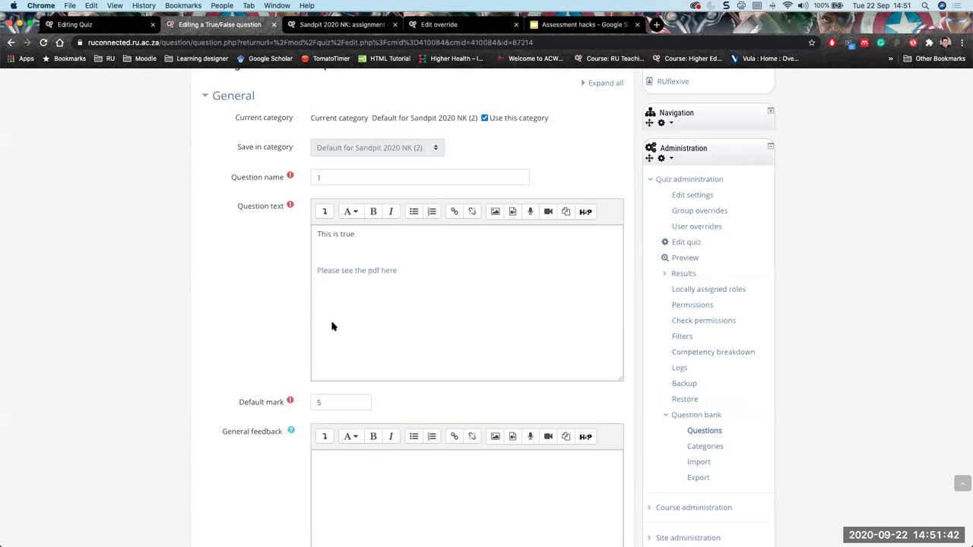
Return to Quiz 1's question list, view question 2 in a new tab, and close that tab
key("super+Left")
right_click(306, 316)
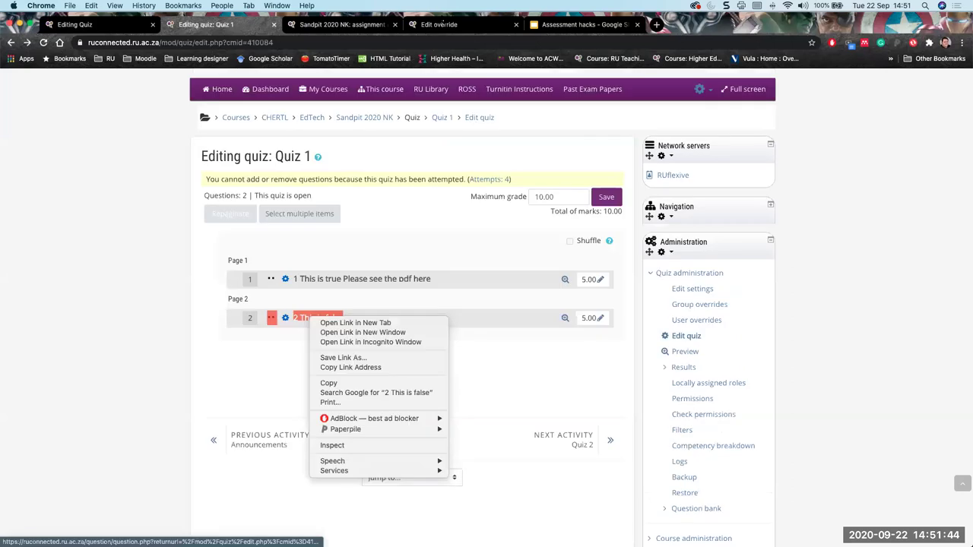
left_click(342, 322)
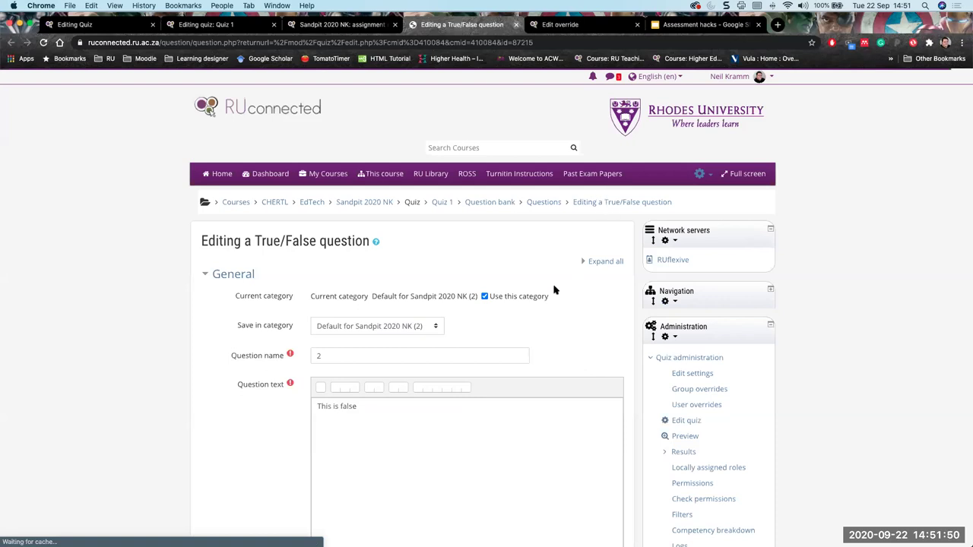
key("super+w")
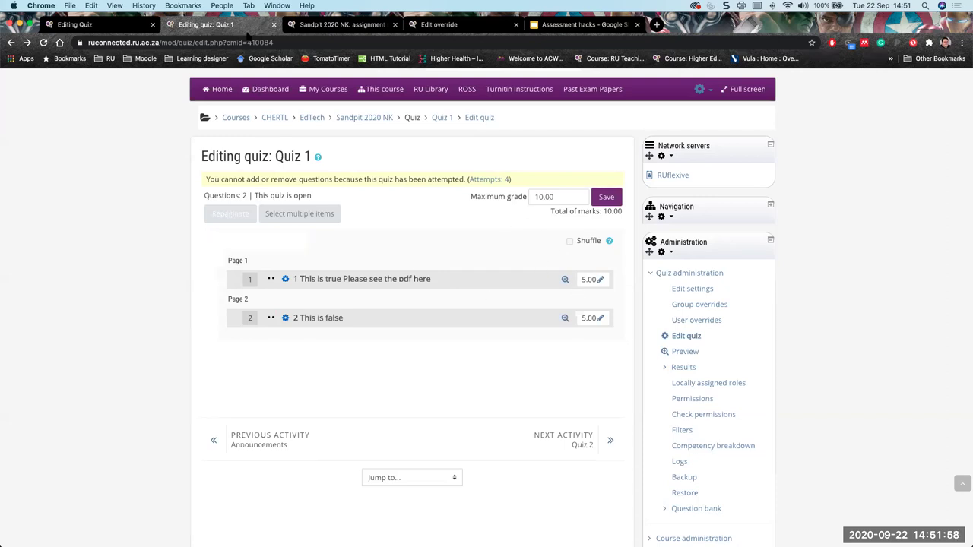
Close the Quiz 1 and Quiz 3 editing tabs, leaving the Quiz 3 settings page without saving
left_click(72, 28)
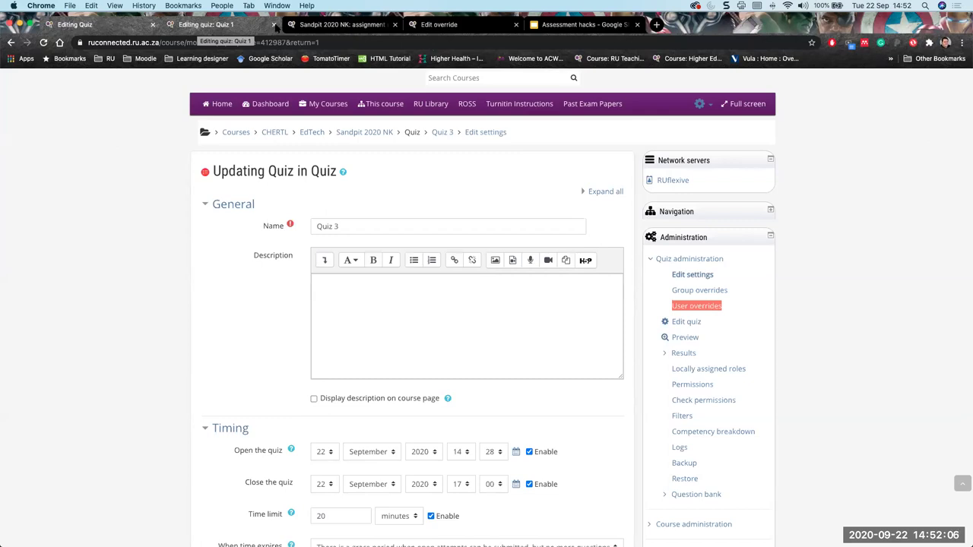
left_click(152, 24)
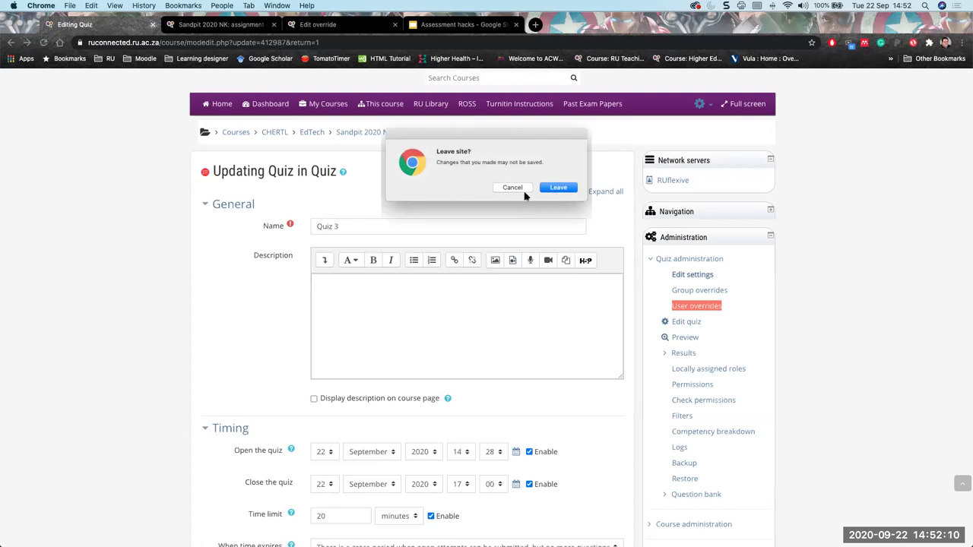
key("Return")
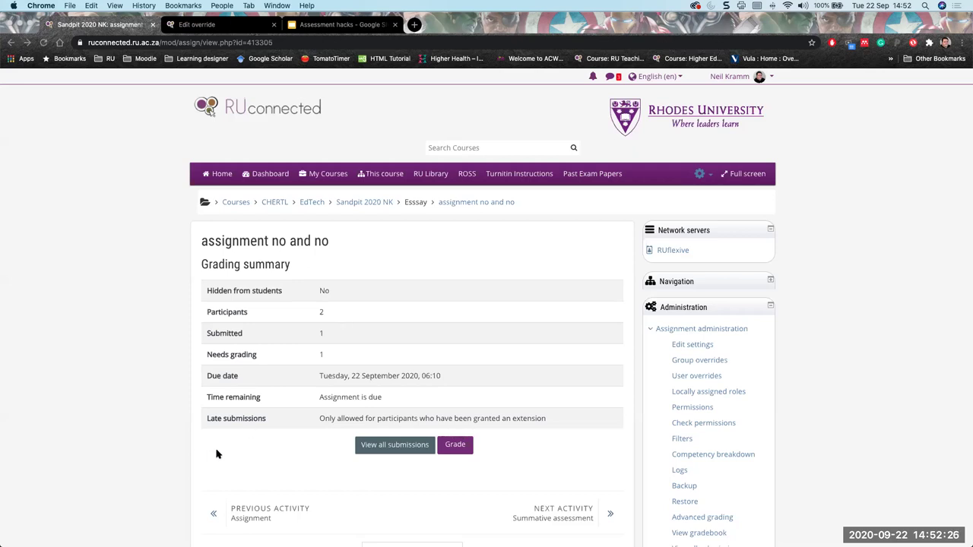
Open the settings page of the assignment "assignment no and no" for editing
scroll(216, 454, "down", 1)
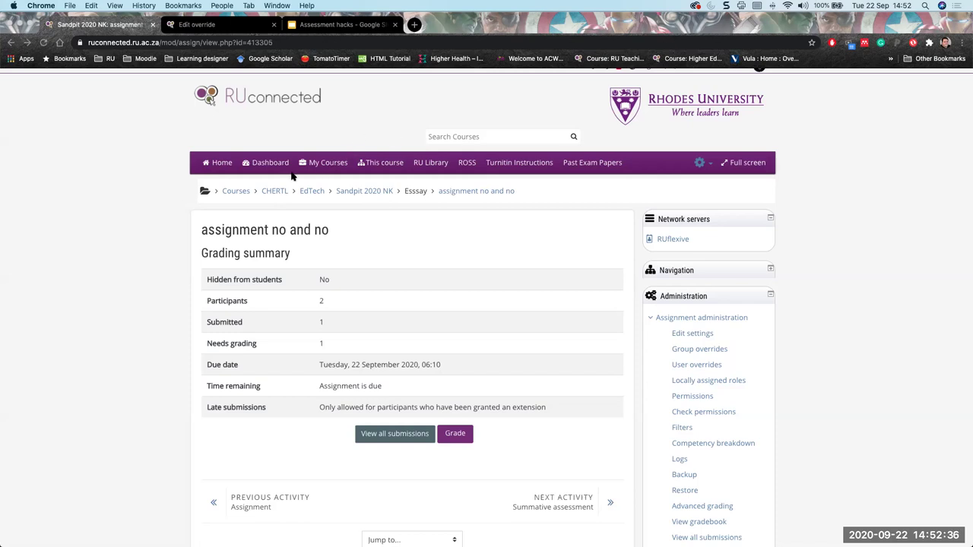
scroll(292, 176, "down", 1)
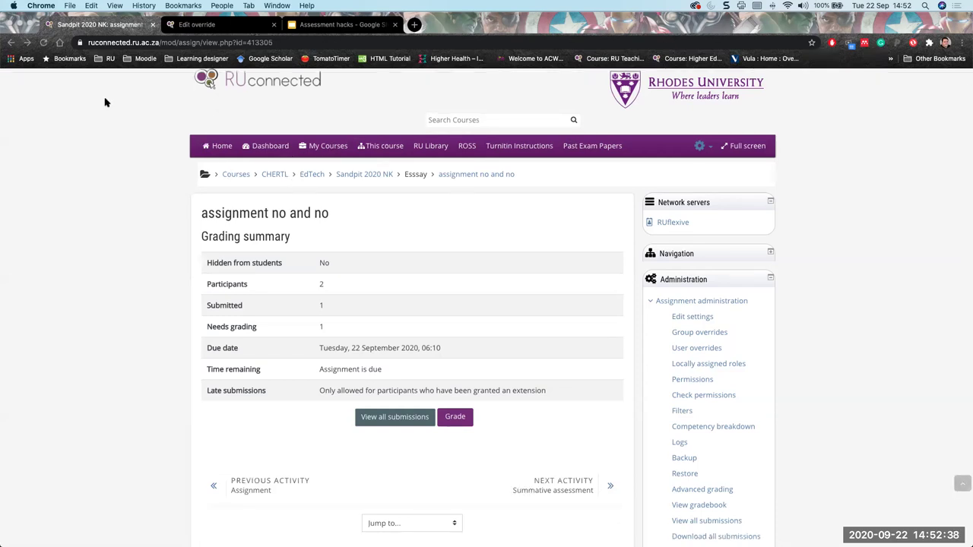
left_click(703, 148)
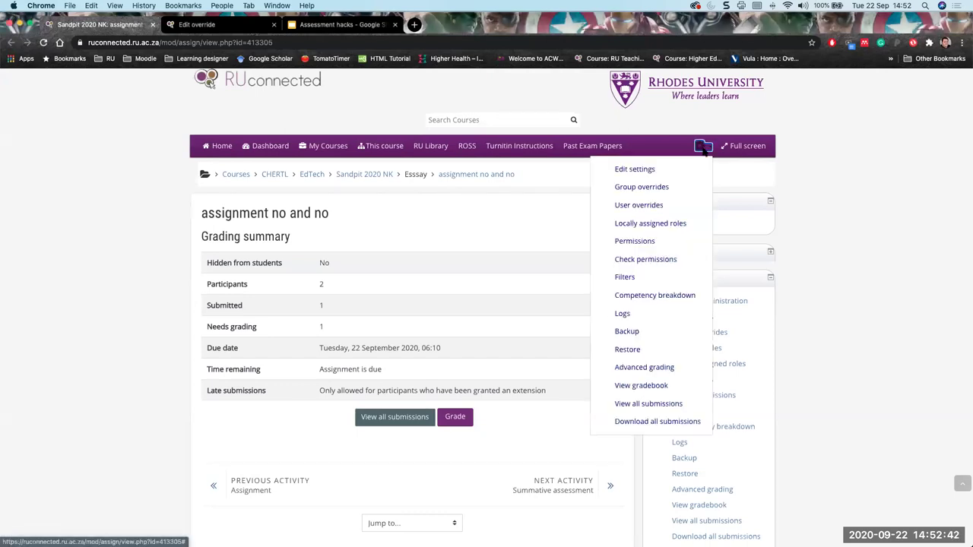
left_click(643, 174)
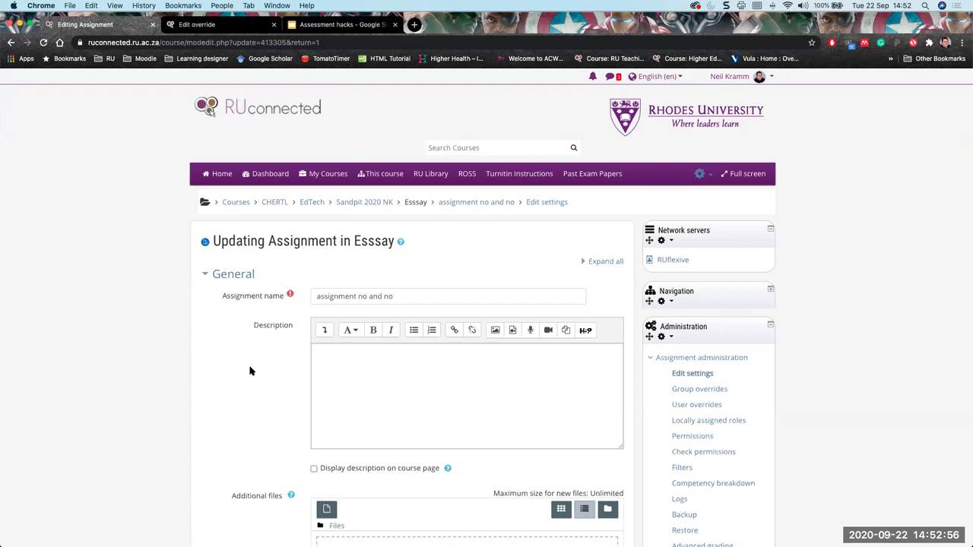
Review the assignment's availability dates, submission types and upload limits on its settings page
scroll(251, 371, "down", 5)
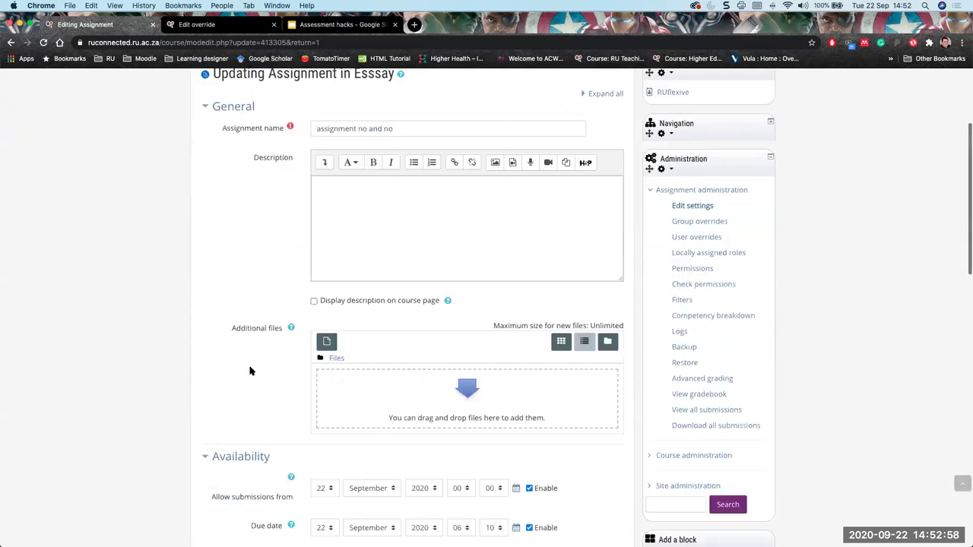
scroll(250, 371, "down", 10)
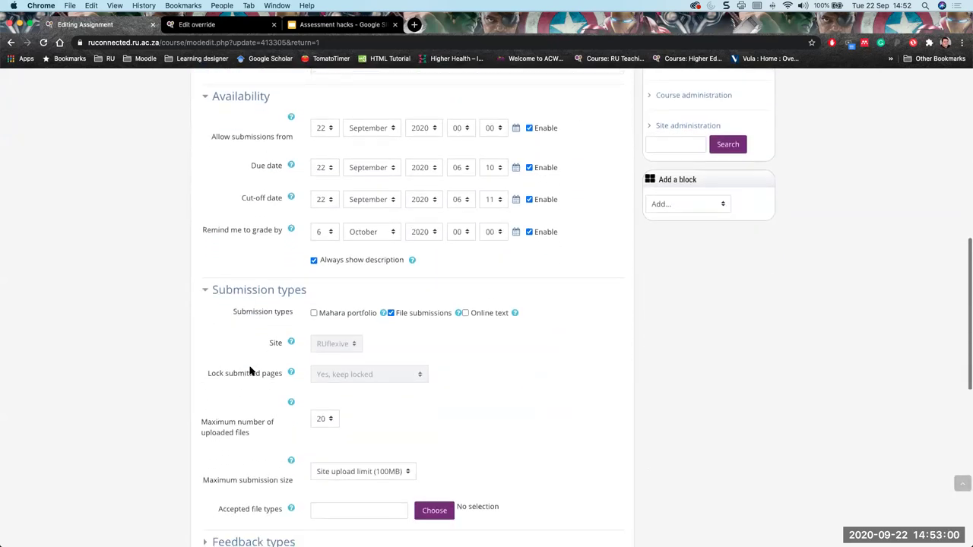
scroll(250, 371, "down", 1)
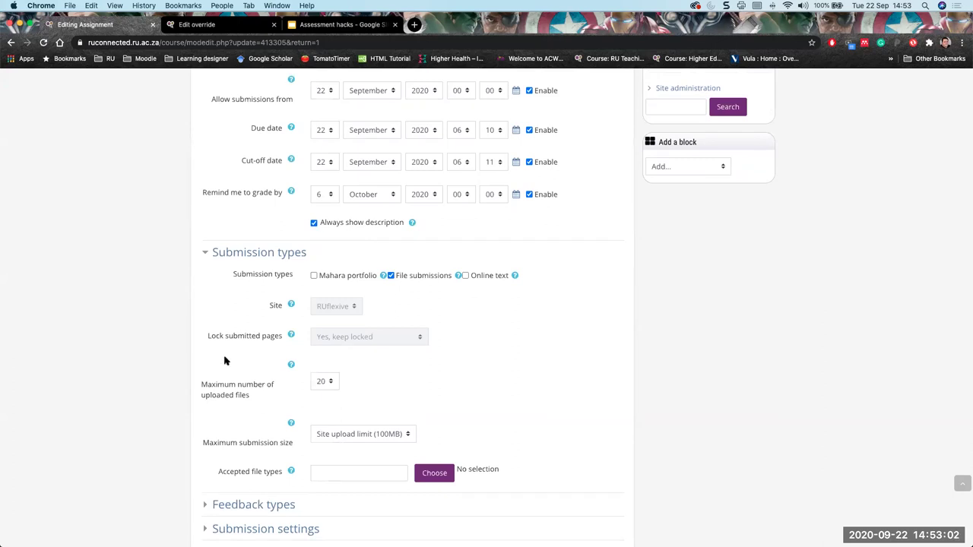
scroll(226, 360, "down", 5)
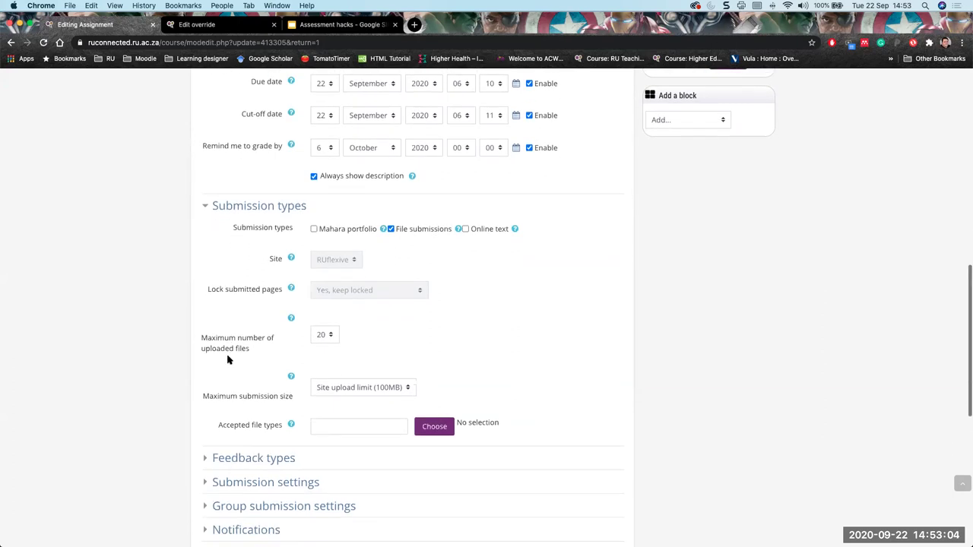
scroll(226, 358, "up", 6)
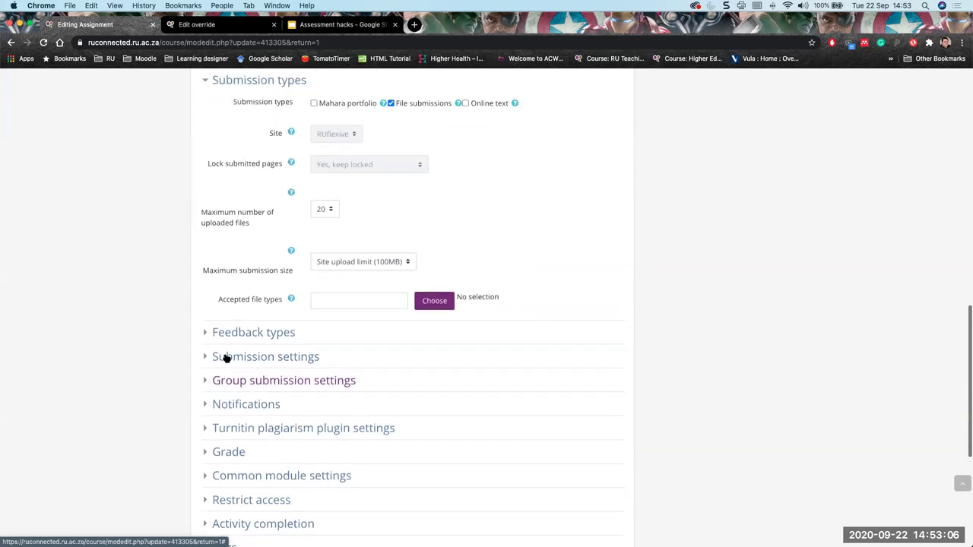
scroll(225, 359, "up", 3)
scroll(226, 359, "down", 4)
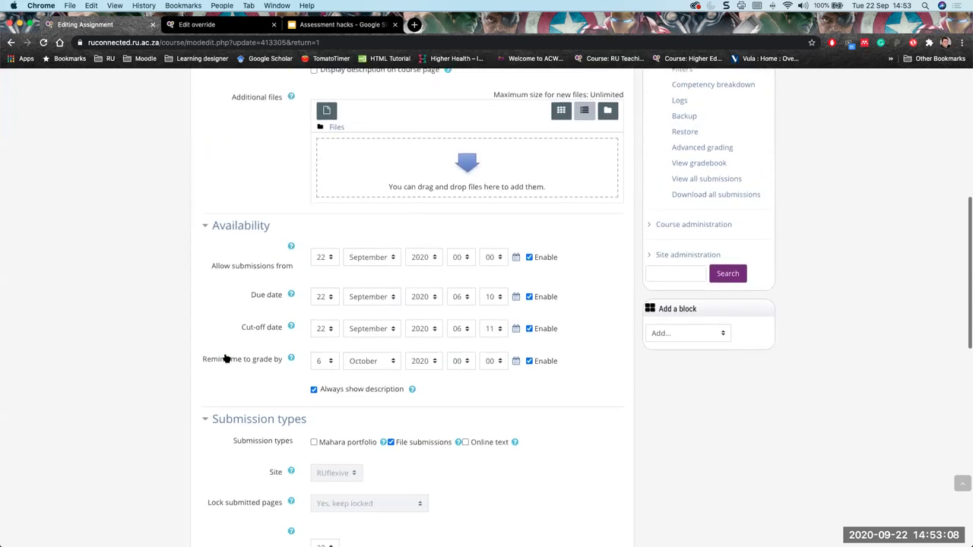
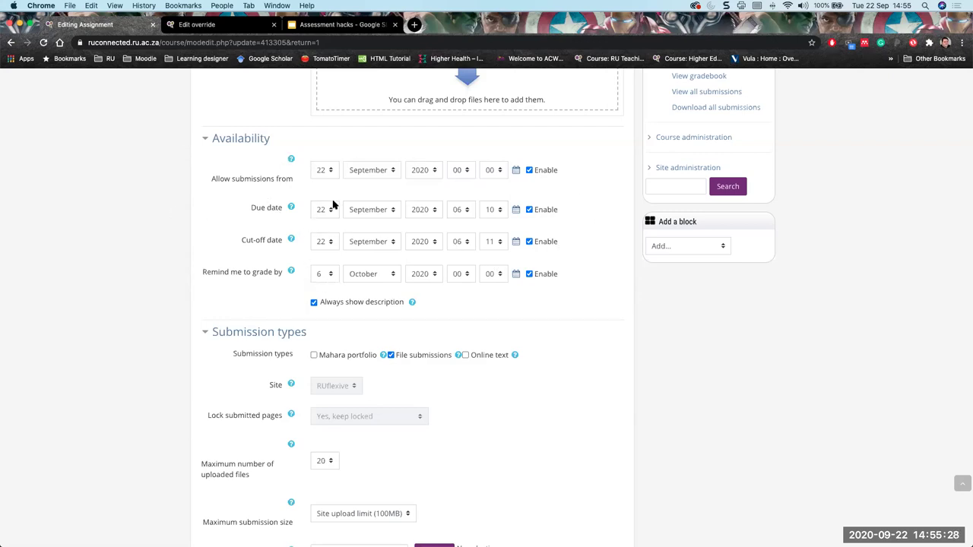
Collapse the Availability and Submission types sections, and expand the Submission settings section
scroll(321, 227, "down", 5)
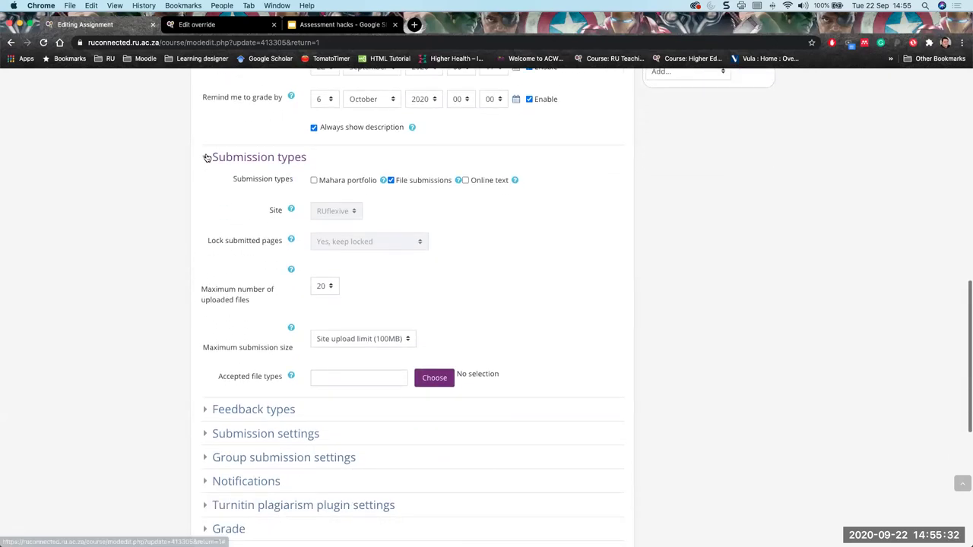
left_click(209, 158)
scroll(228, 179, "up", 3)
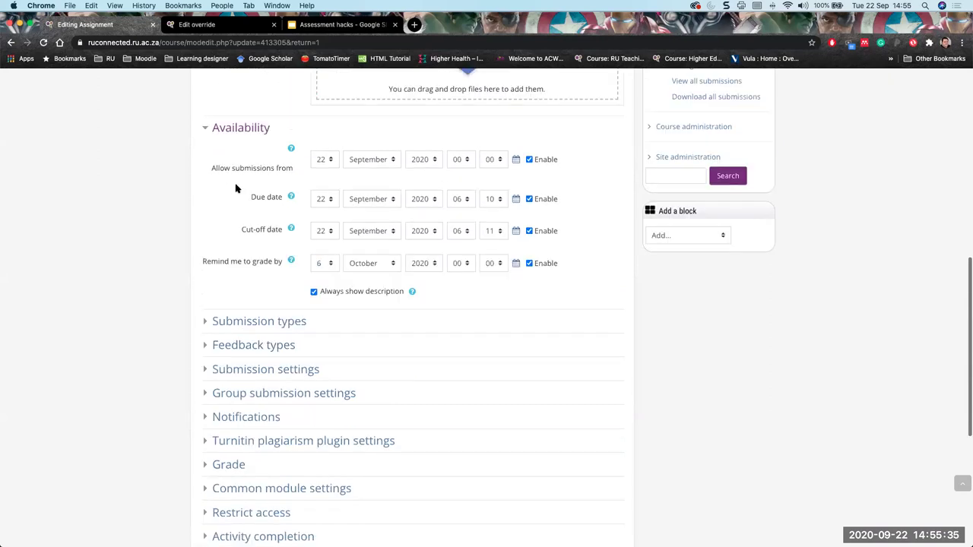
left_click(204, 147)
left_click(204, 146)
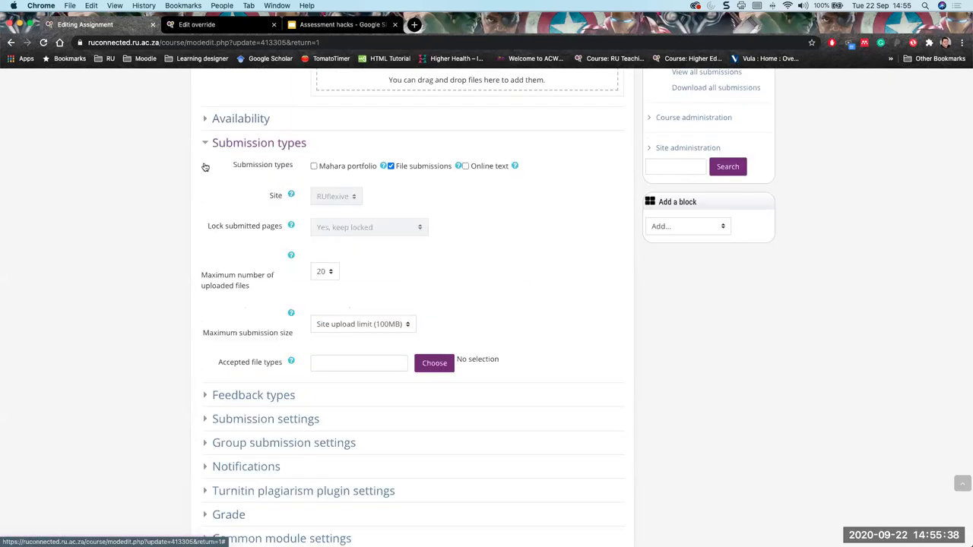
left_click(203, 169)
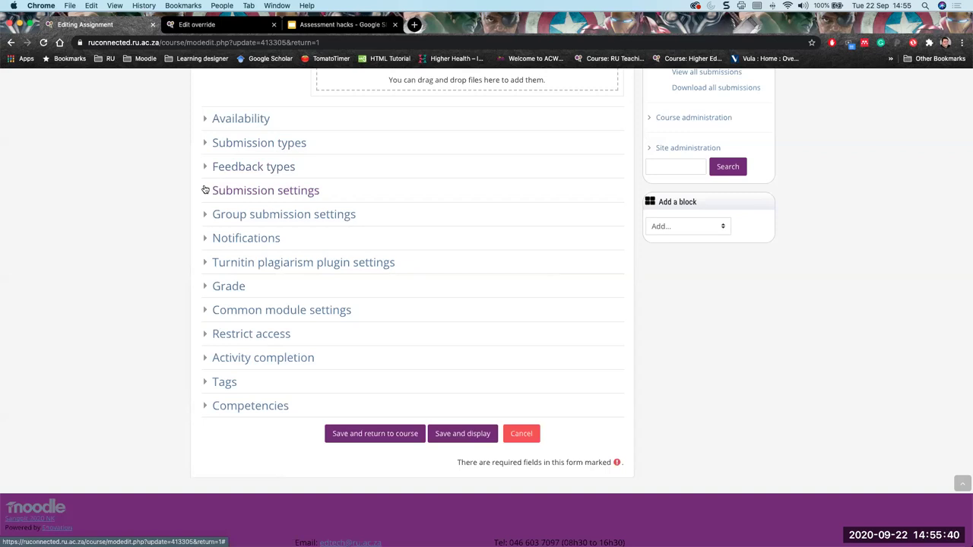
left_click(204, 190)
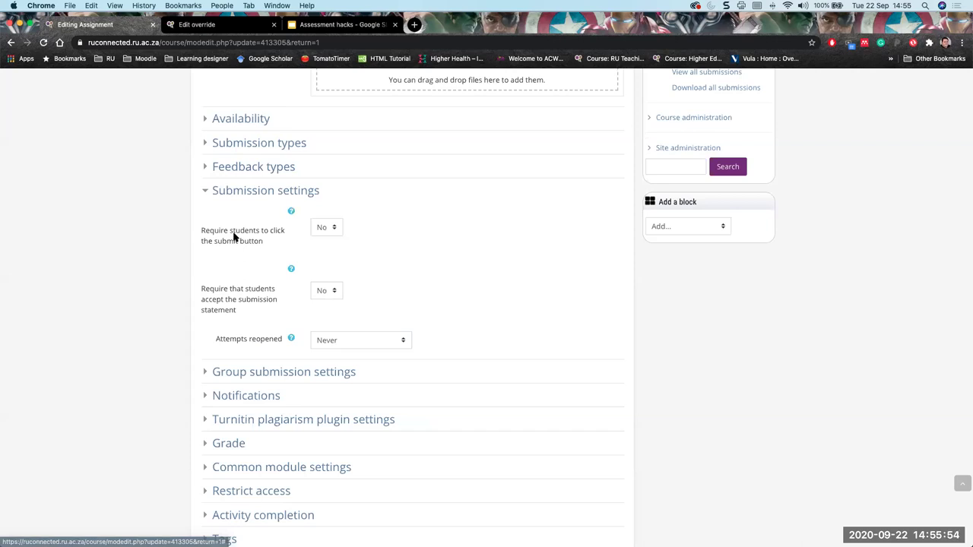
Switch the requirement that students click the submit button to Yes and back to No
scroll(310, 178, "down", 1)
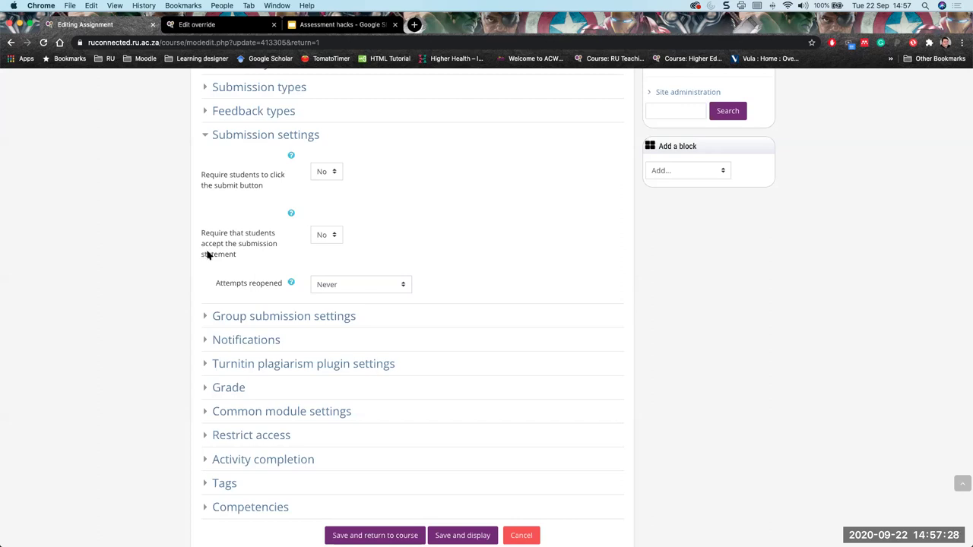
left_click(327, 172)
key("space")
left_click(263, 137)
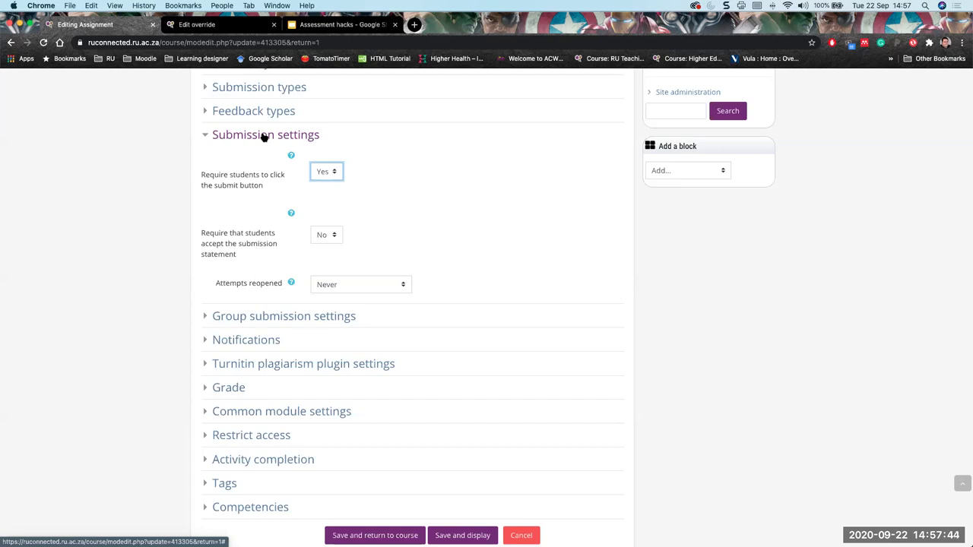
left_click(322, 173)
left_click(327, 166)
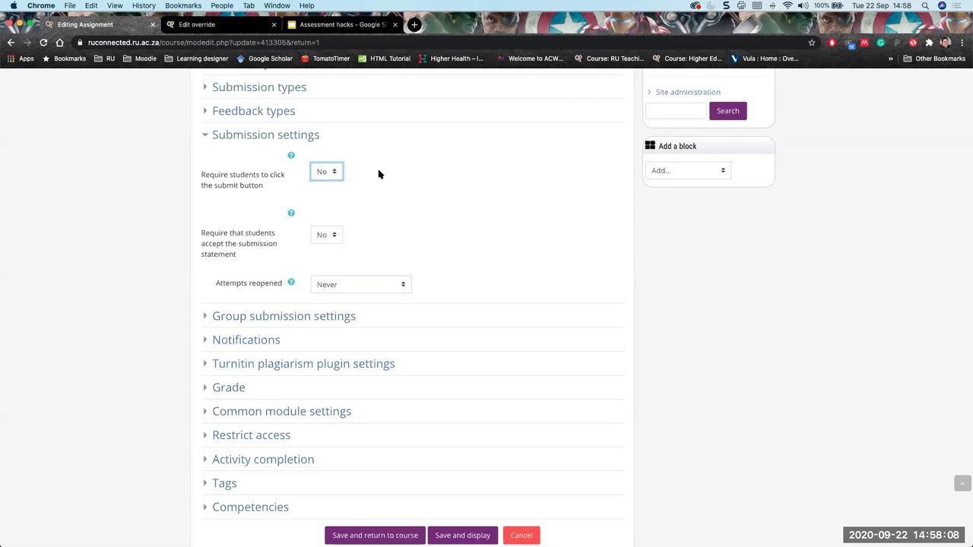
Set the requirement that students click the submit button to Yes in the submission settings
scroll(378, 174, "up", 5)
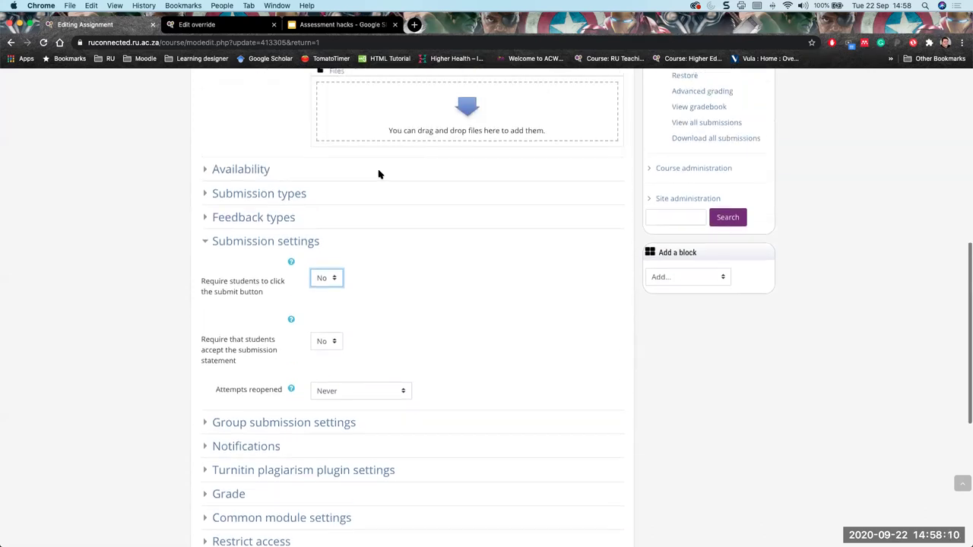
scroll(379, 174, "up", 5)
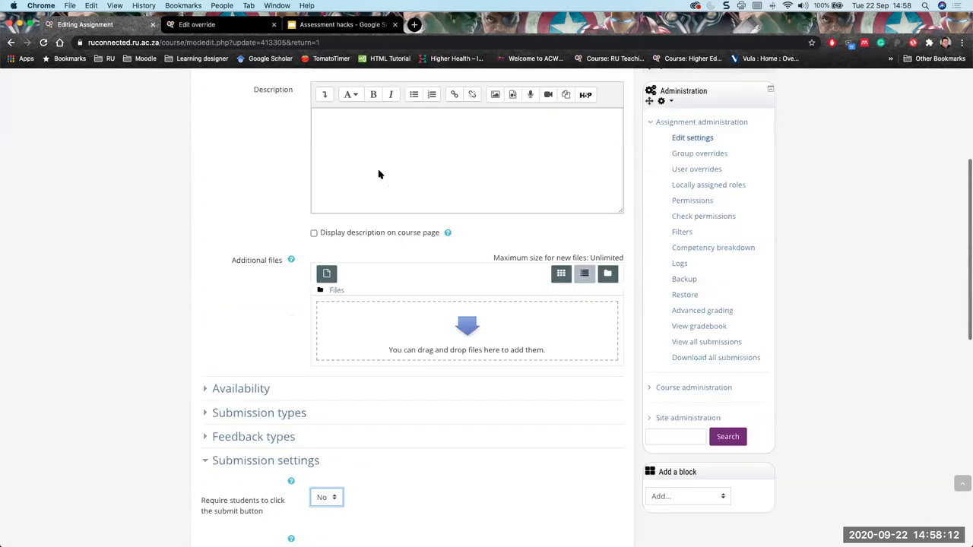
scroll(378, 174, "down", 10)
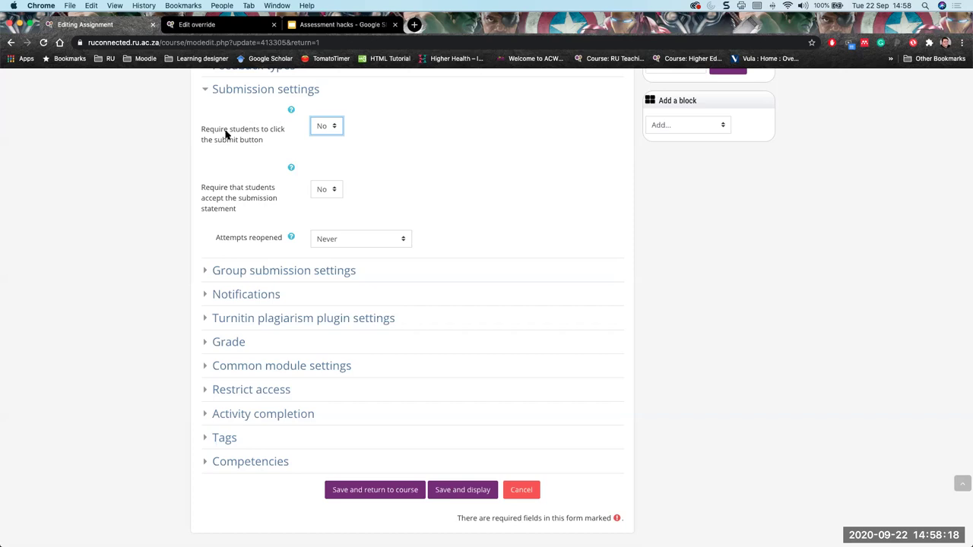
left_click(321, 129)
left_click(325, 138)
Expand the Turnitin plagiarism plugin settings and set Enable Turnitin to Yes
scroll(221, 259, "down", 3)
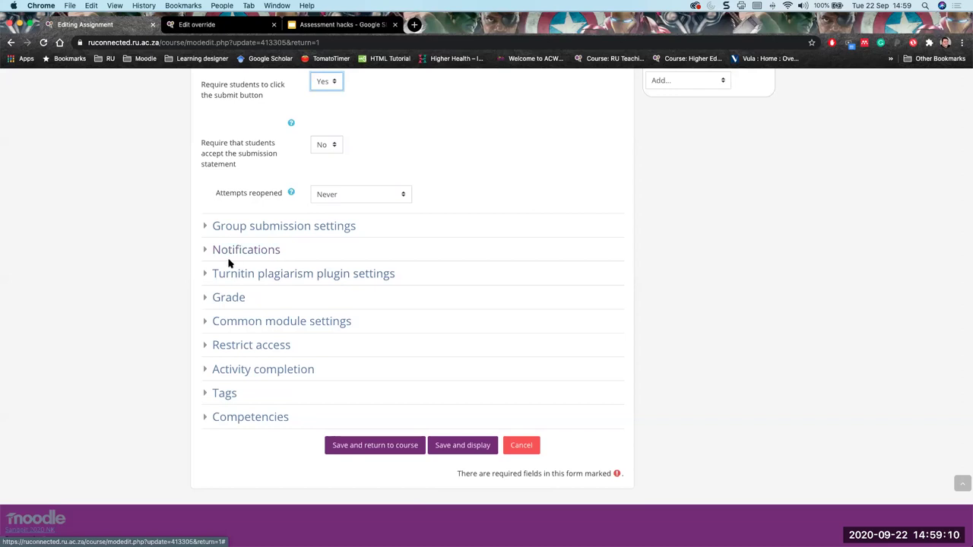
left_click(208, 276)
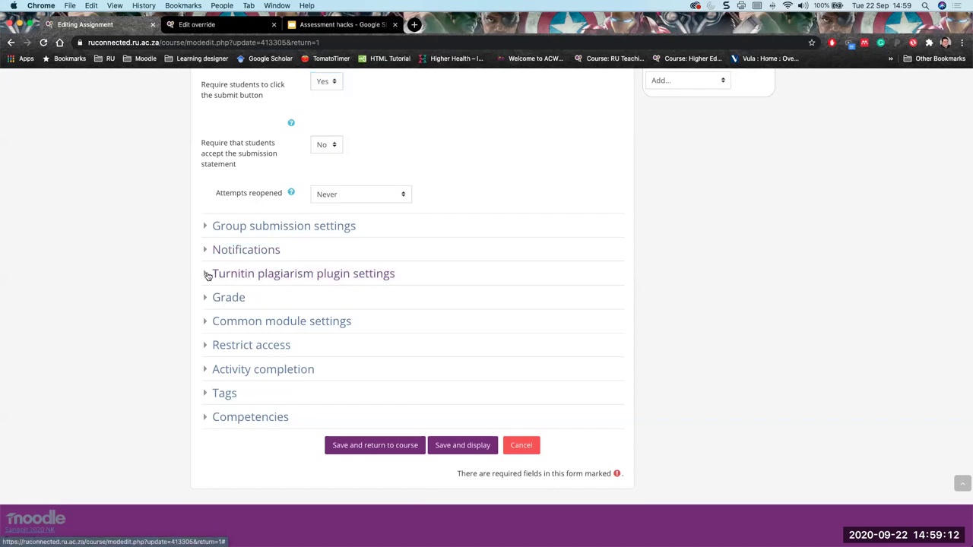
scroll(295, 276, "down", 2)
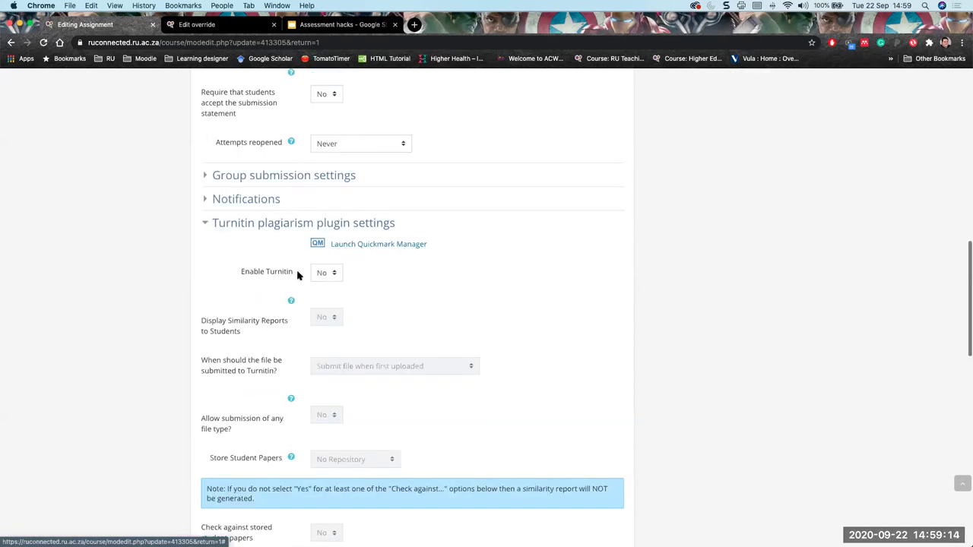
scroll(297, 273, "down", 2)
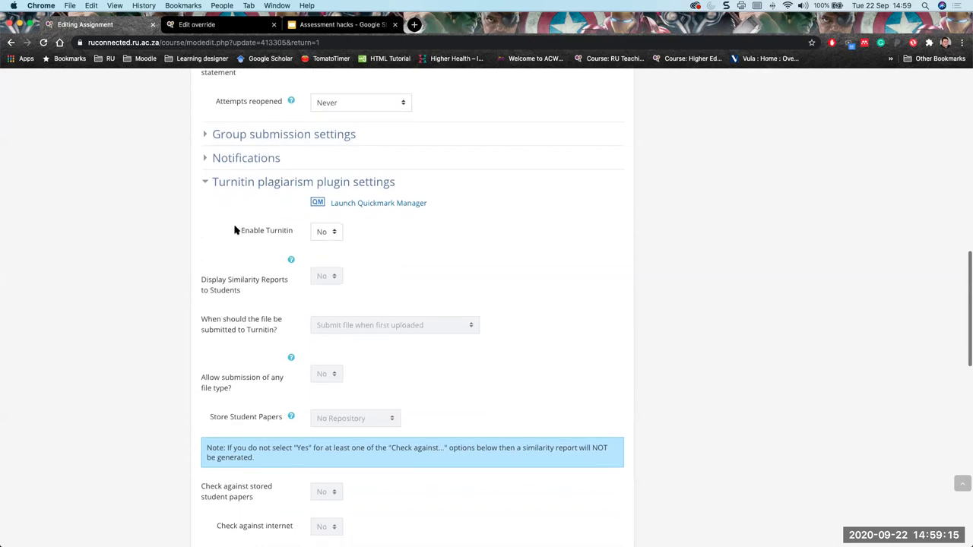
left_click(319, 233)
left_click(320, 242)
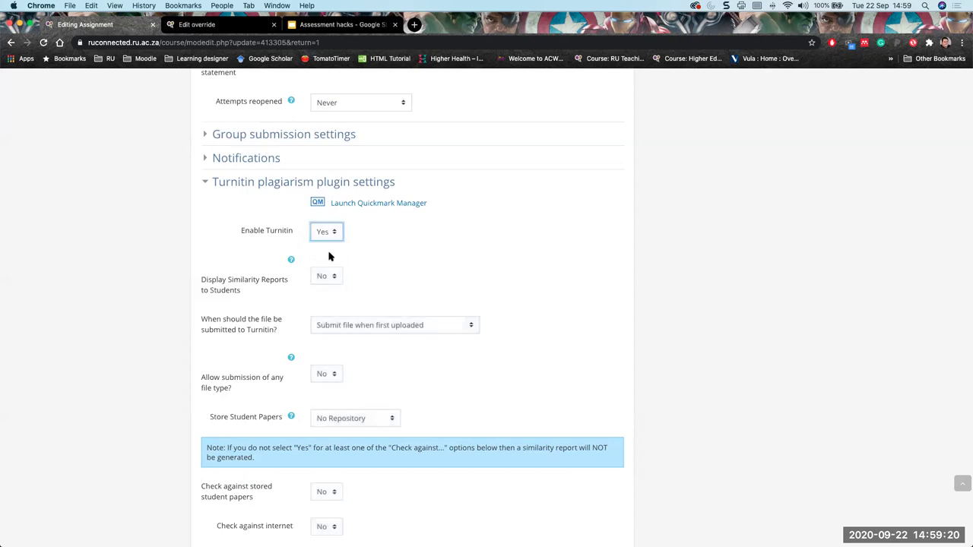
Switch Display Similarity Reports to Students to Yes and back to No
scroll(335, 236, "down", 2)
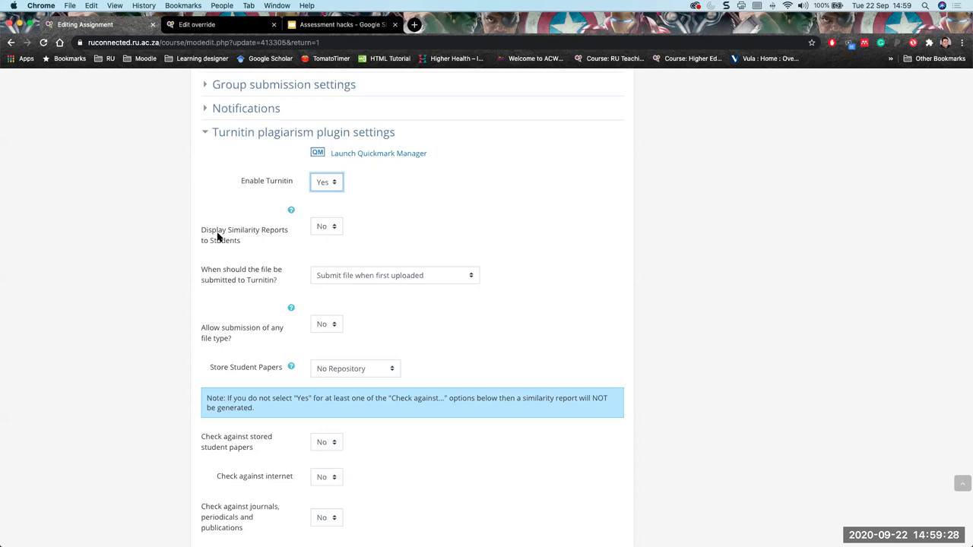
left_click(322, 227)
left_click(322, 237)
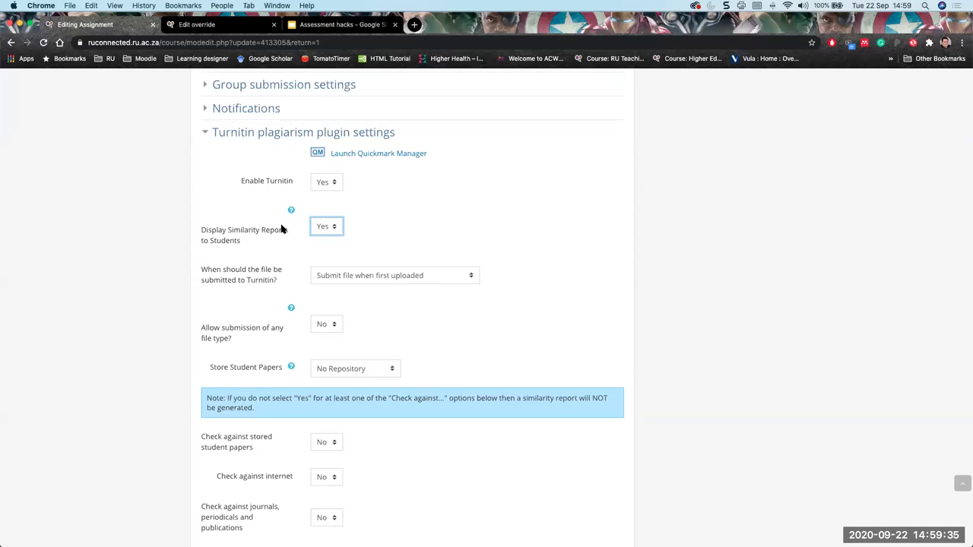
left_click(327, 226)
key("Return")
Set Store Student Papers to Standard Repository in the Turnitin settings
scroll(250, 278, "down", 1)
scroll(263, 280, "down", 1)
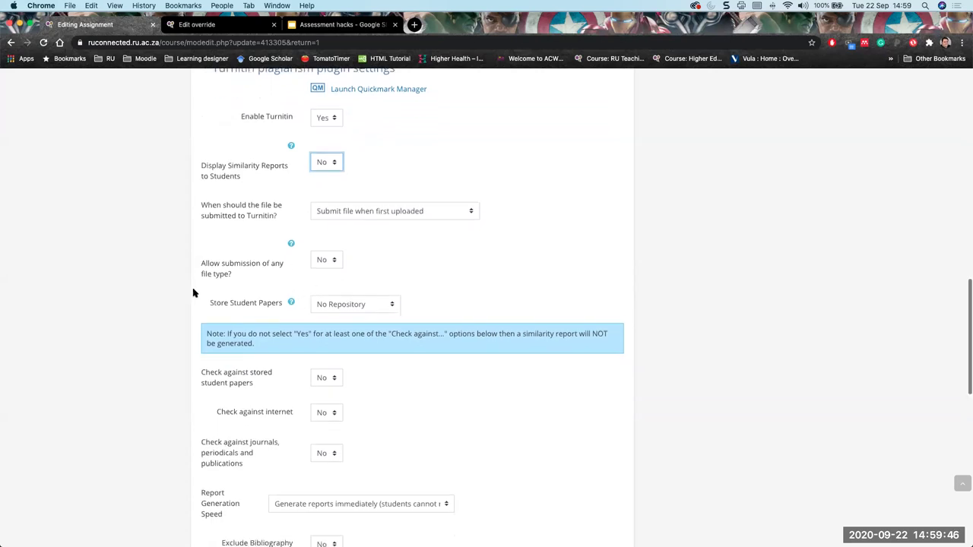
scroll(246, 291, "down", 1)
left_click(256, 286)
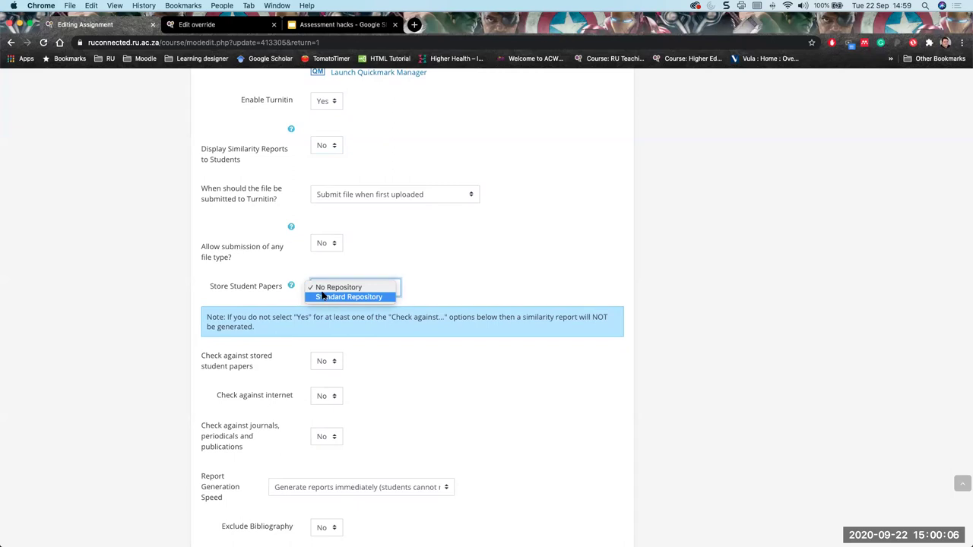
key("Return")
Set the Turnitin checks against stored student papers, the internet, and journals, periodicals and publications to Yes
scroll(532, 319, "down", 2)
key("Tab")
key("y")
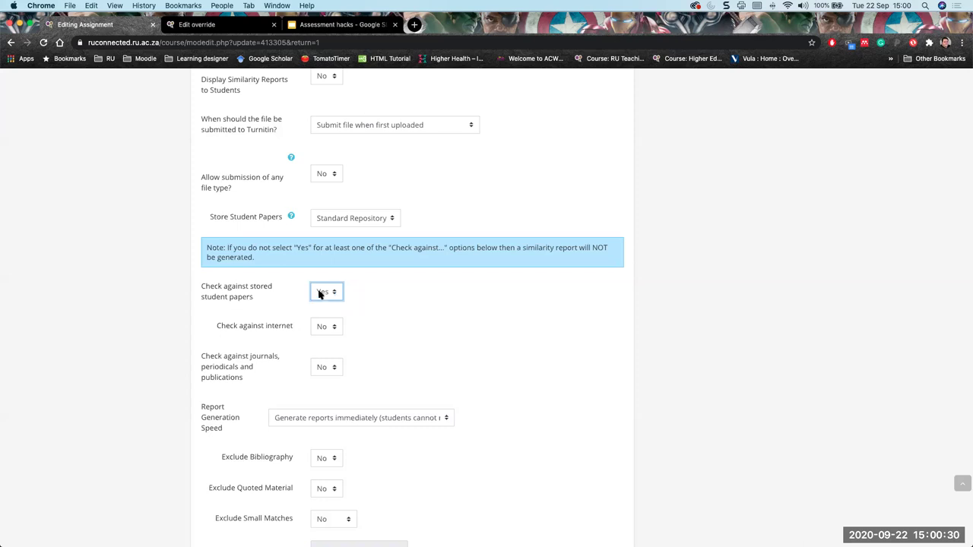
scroll(383, 325, "down", 1)
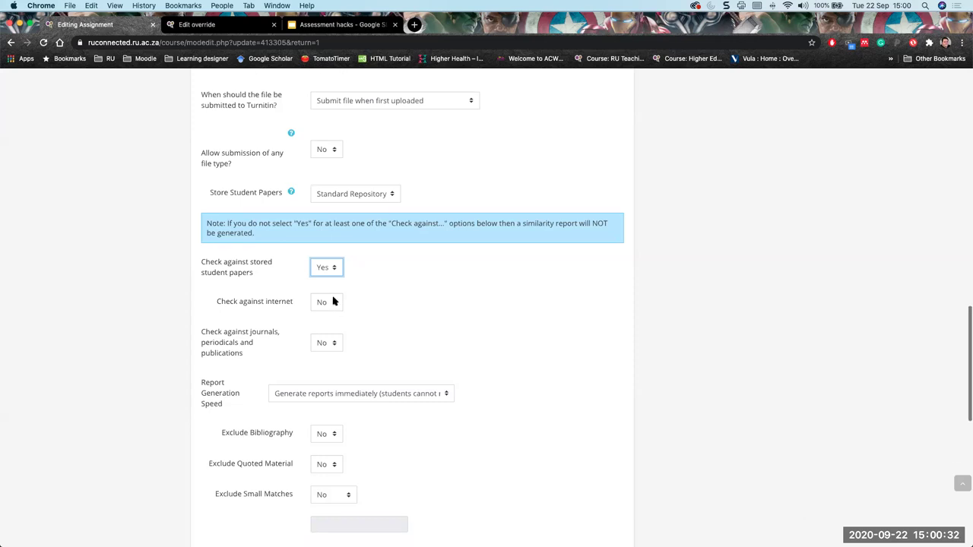
left_click(323, 304)
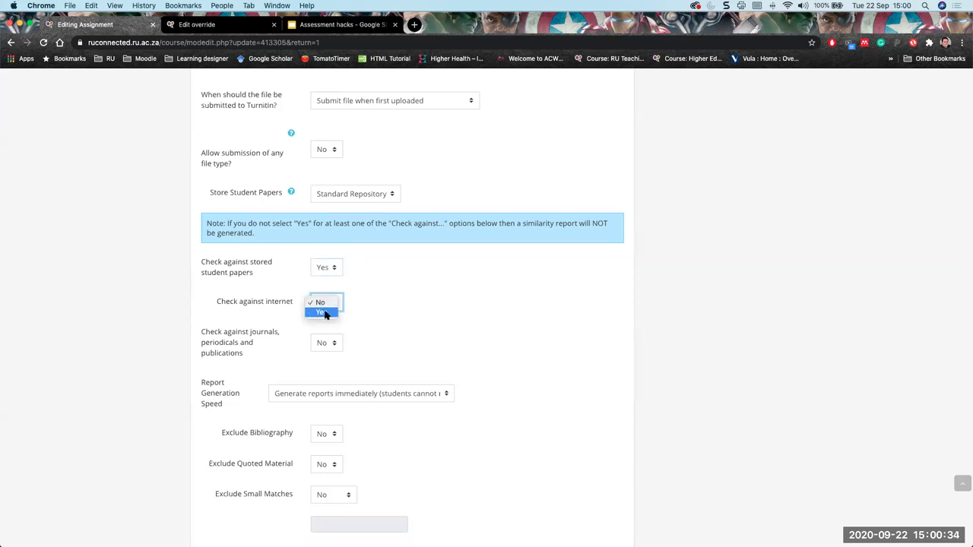
key("Return")
left_click(326, 344)
left_click(325, 354)
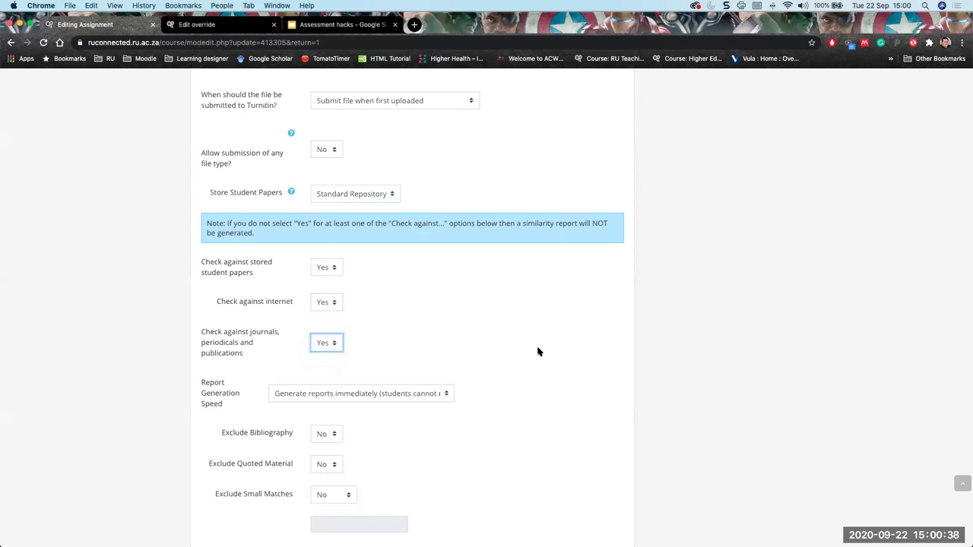
Review the report generation, exclusion and rubric options for Turnitin, and collapse the Turnitin plagiarism plugin settings
scroll(538, 352, "down", 3)
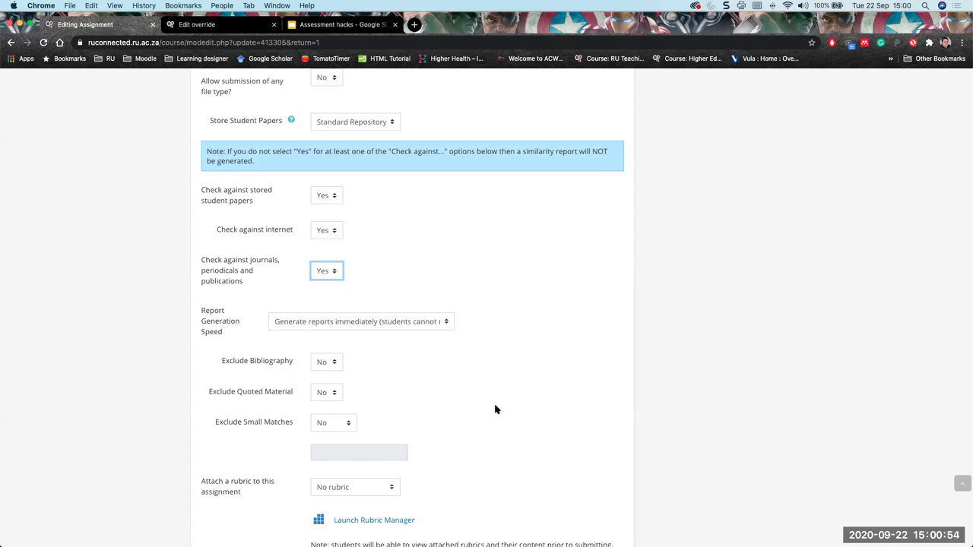
scroll(446, 370, "up", 5)
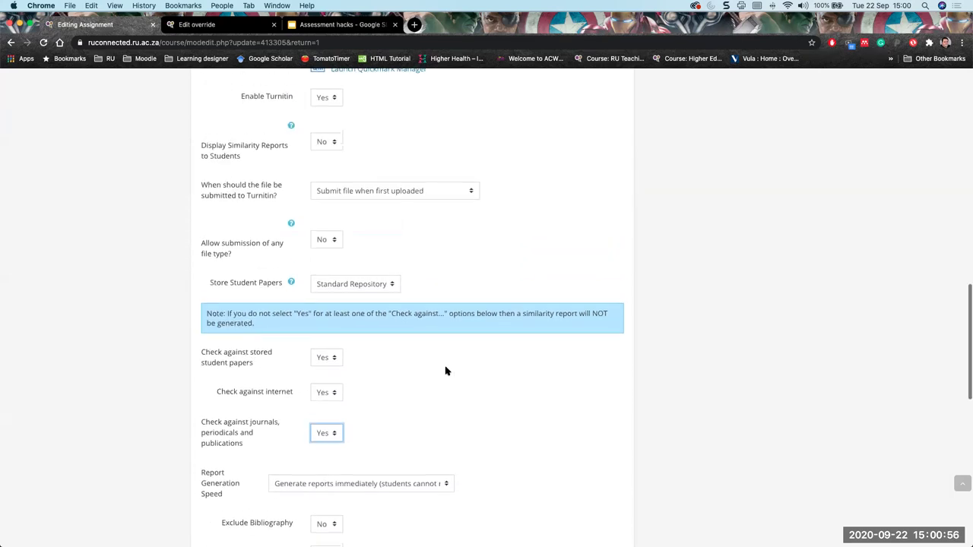
scroll(446, 370, "up", 7)
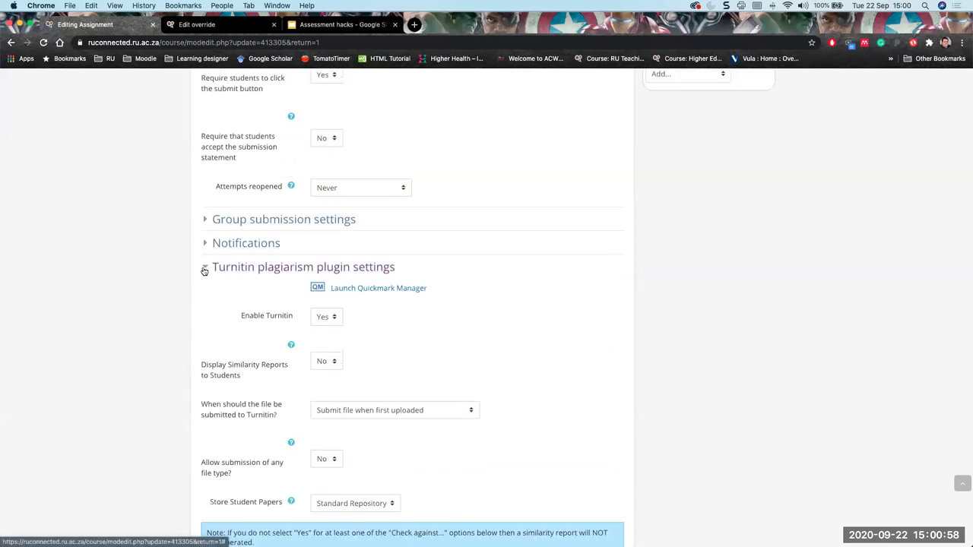
left_click(235, 272)
scroll(356, 292, "up", 2)
scroll(356, 292, "up", 2)
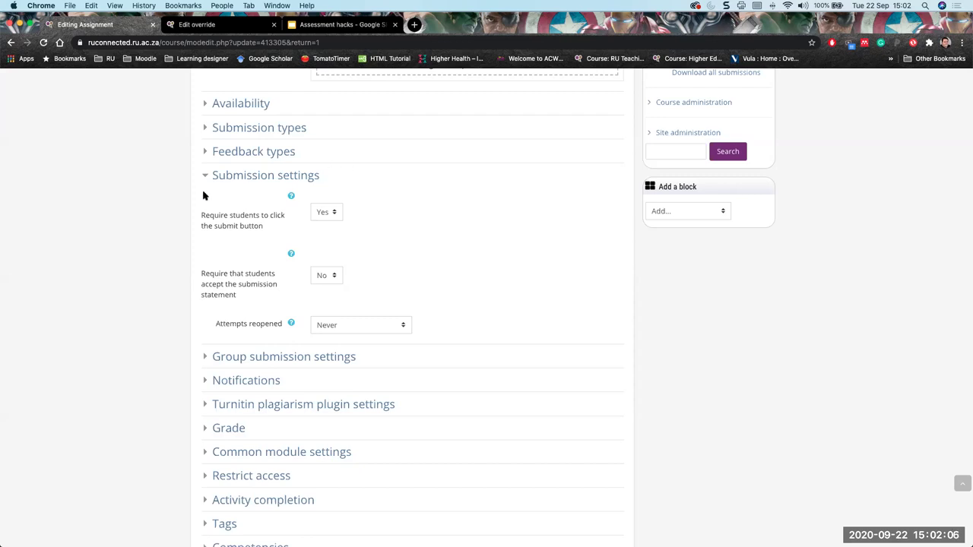
Expand the Turnitin plagiarism plugin settings again and review the similarity report, repository and source-check options
scroll(201, 247, "down", 4)
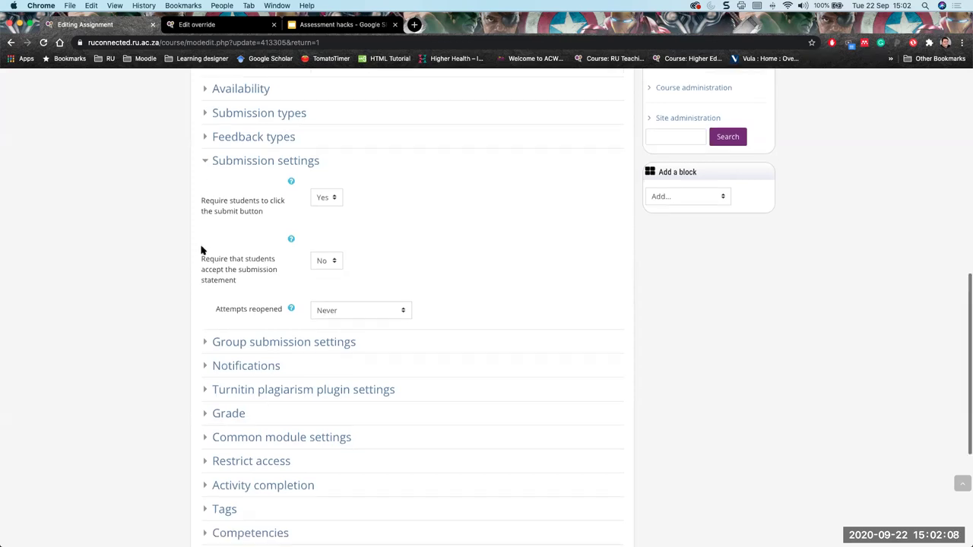
left_click(199, 251)
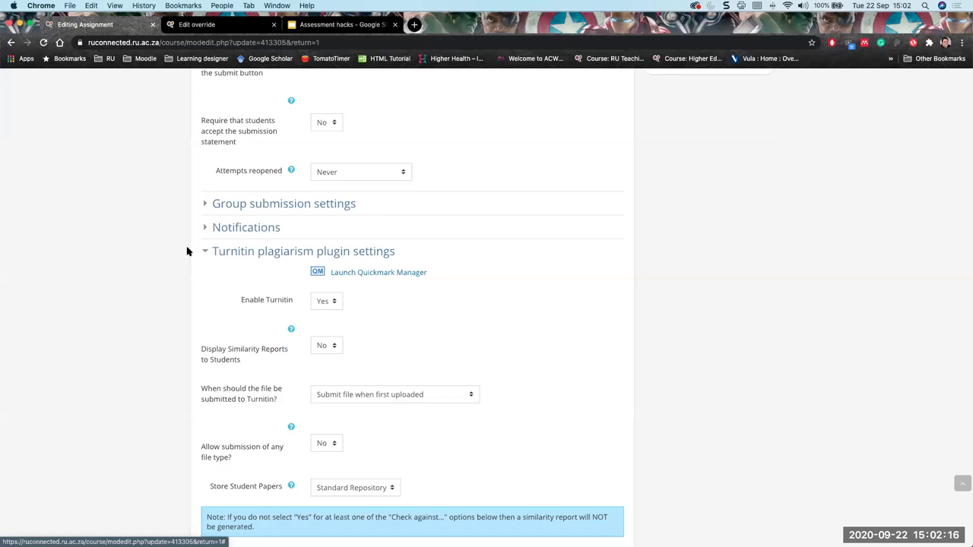
scroll(187, 251, "down", 3)
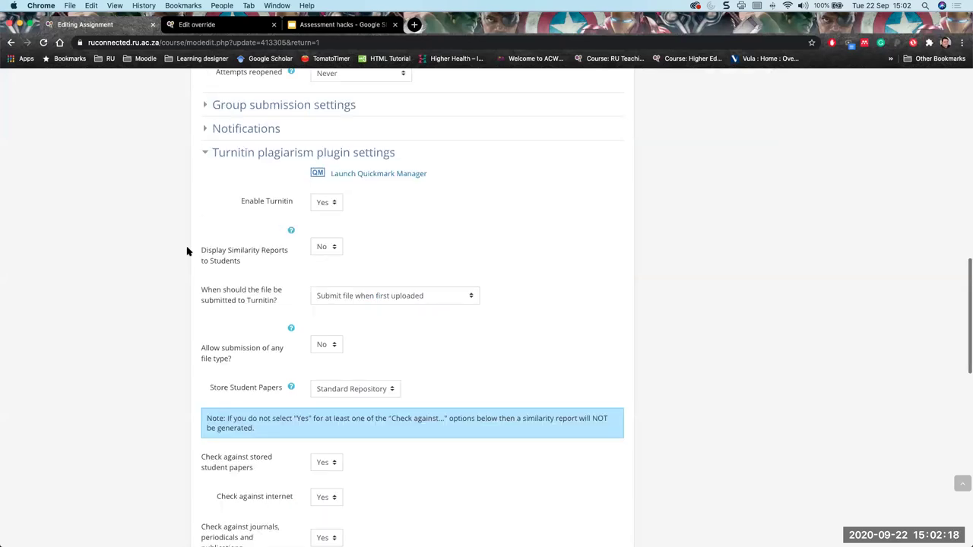
scroll(187, 251, "down", 1)
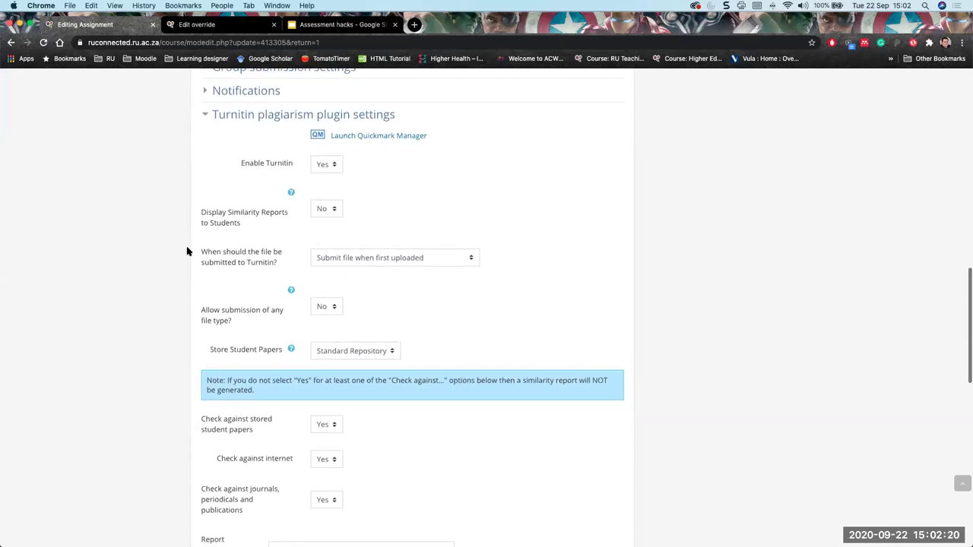
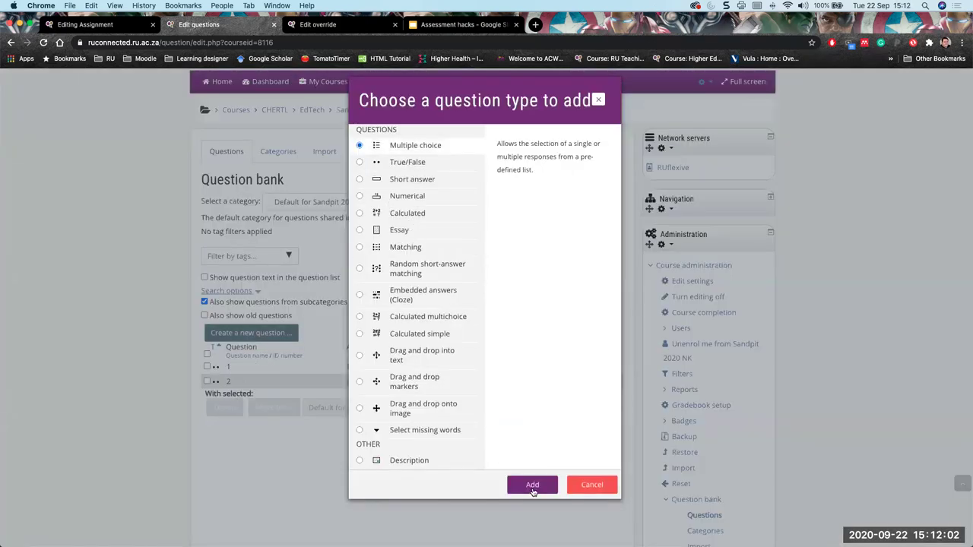
Add a multiple choice question to the question bank, name it 1 and enter its question text
left_click(535, 484)
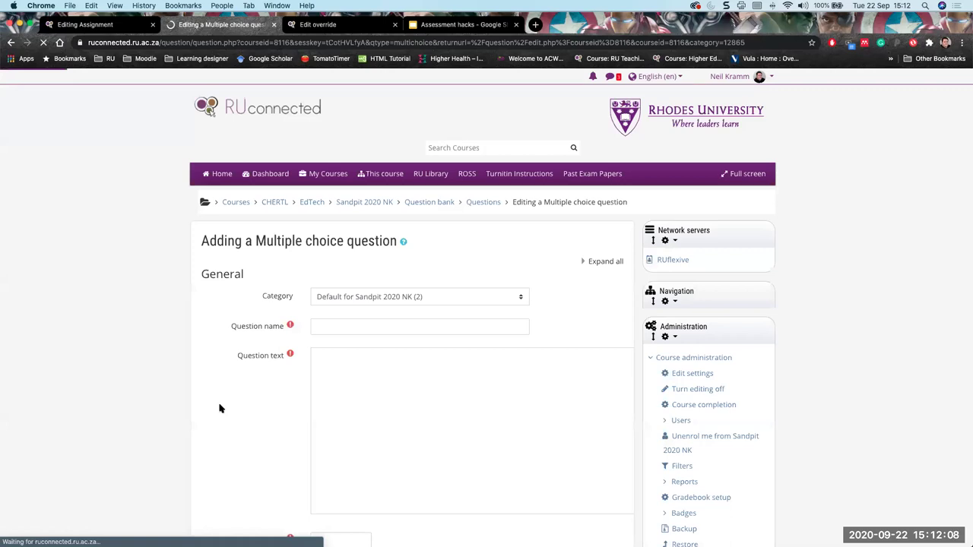
scroll(337, 245, "down", 2)
type("1")
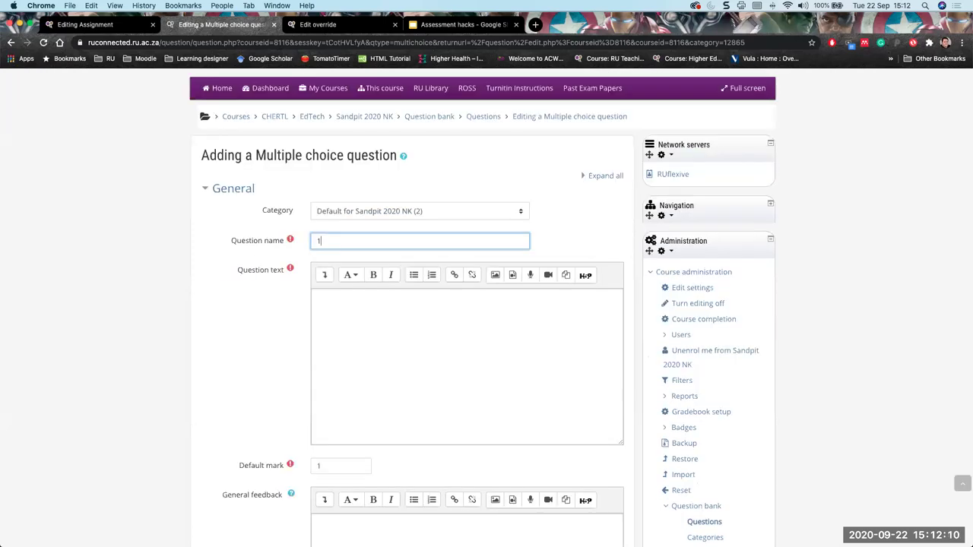
scroll(342, 280, "down", 4)
left_click(333, 283)
type("w")
Turn off Shuffle the choices for the multiple choice question
scroll(333, 281, "down", 3)
left_click(346, 283)
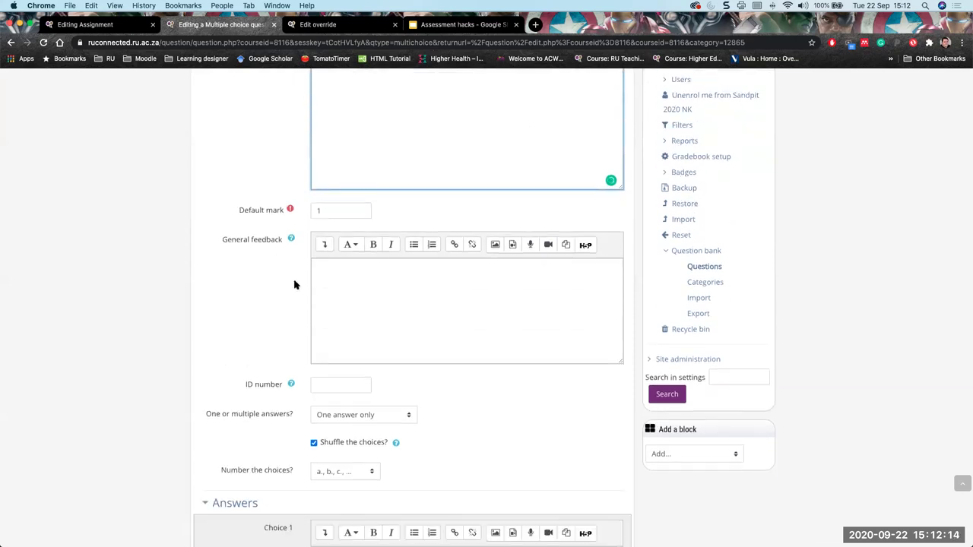
scroll(297, 283, "down", 2)
scroll(295, 285, "down", 1)
scroll(294, 284, "down", 1)
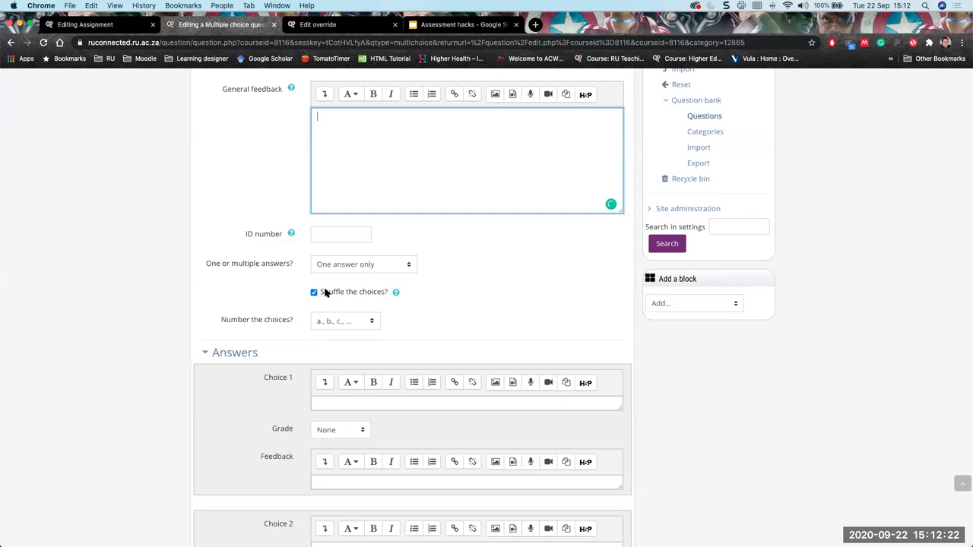
scroll(282, 275, "down", 1)
scroll(283, 276, "up", 3)
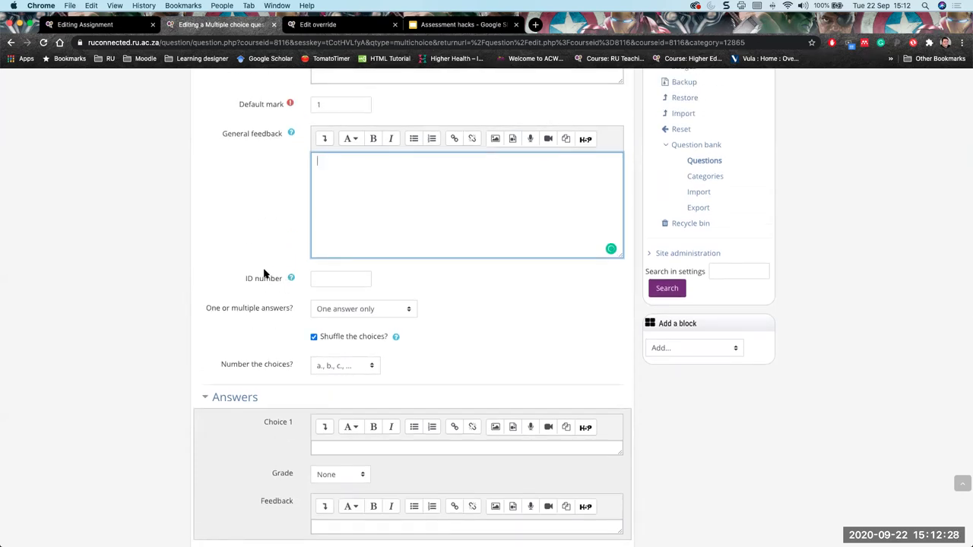
left_click(286, 259)
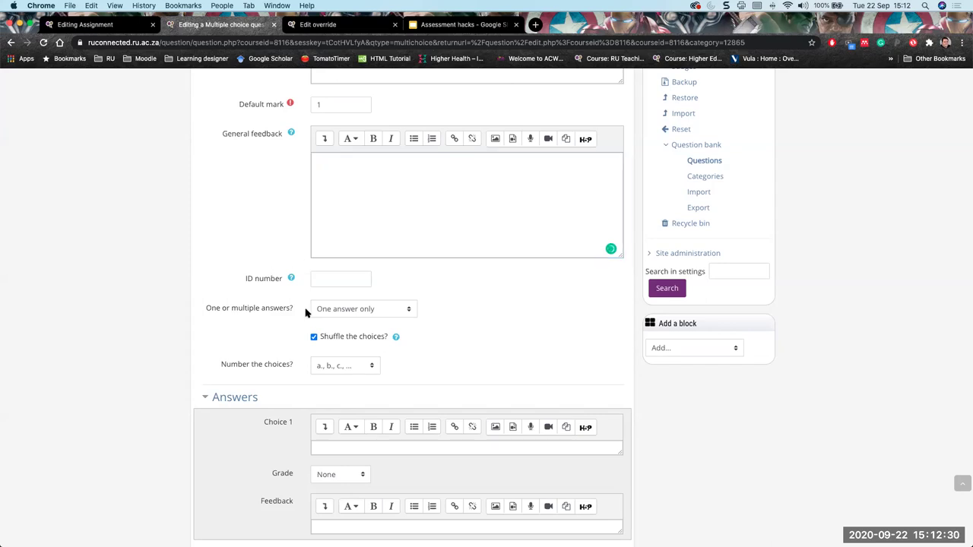
scroll(308, 314, "down", 1)
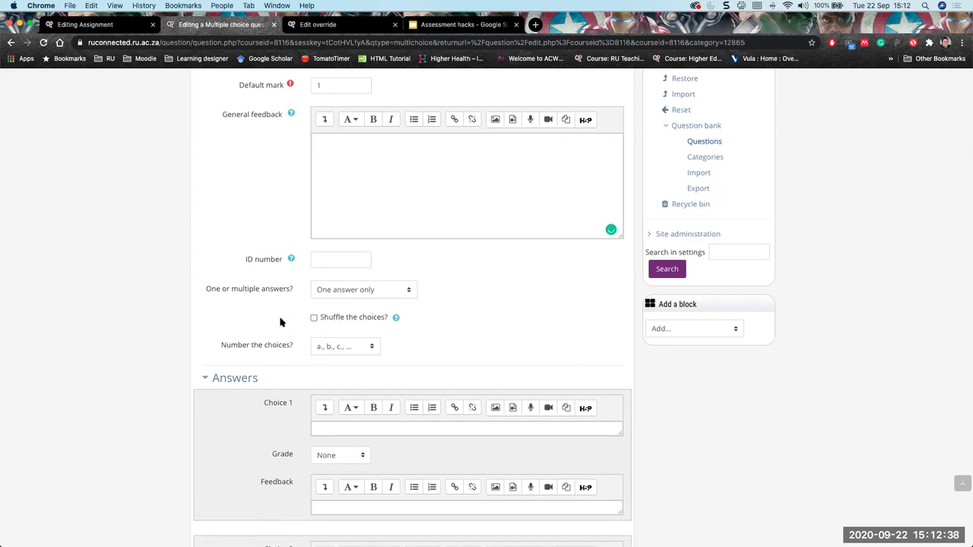
Fill in the first three answer choices as 1, 2 and "both 1 and 2"
scroll(280, 323, "down", 5)
left_click(330, 309)
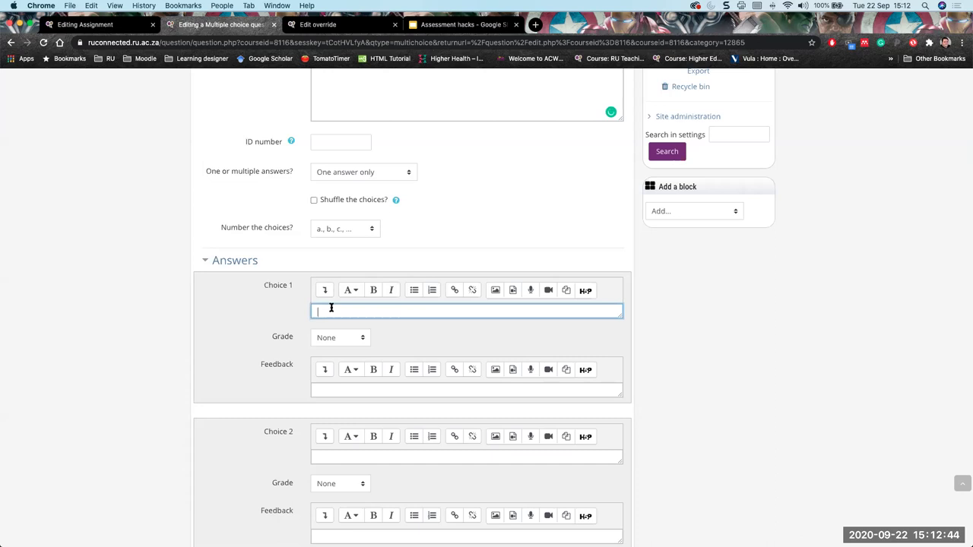
scroll(276, 324, "down", 7)
left_click(319, 296)
type("2")
scroll(293, 339, "down", 3)
scroll(327, 349, "down", 1)
left_click(333, 355)
type("both ")
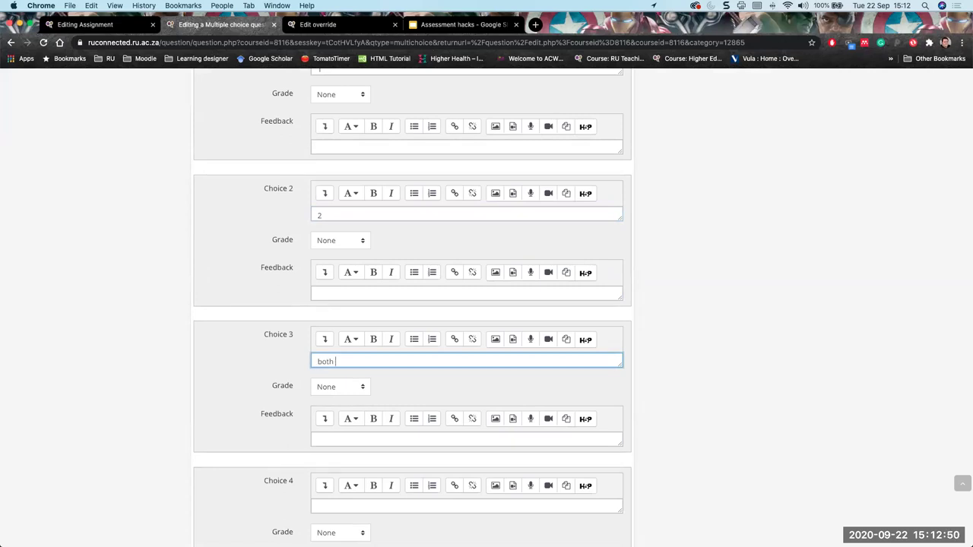
type("1 and 2")
Set the grade of the "both 1 and 2" choice to 100% and save the question
left_click(339, 386)
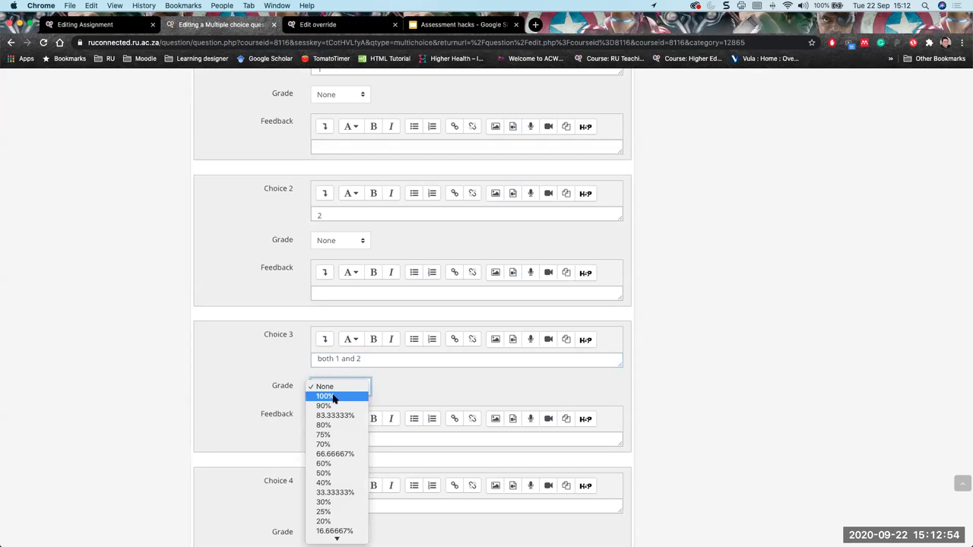
key("Return")
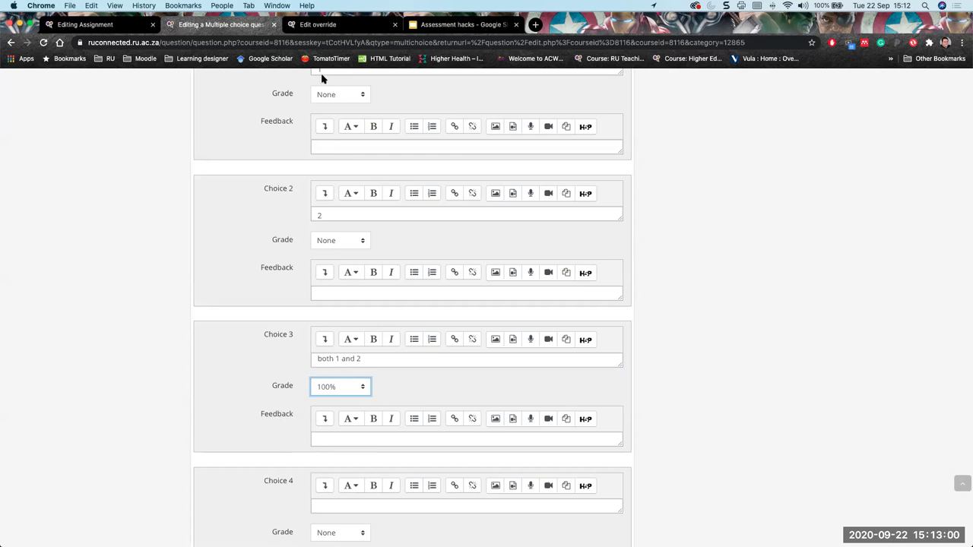
scroll(289, 426, "up", 3)
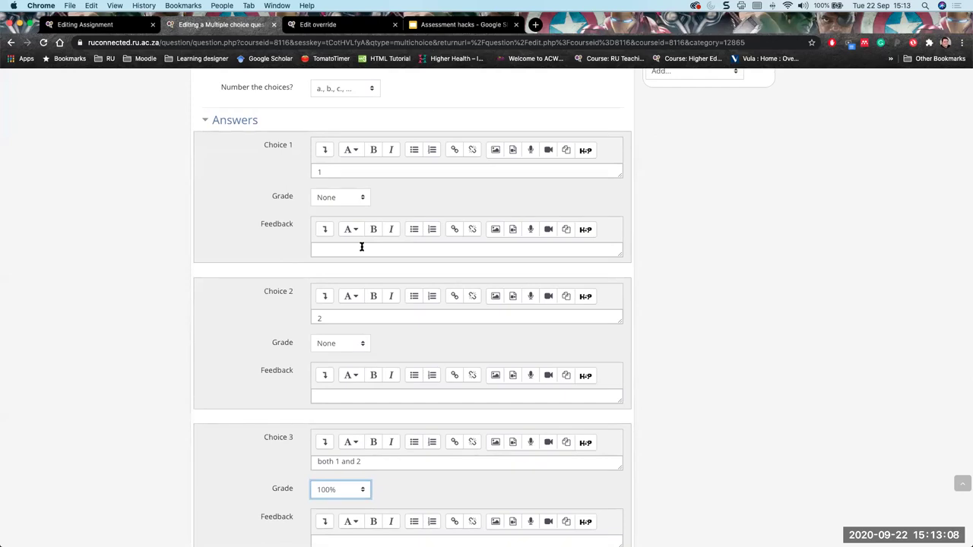
scroll(361, 246, "down", 2)
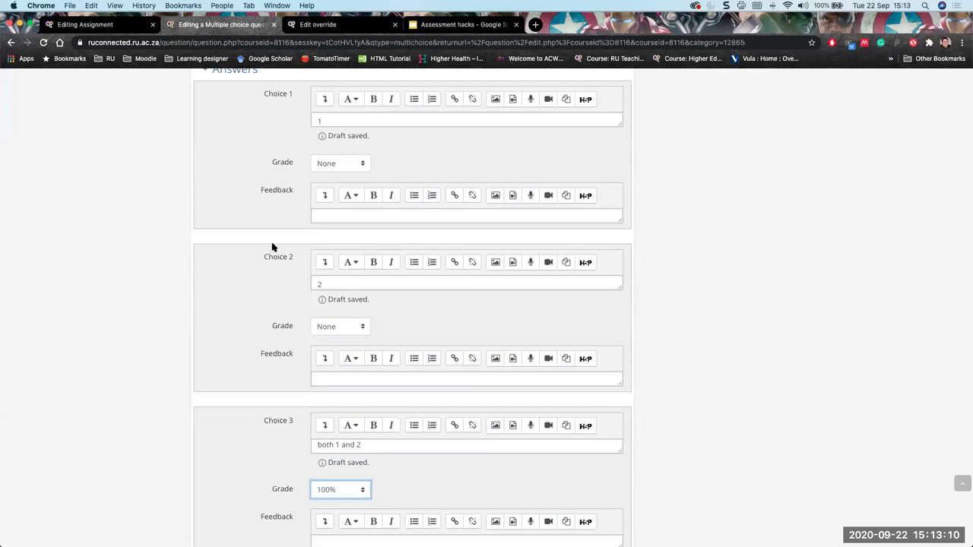
scroll(278, 285, "down", 10)
scroll(278, 285, "down", 2)
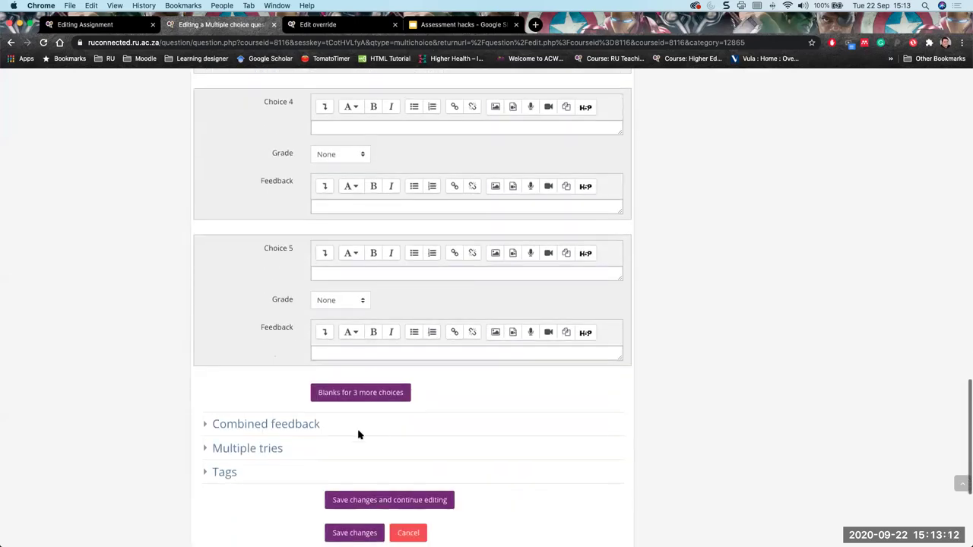
key("Return")
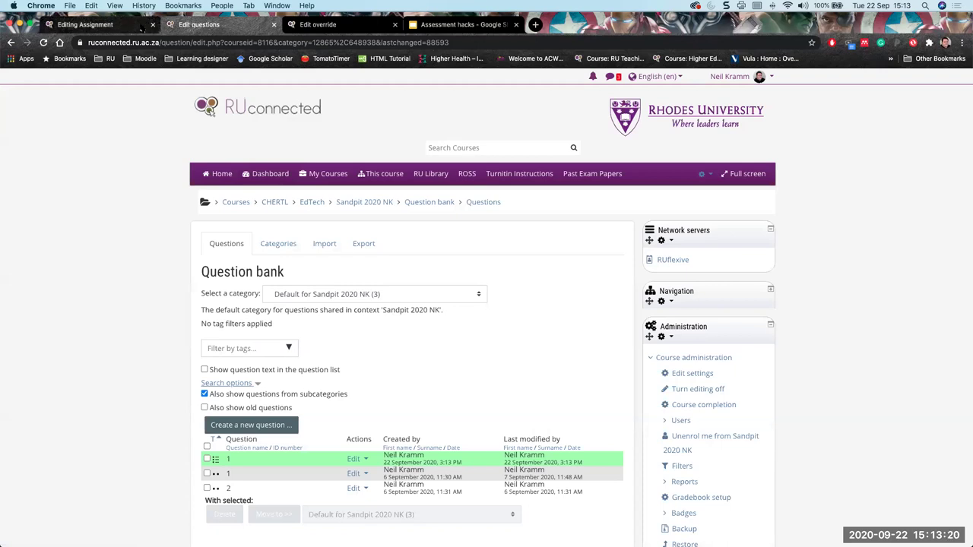
Leave the Quiz 3 user override without saving and return to the Sandpit 2020 NK course page
left_click(346, 28)
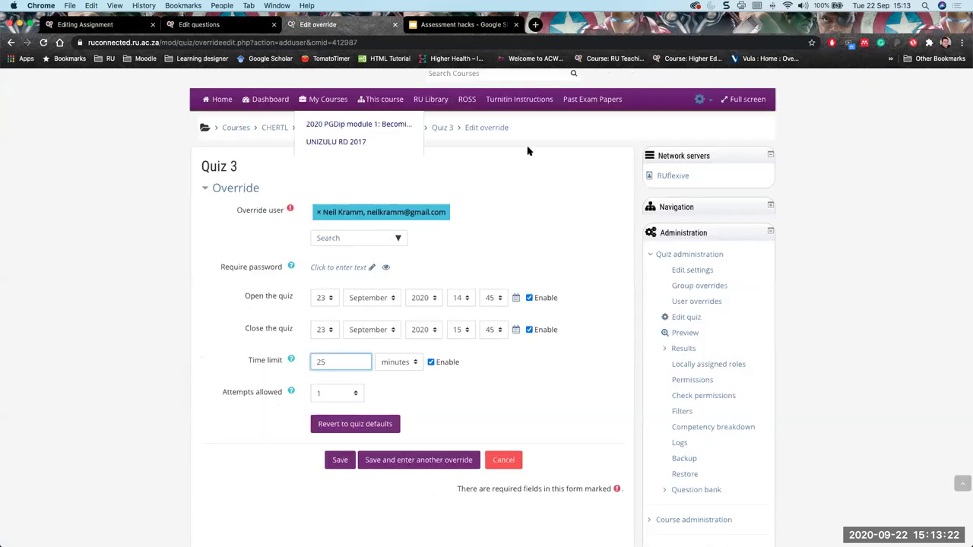
left_click(444, 129)
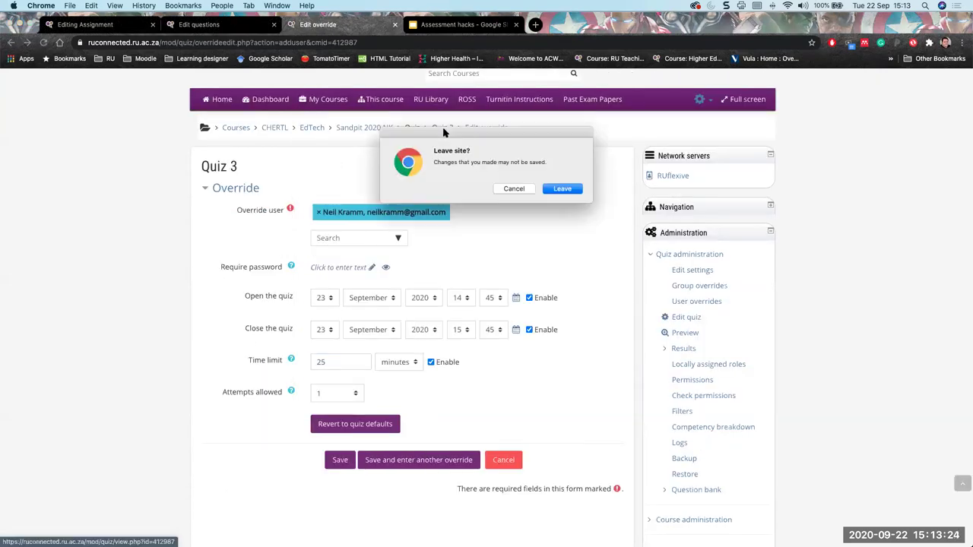
left_click(559, 188)
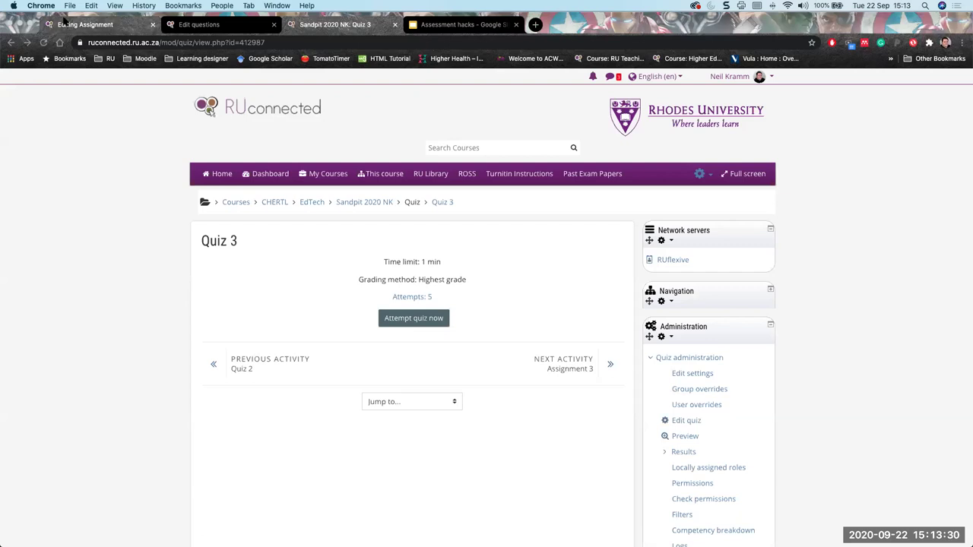
left_click(364, 202)
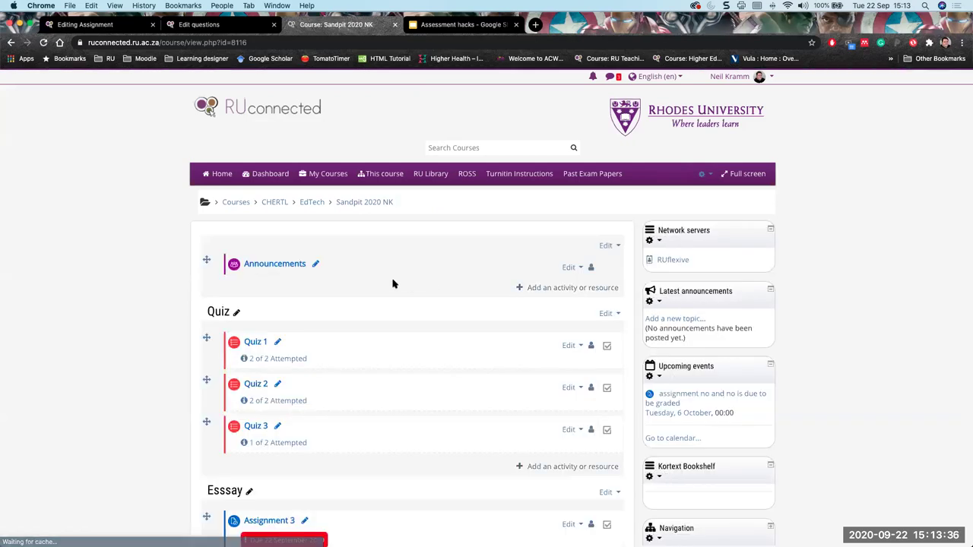
Add a new Quiz activity to the Quiz section of the course
scroll(553, 410, "down", 1)
left_click(563, 423)
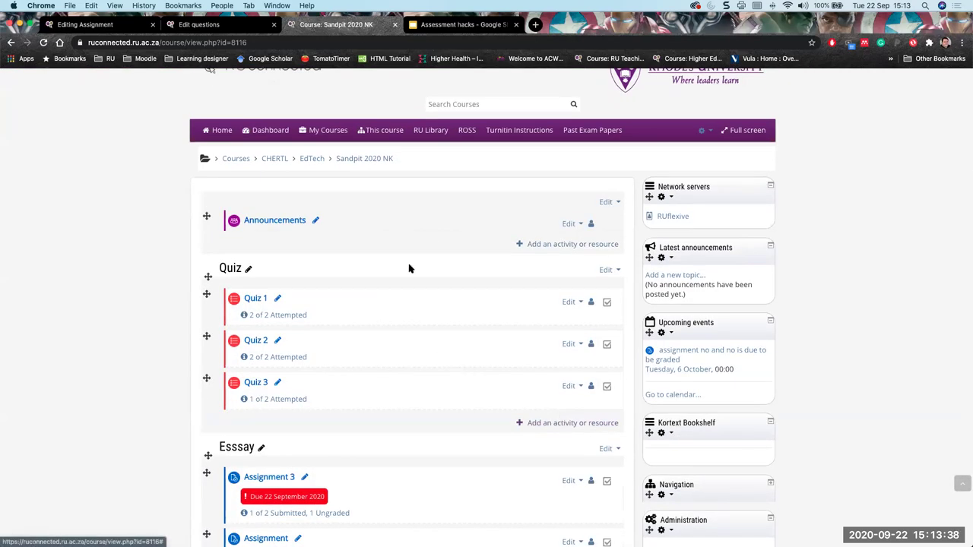
scroll(402, 372, "down", 3)
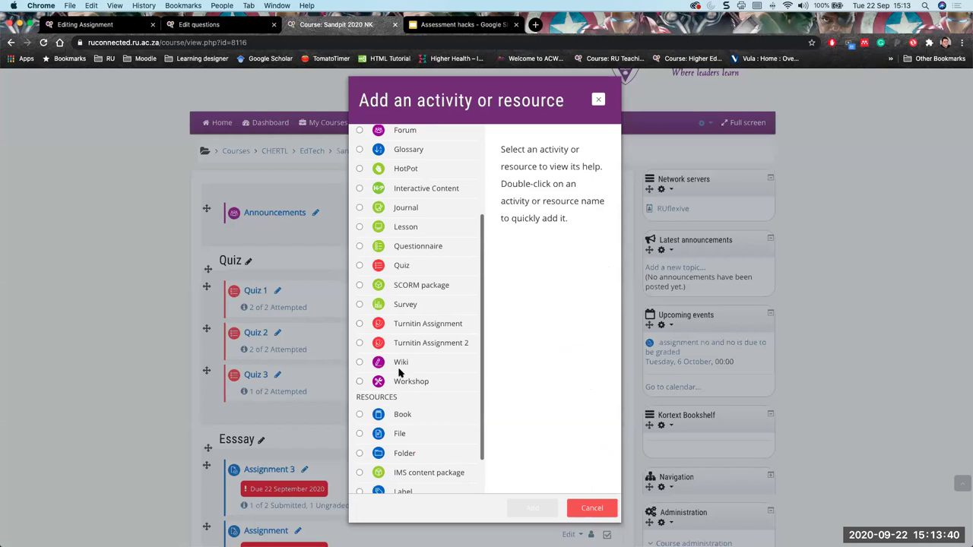
scroll(400, 373, "down", 2)
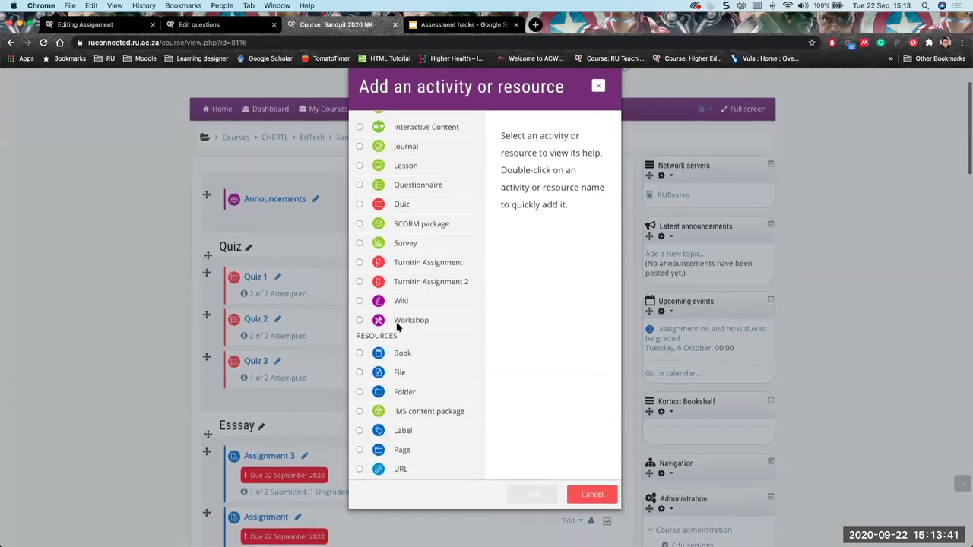
left_click(401, 210)
left_click(533, 495)
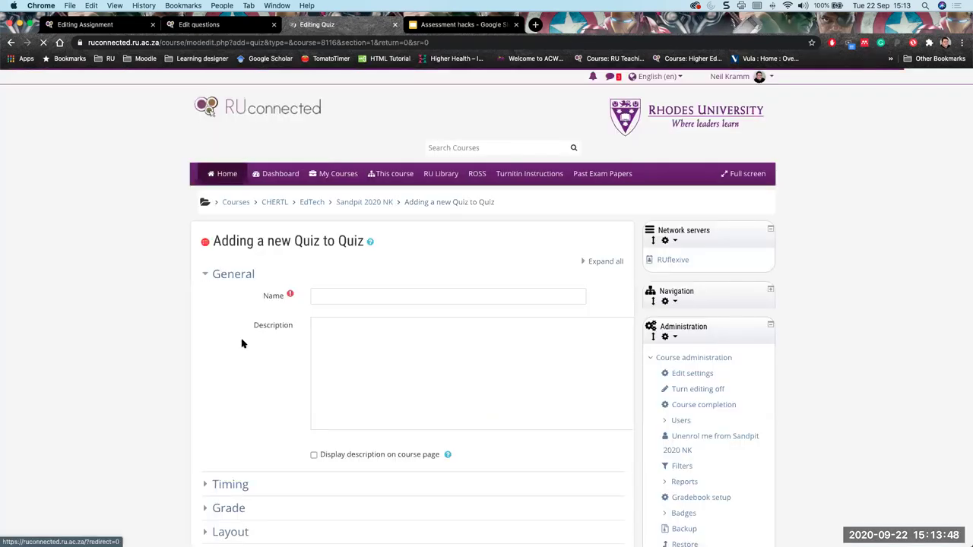
Name the new quiz 111, save it to the course and open its page
scroll(242, 344, "down", 2)
left_click(332, 238)
type("1.1")
scroll(326, 375, "down", 5)
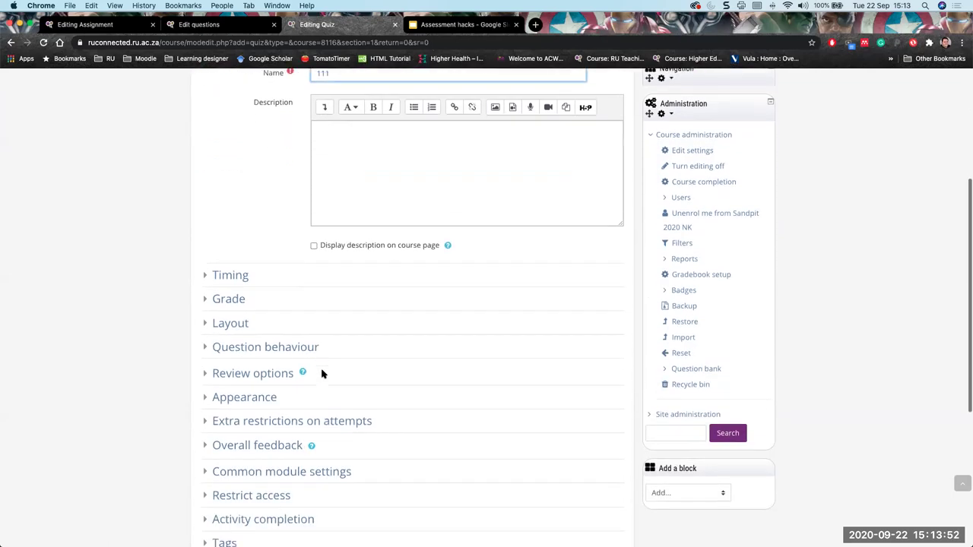
scroll(322, 373, "down", 3)
left_click(530, 390)
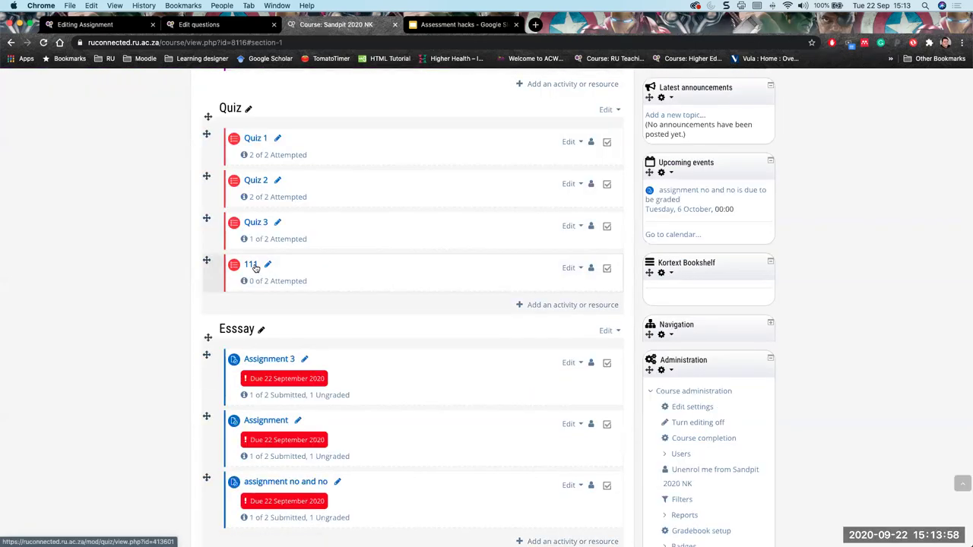
left_click(255, 266)
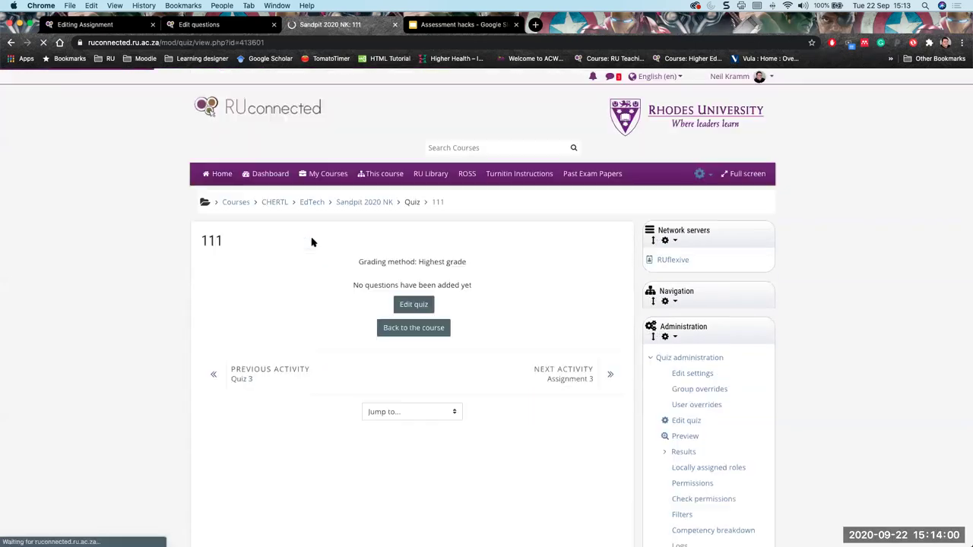
Add the existing multiple choice question "w" from the question bank to quiz 111
scroll(426, 273, "down", 1)
left_click(407, 260)
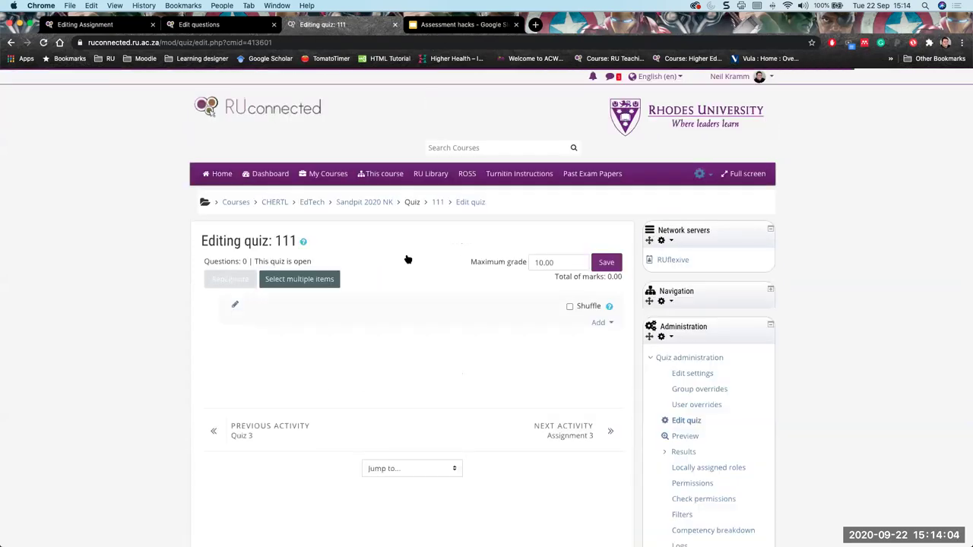
scroll(365, 251, "down", 1)
left_click(604, 272)
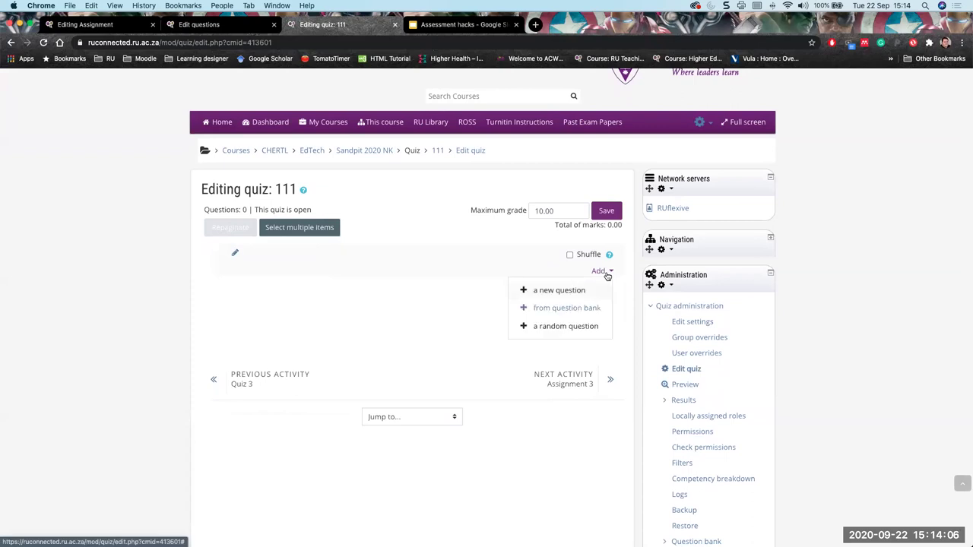
left_click(566, 308)
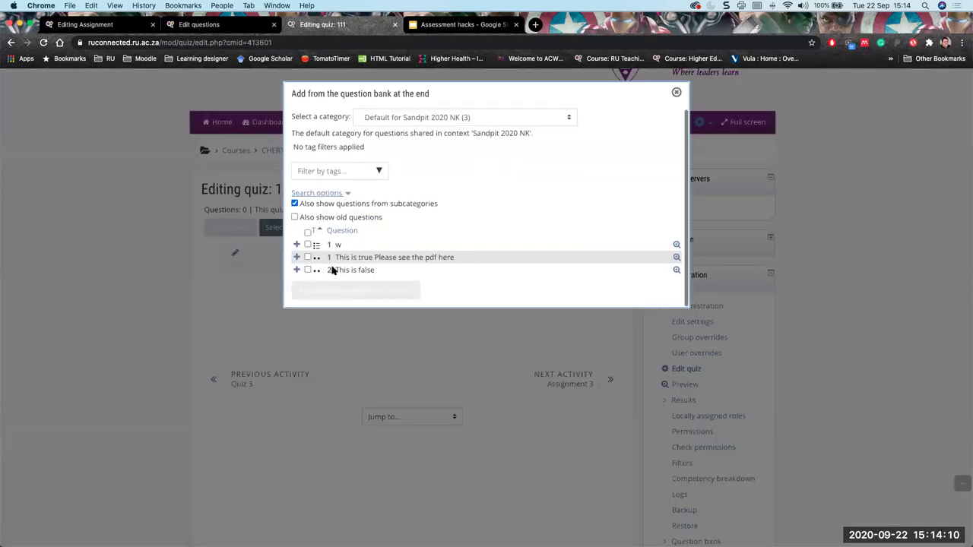
left_click(308, 244)
left_click(340, 291)
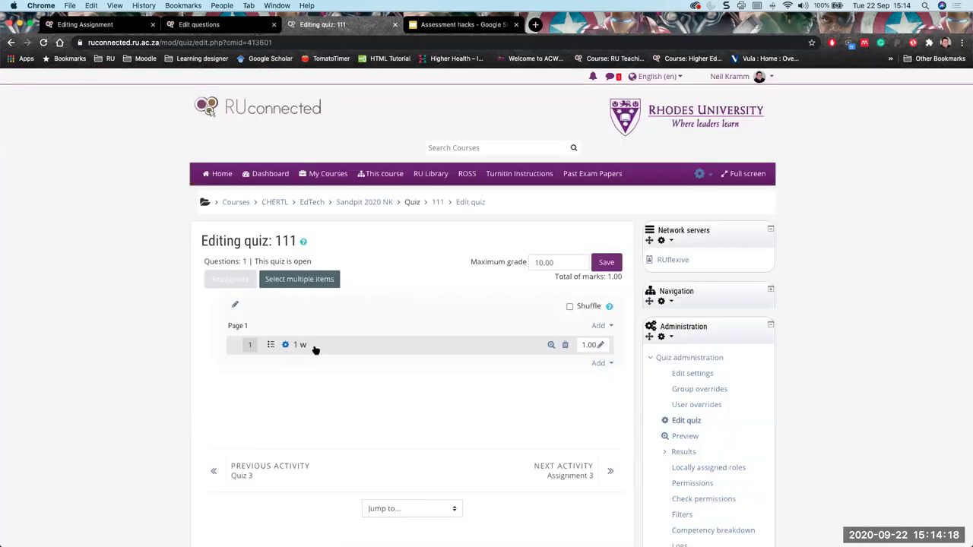
Open the settings of quiz 111 and expand the Question behaviour section to examine its shuffle option
left_click(705, 177)
left_click(635, 197)
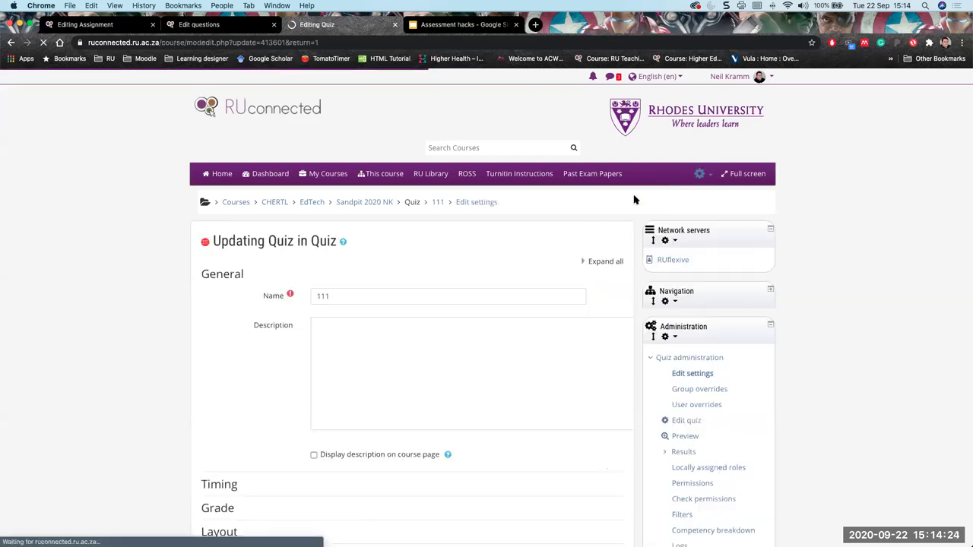
scroll(282, 358, "down", 2)
scroll(282, 357, "down", 7)
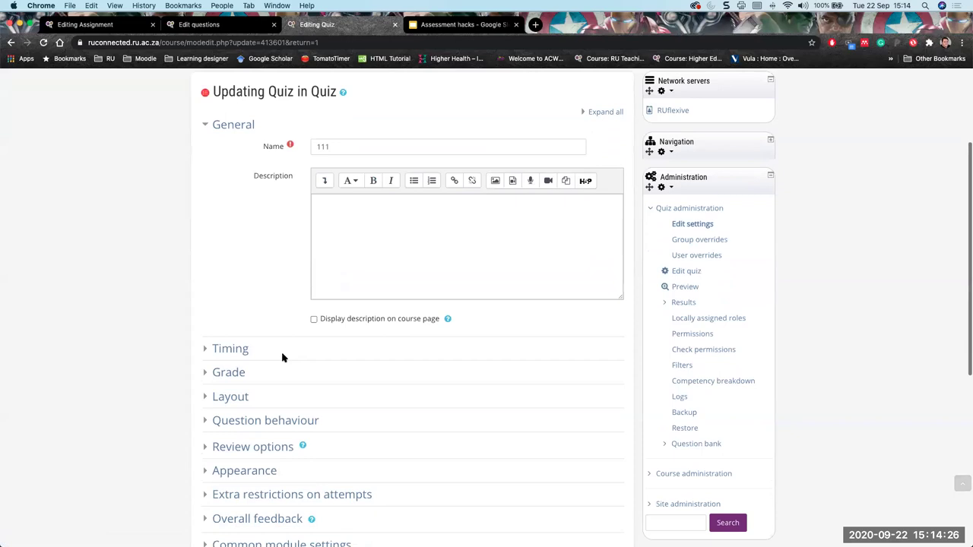
left_click(208, 261)
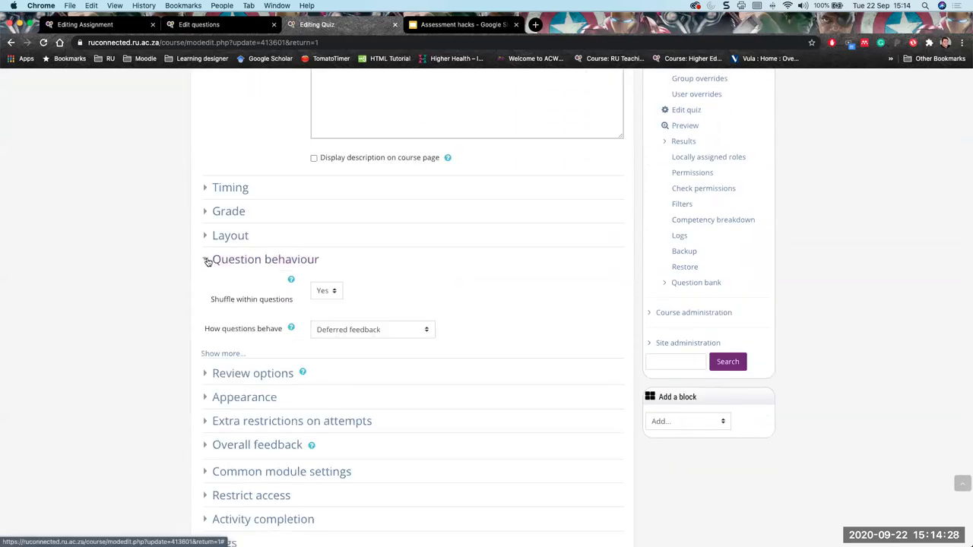
scroll(216, 256, "down", 1)
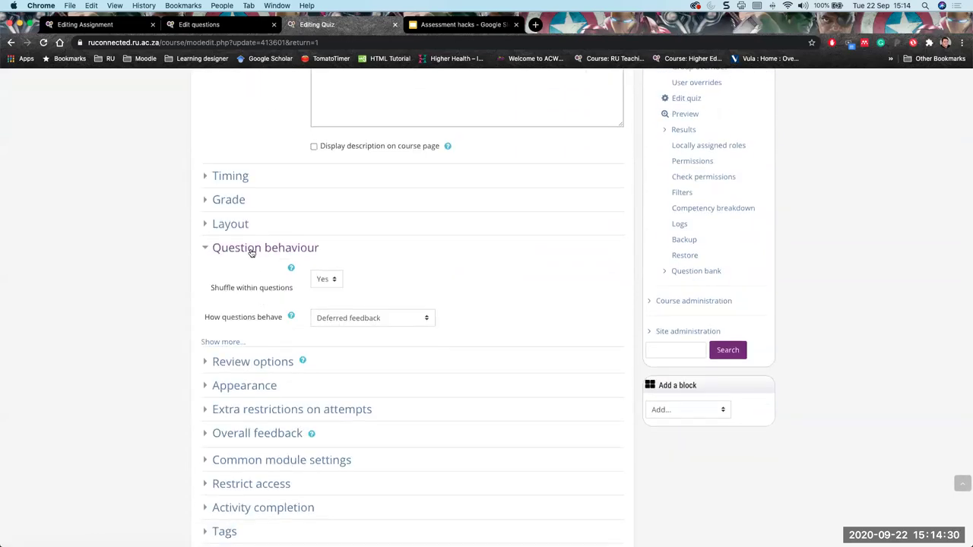
Try setting Shuffle within questions to No, and return it to Yes
left_click(325, 281)
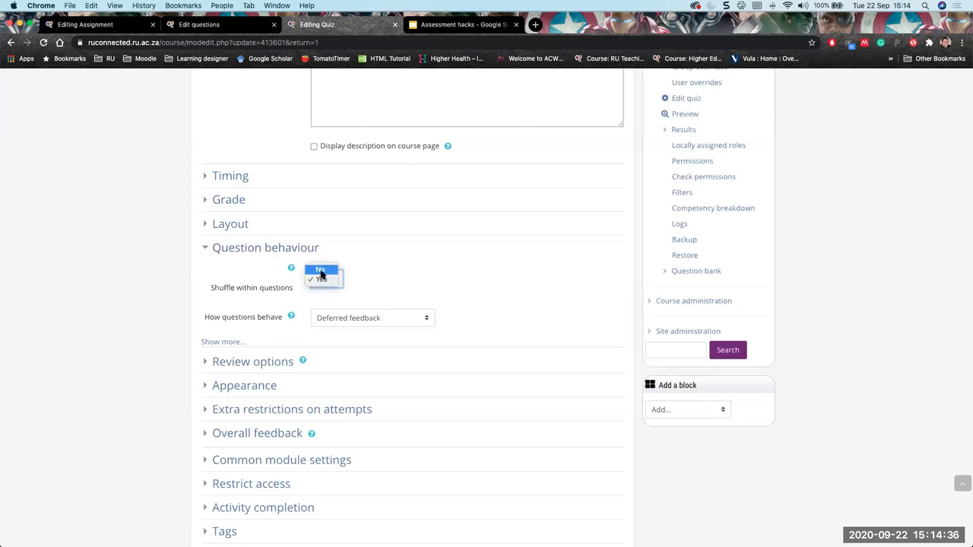
left_click(320, 270)
left_click(324, 279)
left_click(321, 289)
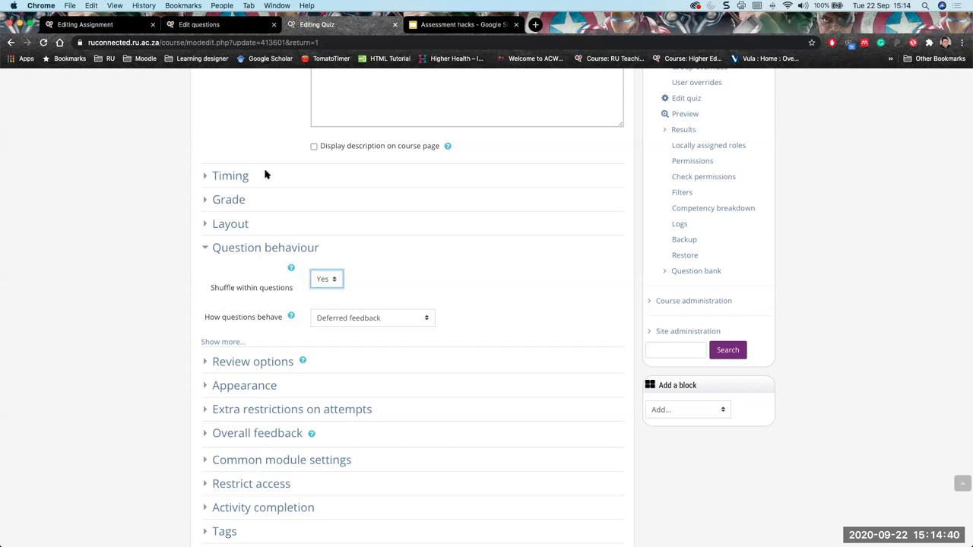
Save the quiz settings, returning to the course, and start an attempt at quiz 111
scroll(260, 335, "down", 4)
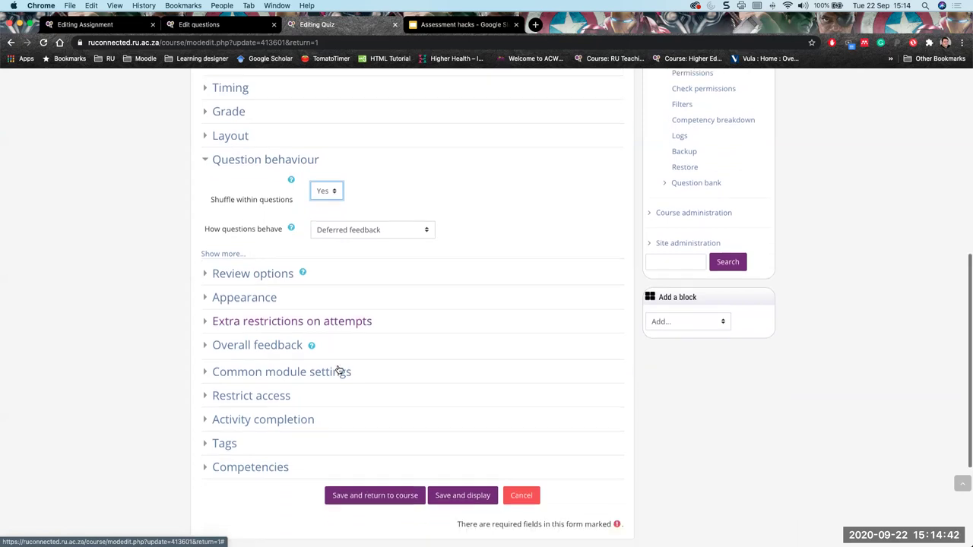
left_click(373, 456)
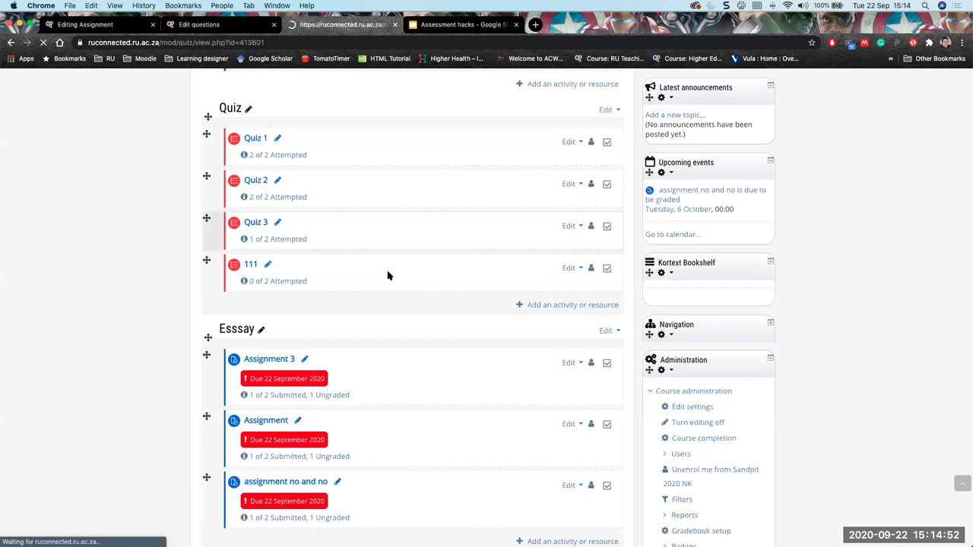
left_click(421, 284)
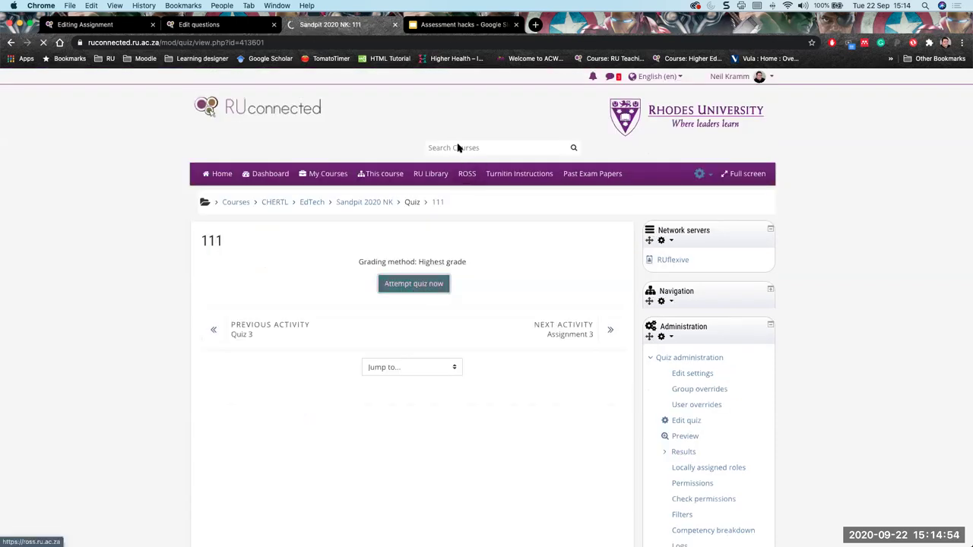